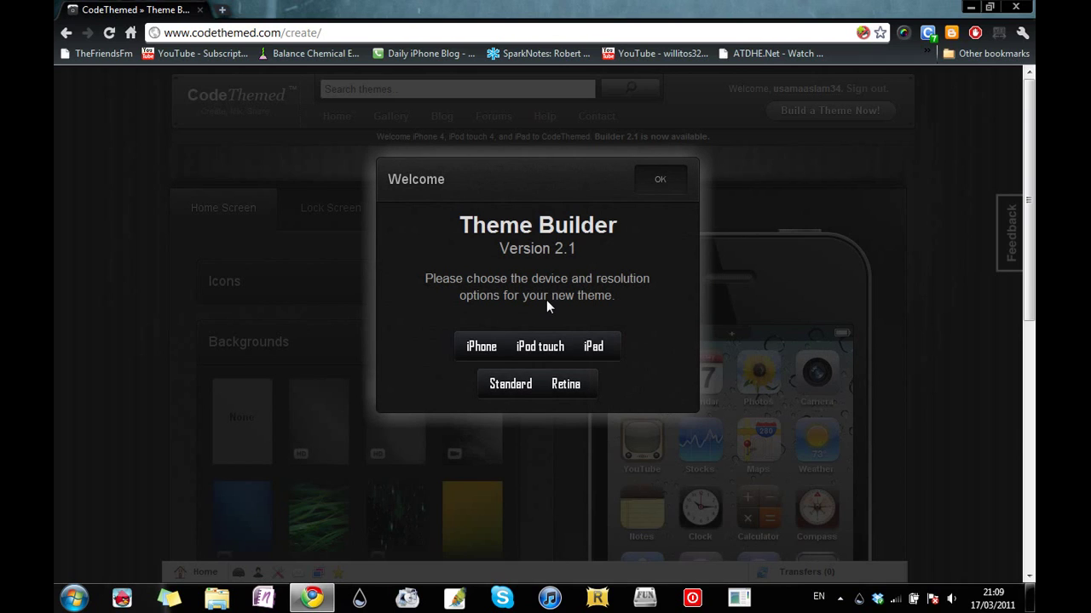
# Choose iPod touch as the device for the new theme and confirm the welcome options
pyautogui.click(528, 356)
pyautogui.click(681, 181)
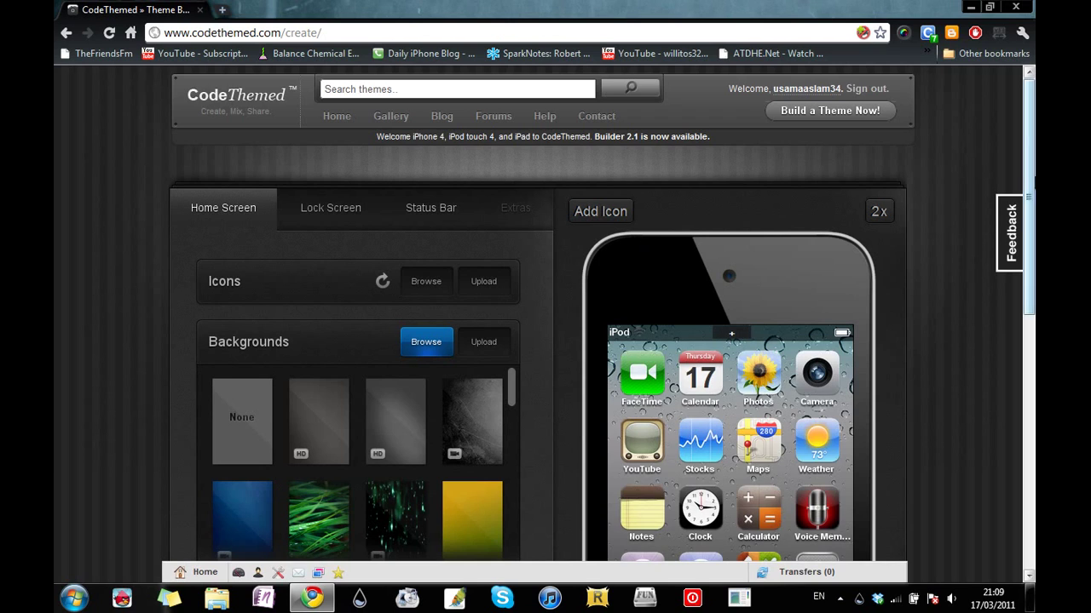
# Set the dark red wood image as the home screen background and apply it to all nine pages
pyautogui.moveTo(1025, 224); pyautogui.dragTo(1025, 239)
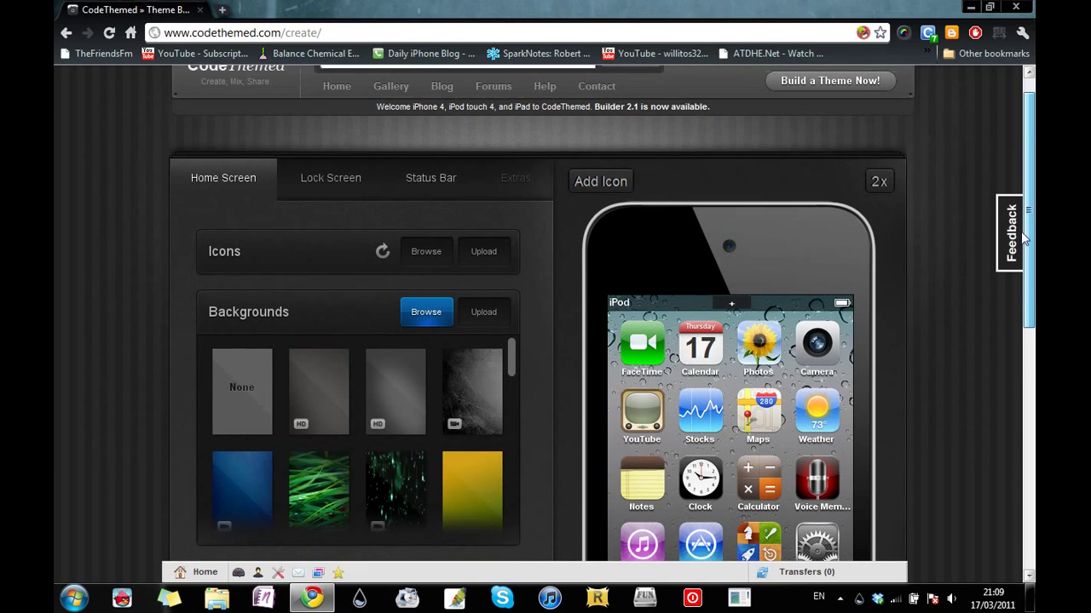
pyautogui.scroll(-3, 1025, 238)
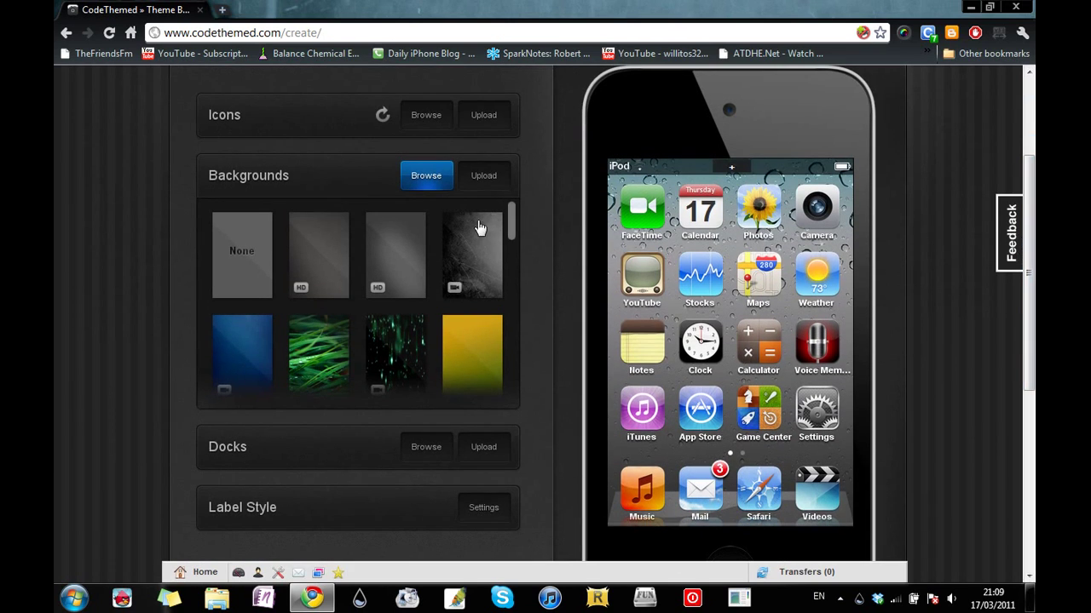
pyautogui.scroll(-2, 509, 247)
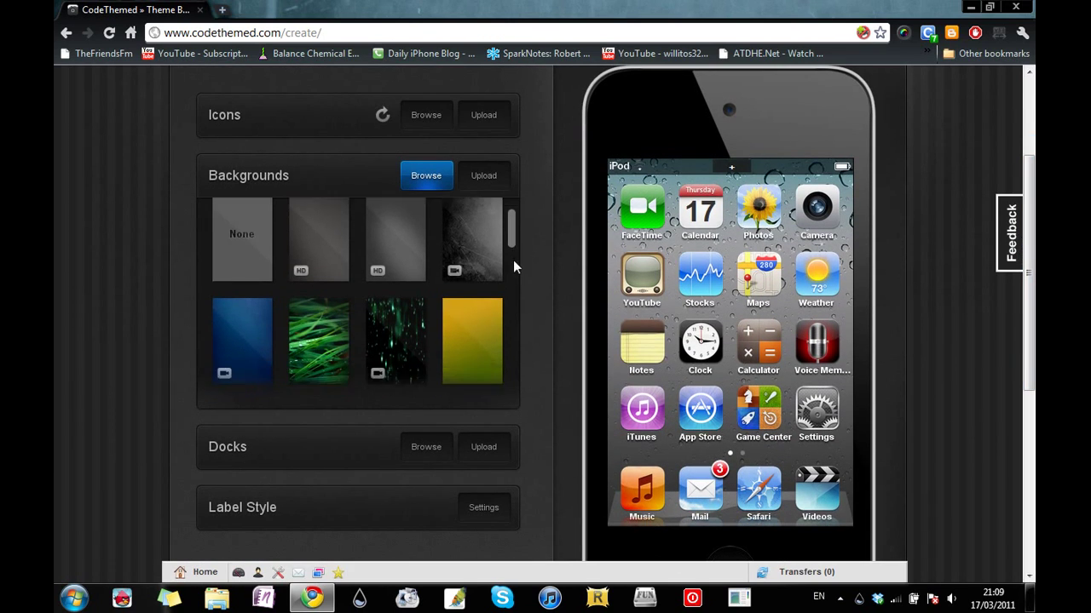
pyautogui.scroll(-3, 513, 264)
pyautogui.scroll(5, 511, 204)
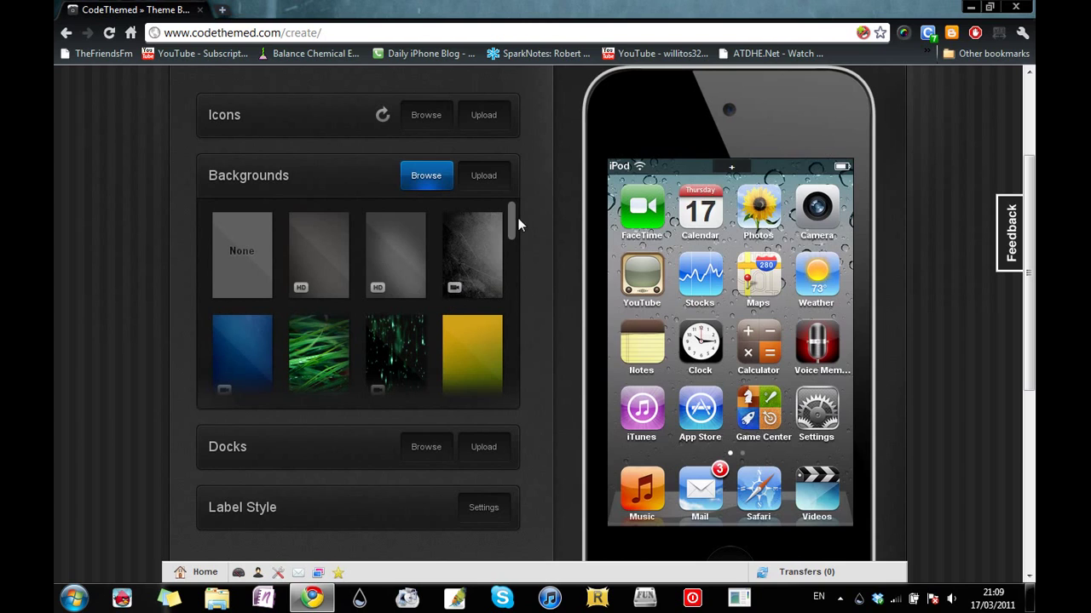
pyautogui.scroll(-3, 506, 252)
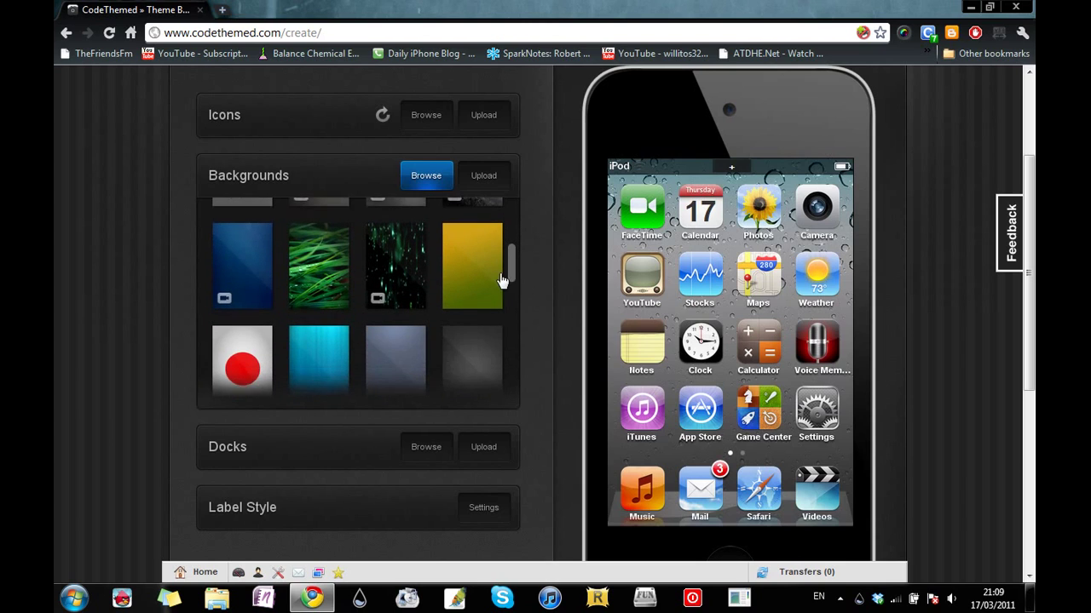
pyautogui.scroll(-5, 503, 281)
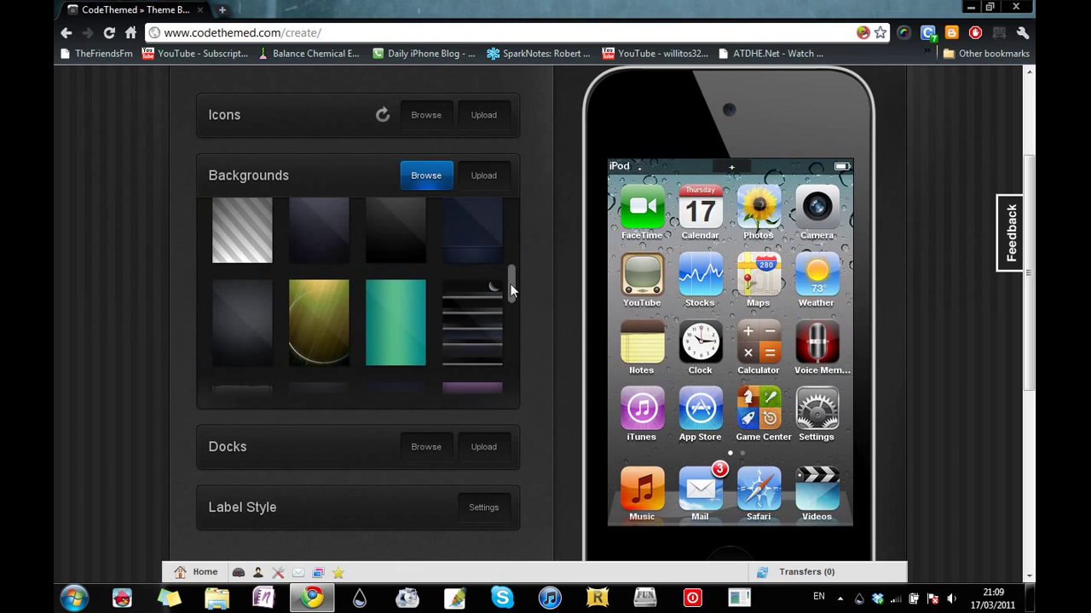
pyautogui.scroll(-4, 509, 290)
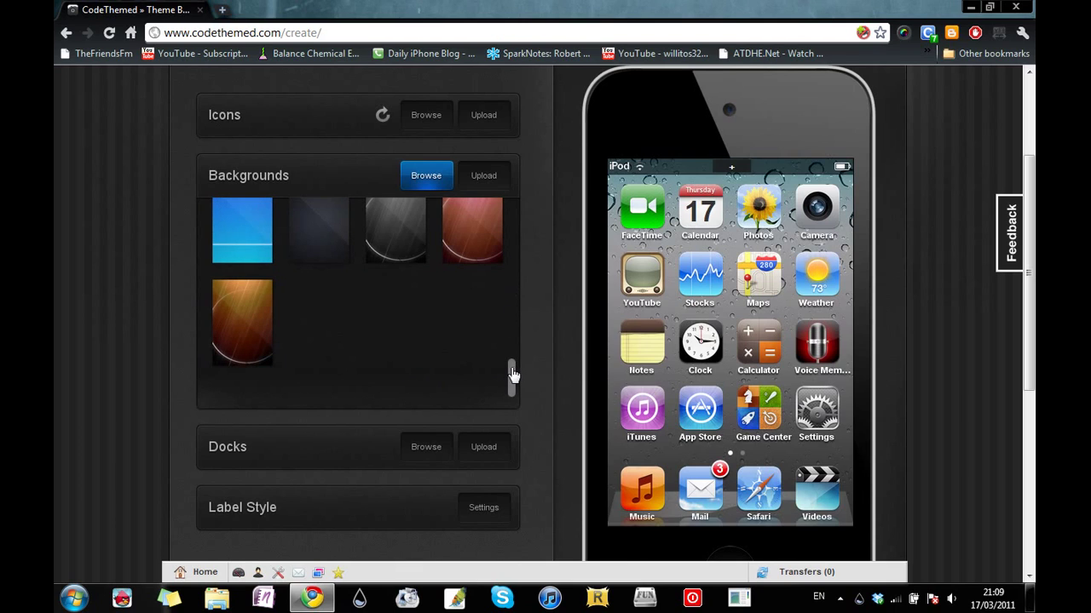
pyautogui.scroll(2, 511, 351)
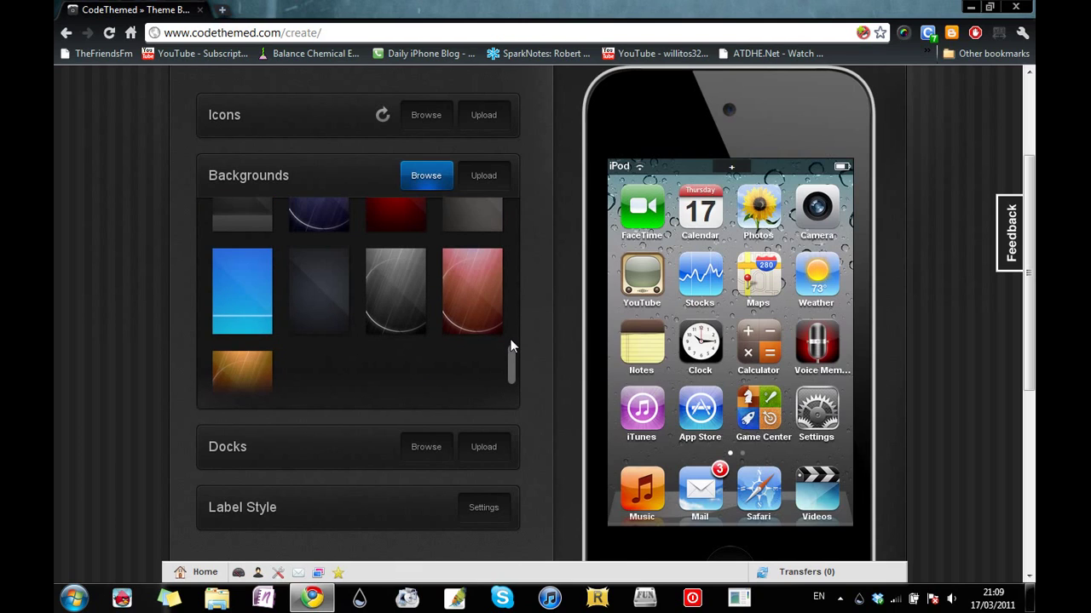
pyautogui.scroll(-3, 509, 319)
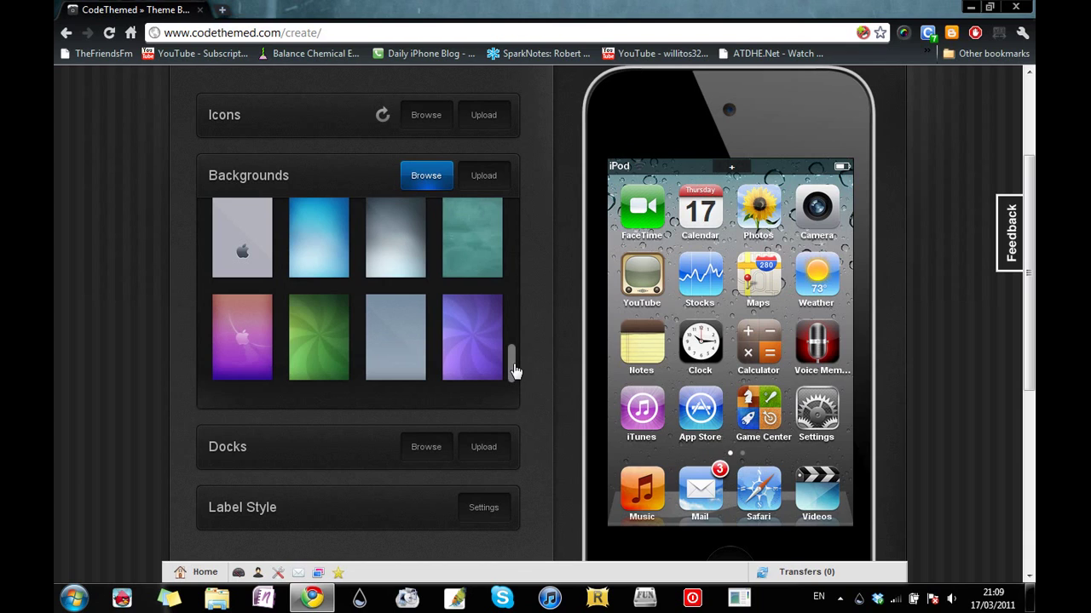
pyautogui.moveTo(515, 371); pyautogui.dragTo(514, 291)
pyautogui.scroll(2, 515, 292)
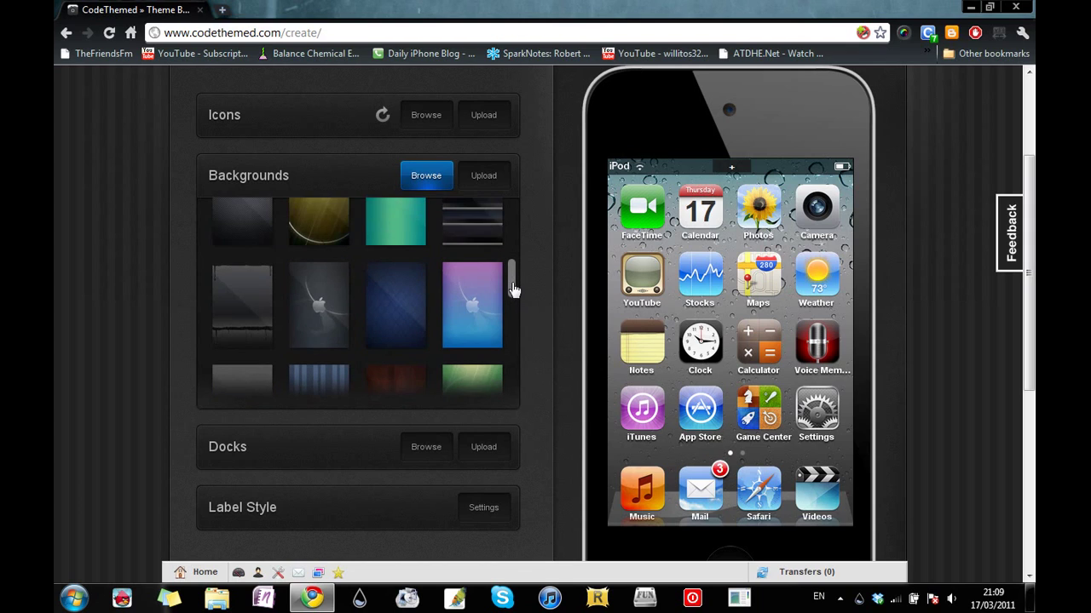
pyautogui.scroll(-4, 514, 290)
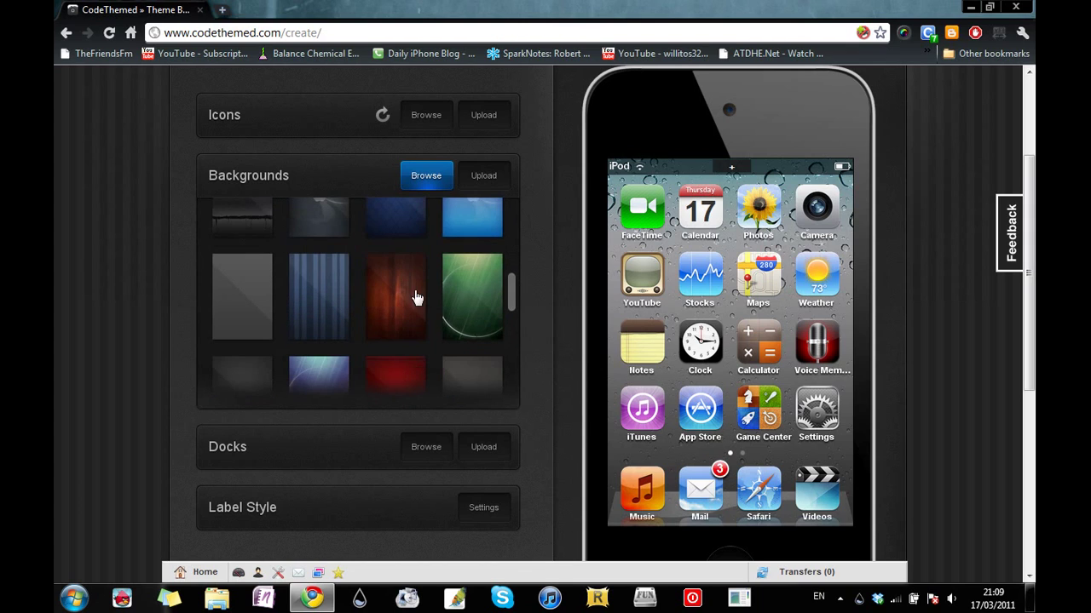
pyautogui.moveTo(414, 293)
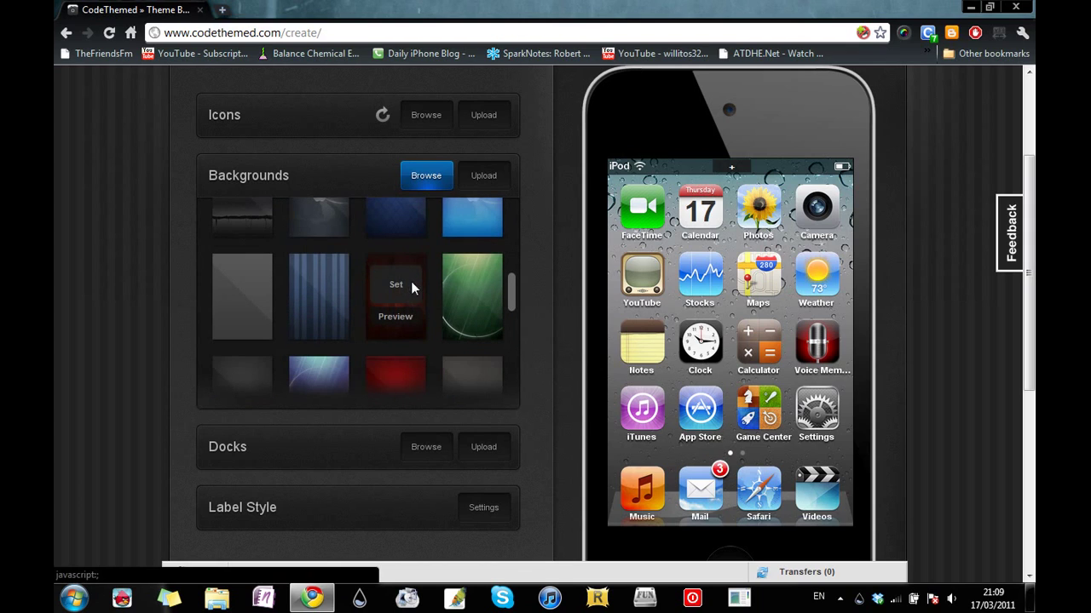
pyautogui.click(410, 283)
pyautogui.click(397, 296)
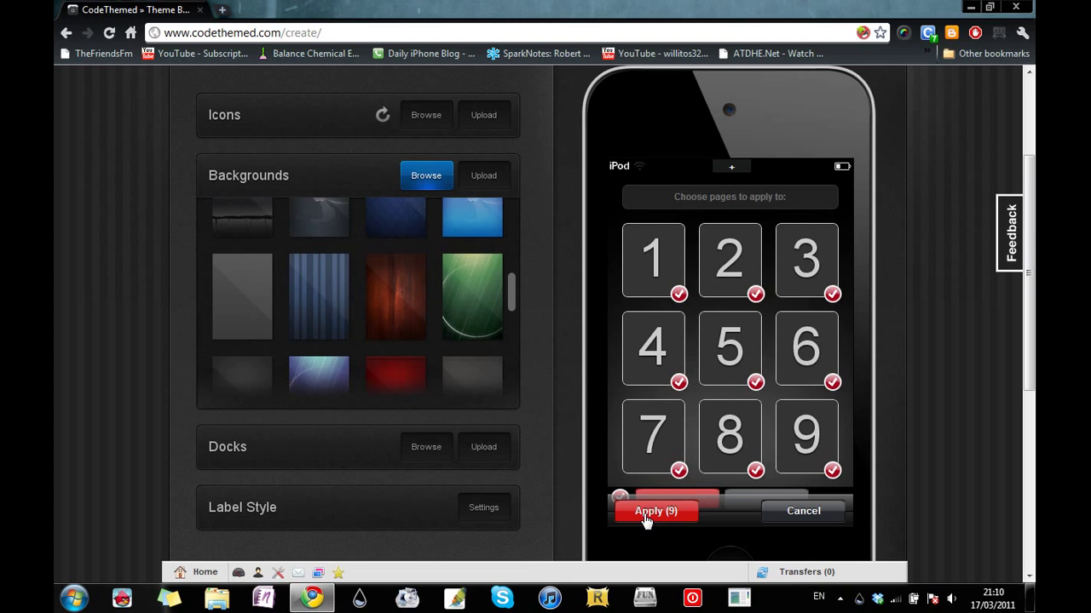
pyautogui.click(654, 512)
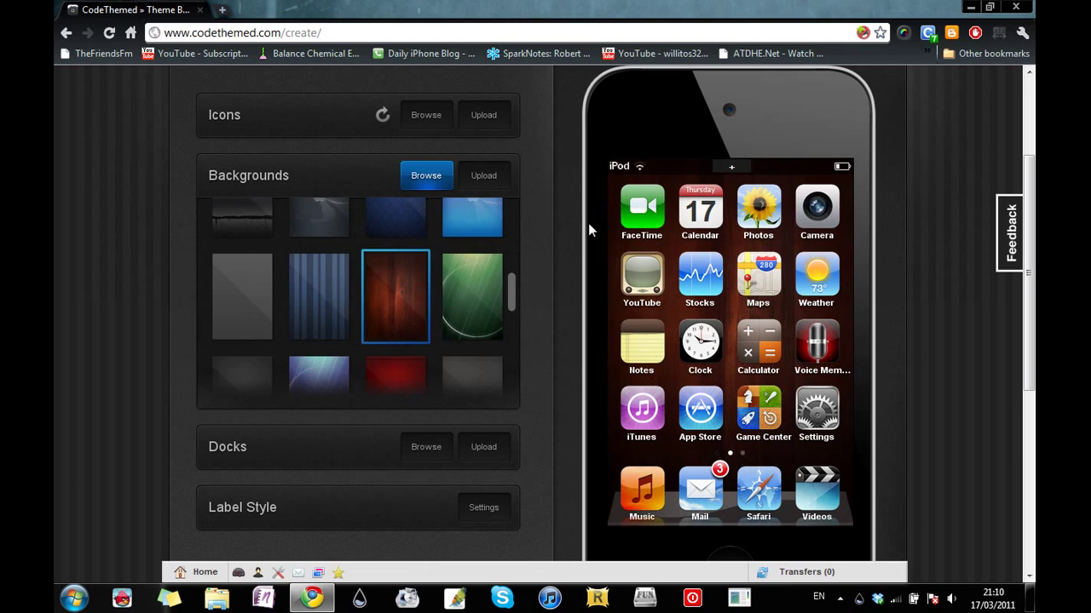
# Replace the FaceTime icon with the green-framed HD design showing a phone
pyautogui.click(634, 216)
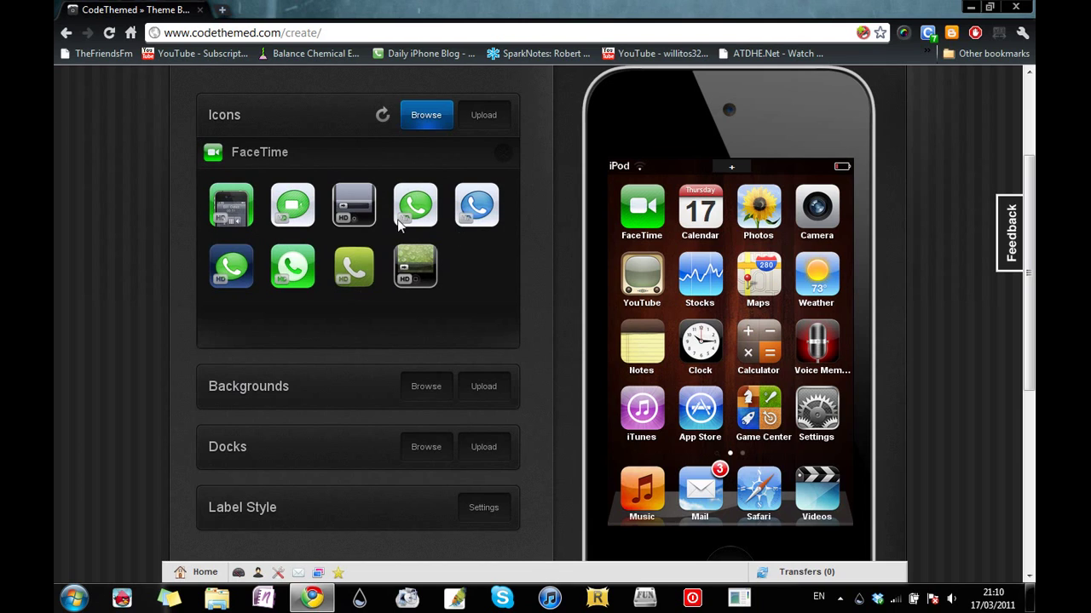
pyautogui.click(239, 204)
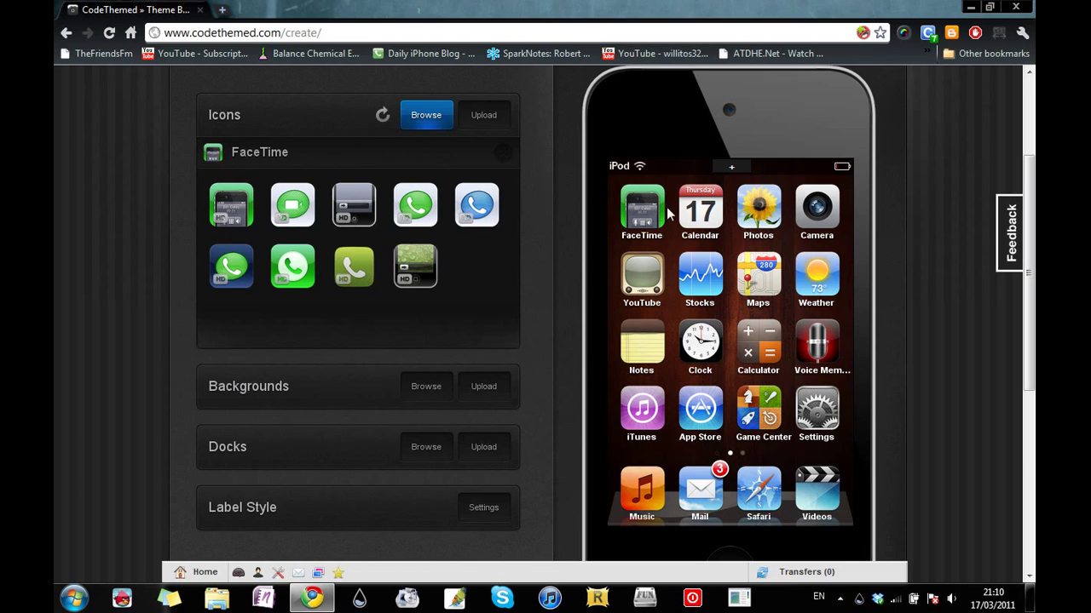
# Replace the Calendar icon with the orange design showing a white notepad
pyautogui.click(695, 211)
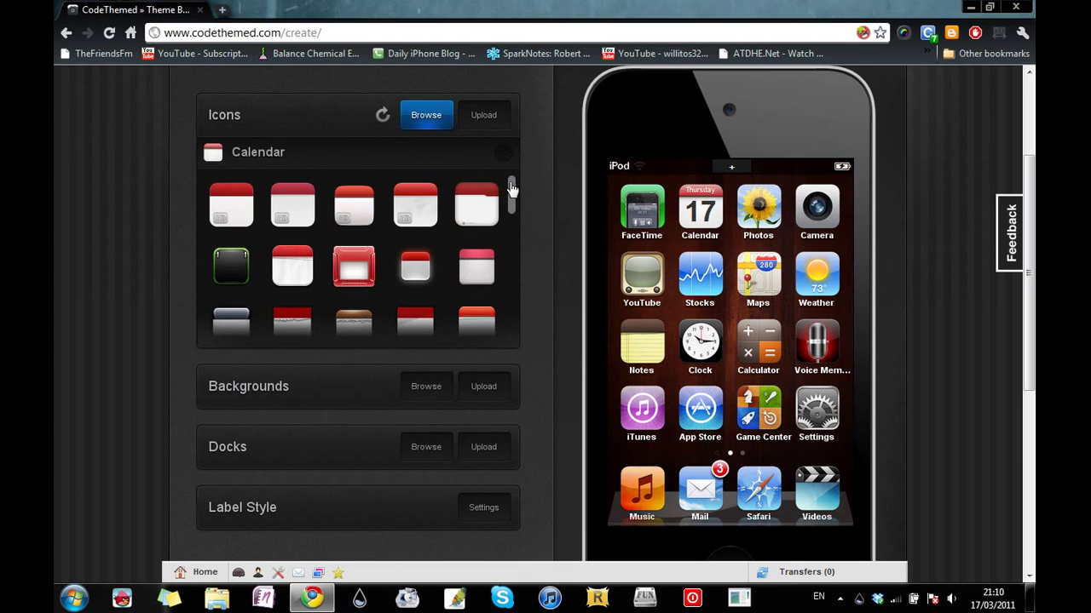
pyautogui.moveTo(514, 196); pyautogui.dragTo(507, 251)
pyautogui.scroll(-1, 508, 247)
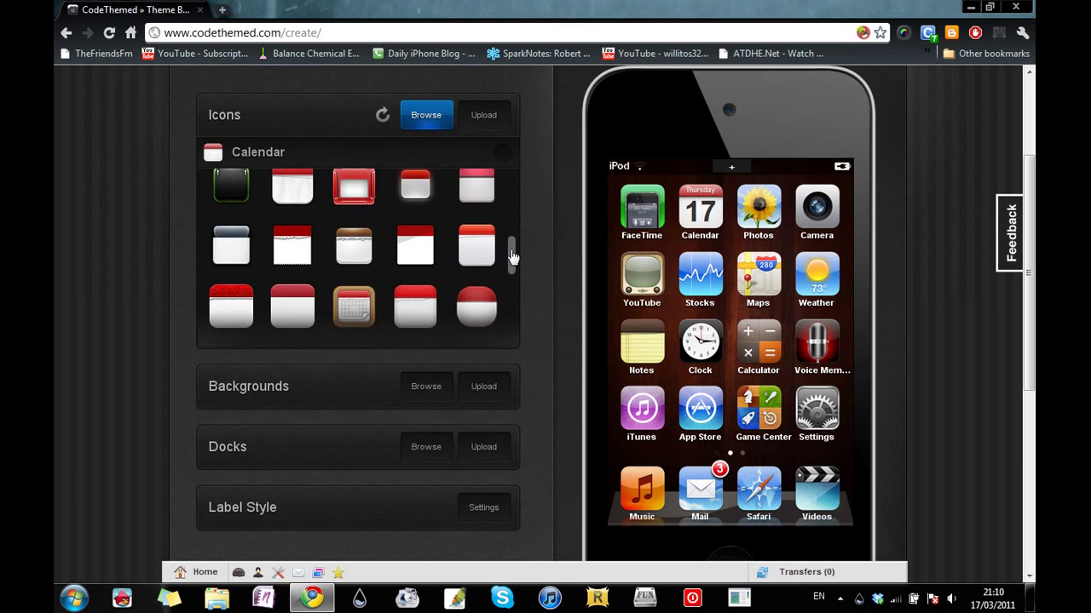
pyautogui.scroll(-3, 513, 289)
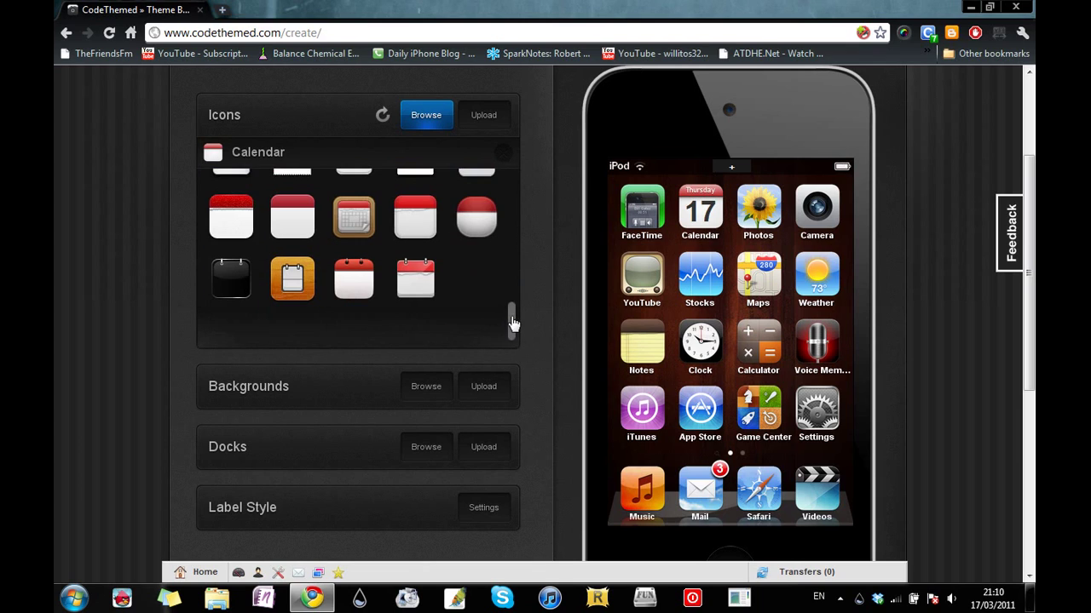
pyautogui.click(288, 281)
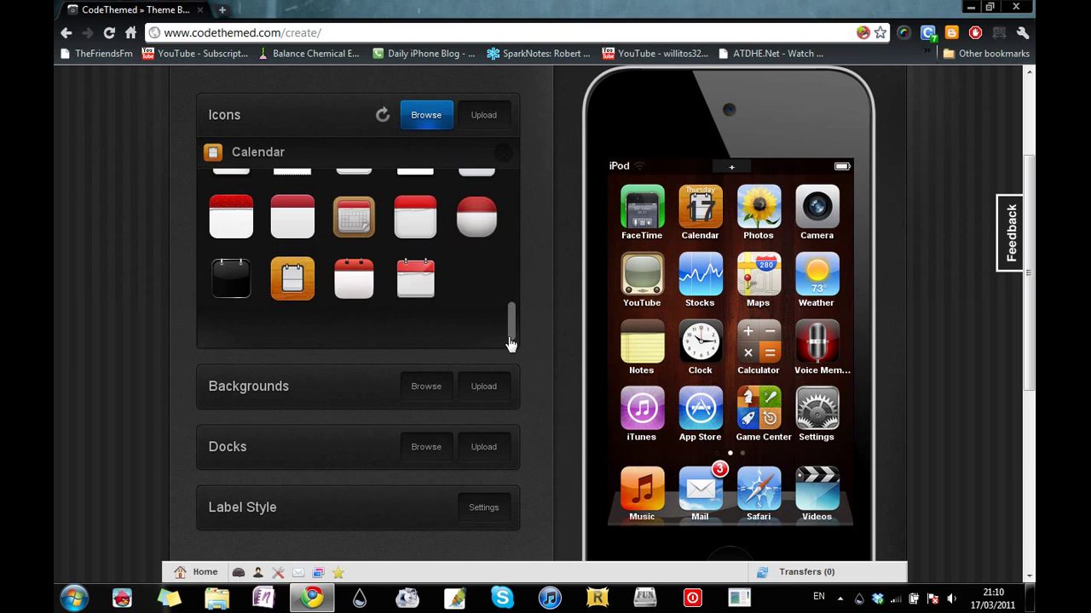
# Change the Calendar icon to the brown-framed design with a red-topped calendar page
pyautogui.moveTo(512, 332); pyautogui.dragTo(513, 187)
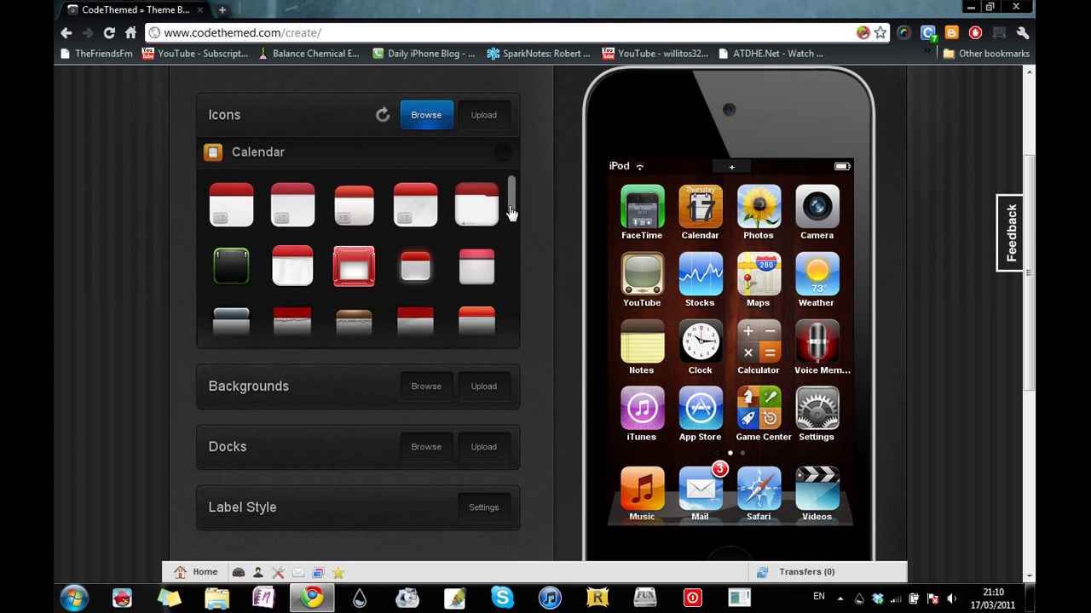
pyautogui.scroll(-3, 505, 219)
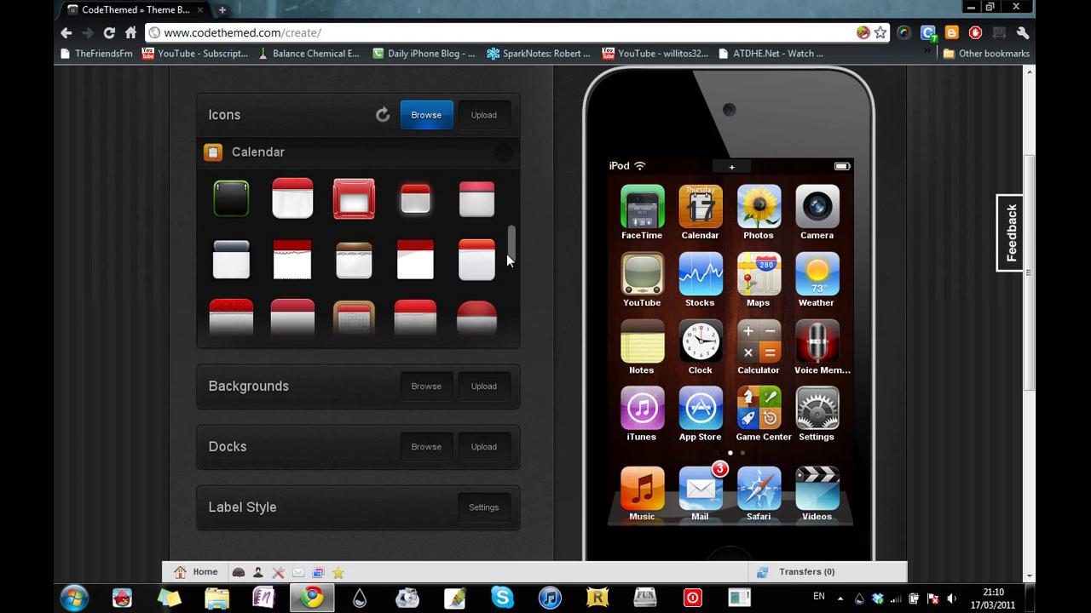
pyautogui.scroll(-1, 507, 273)
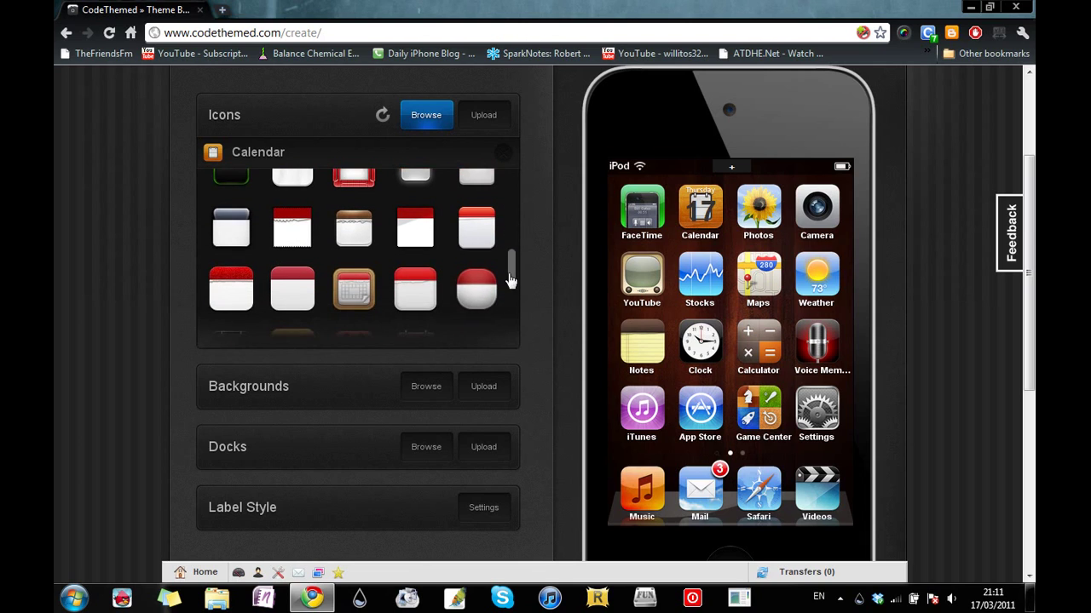
pyautogui.click(349, 295)
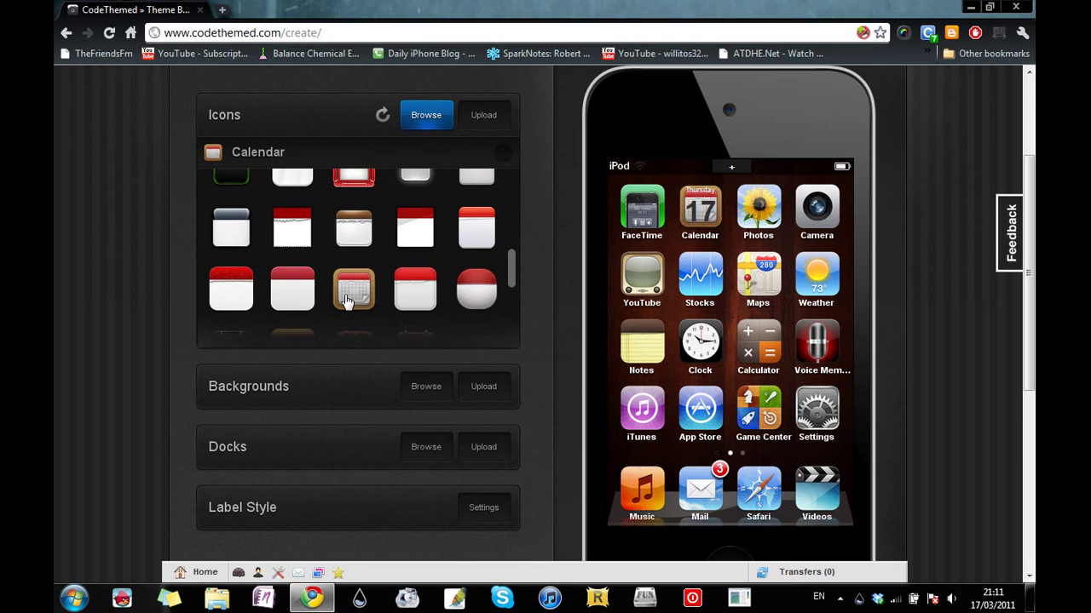
# Replace the Photos icon with the white-framed HD design showing a palm tree at sunset
pyautogui.click(745, 210)
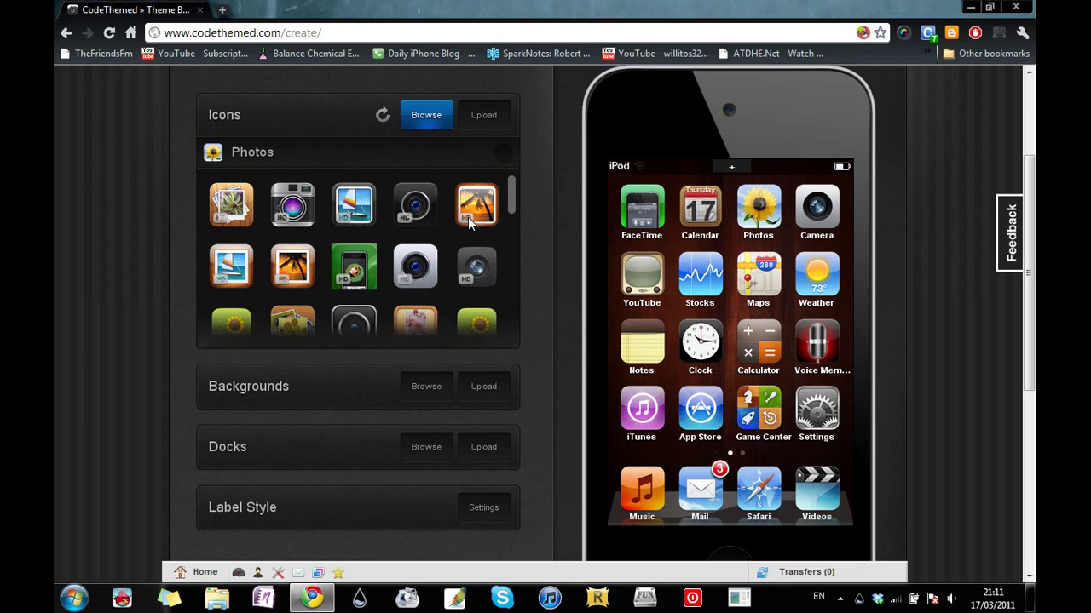
pyautogui.click(484, 207)
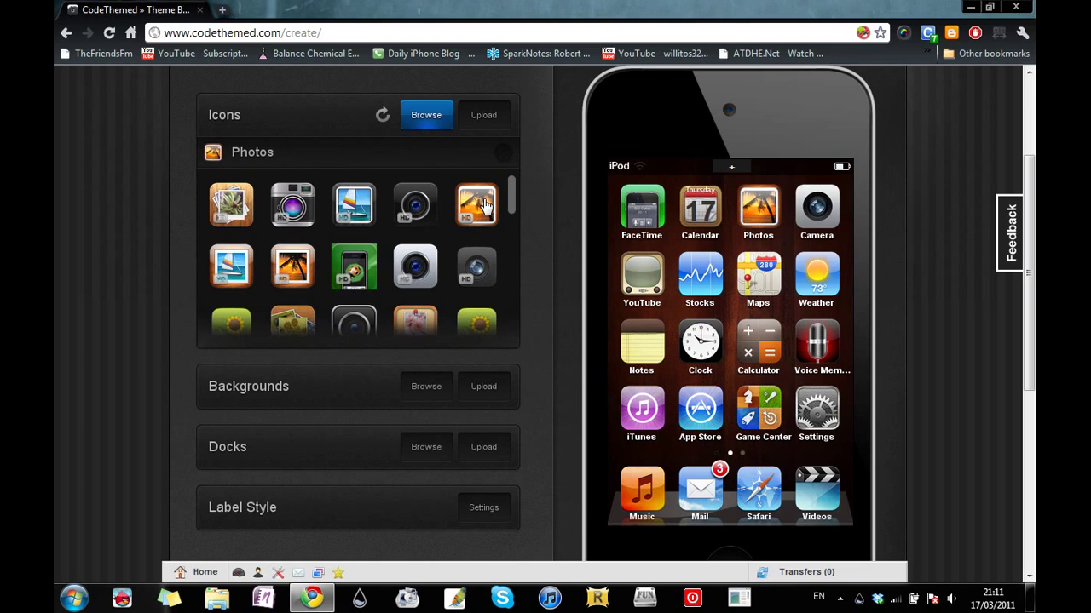
# Change the Calendar icon to the second design in the first row, a plain white page with a muted red header
pyautogui.click(711, 201)
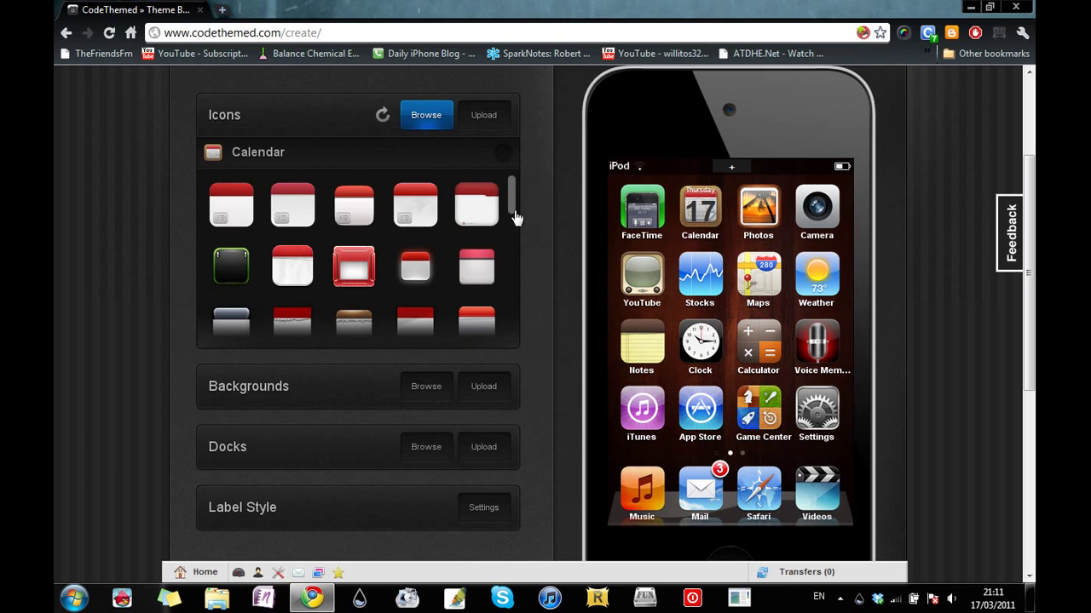
pyautogui.moveTo(507, 212); pyautogui.dragTo(510, 275)
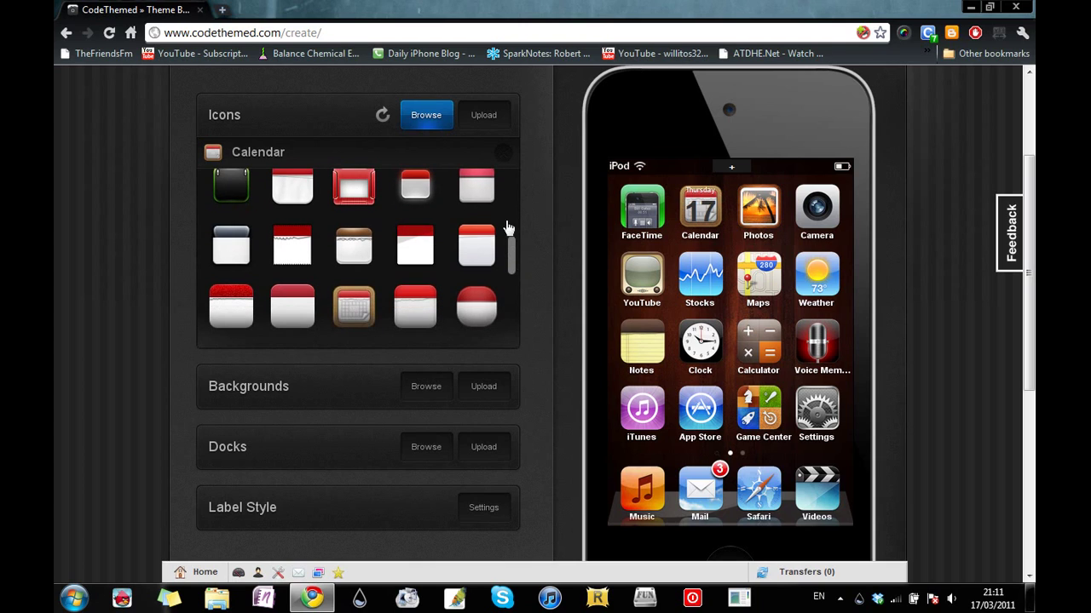
pyautogui.scroll(2, 510, 171)
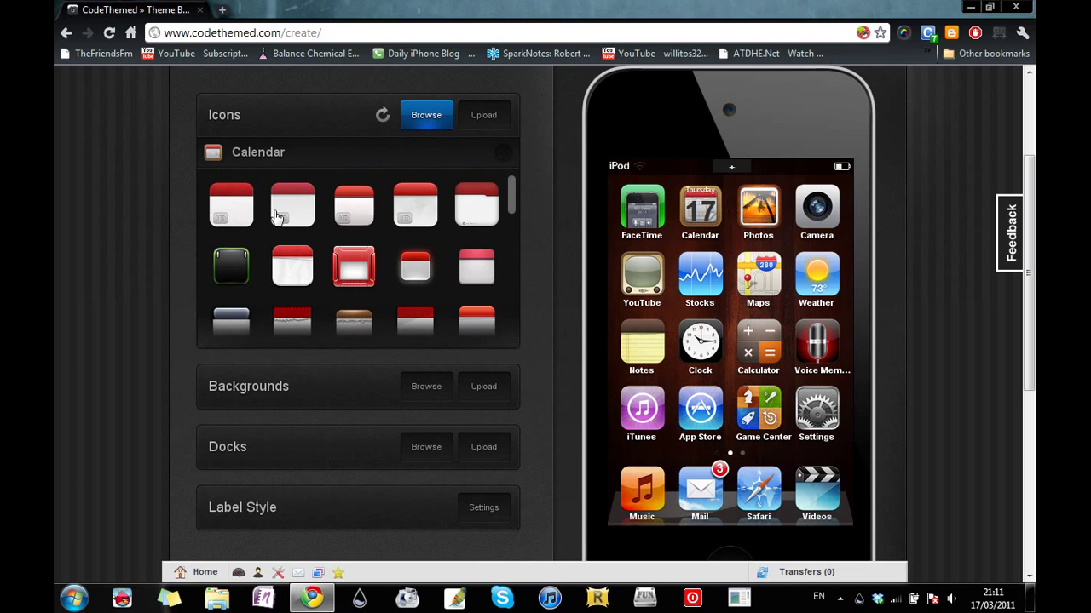
pyautogui.click(307, 208)
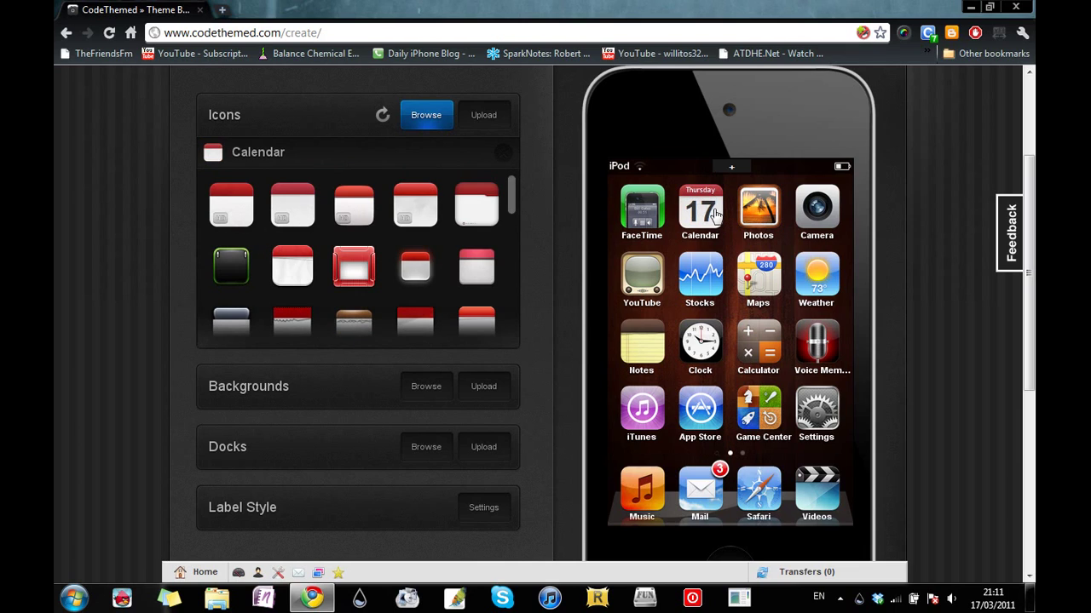
# Replace the Camera icon with the silver and black HD camera that has a purple lens
pyautogui.click(817, 207)
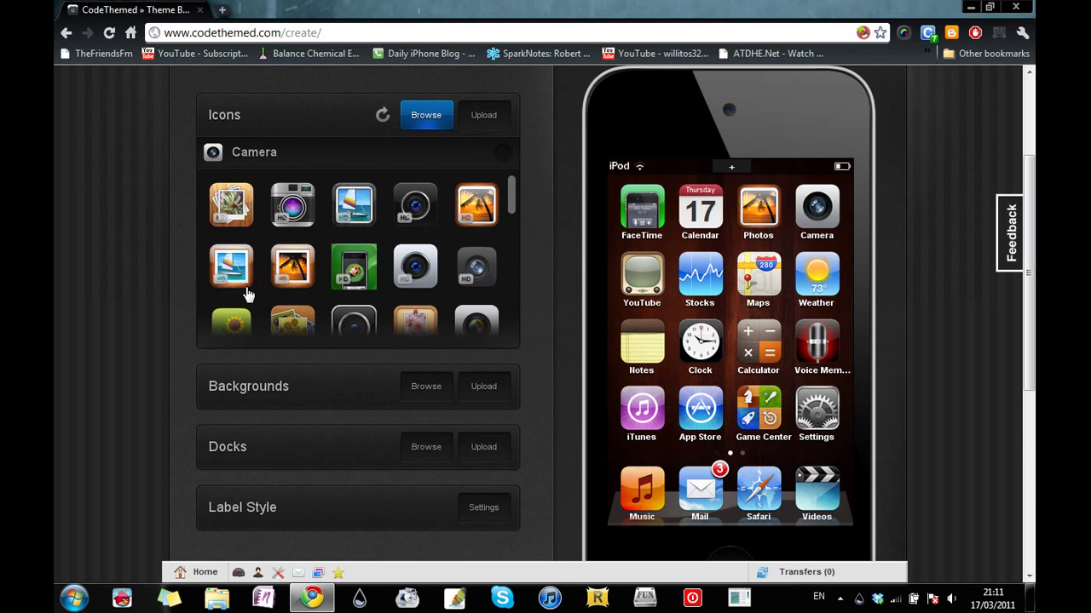
pyautogui.click(293, 207)
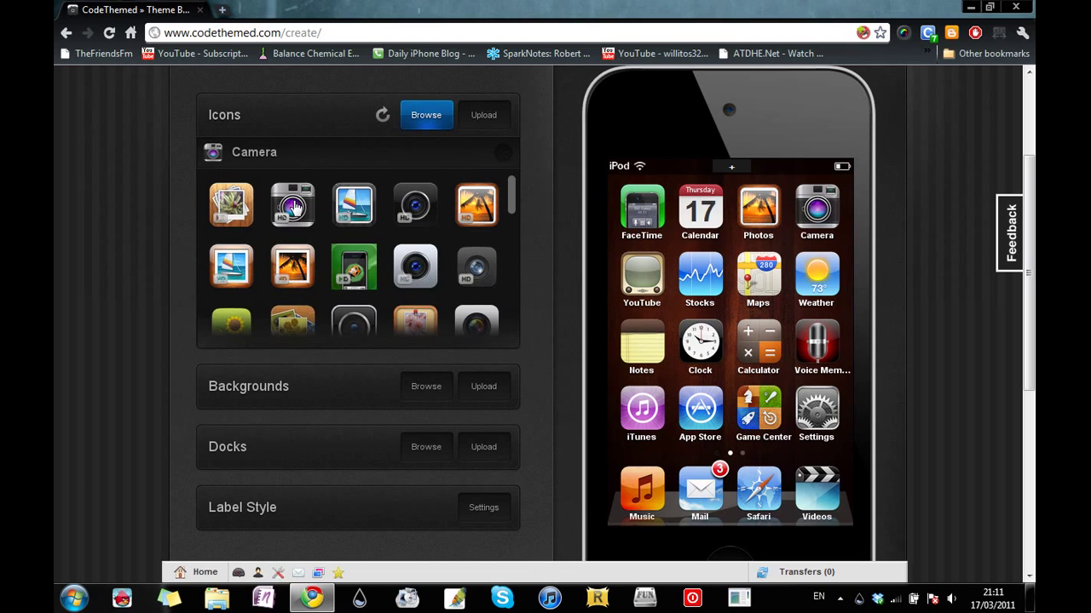
# Change the YouTube icon to the HD wooden-framed television with a blue screen
pyautogui.click(643, 284)
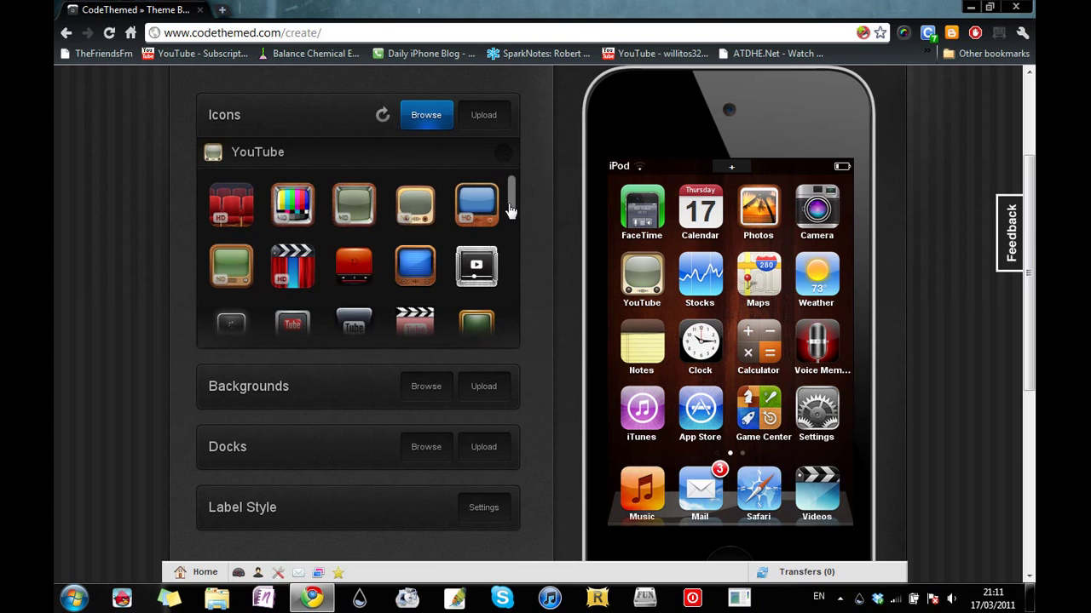
pyautogui.scroll(-1, 504, 211)
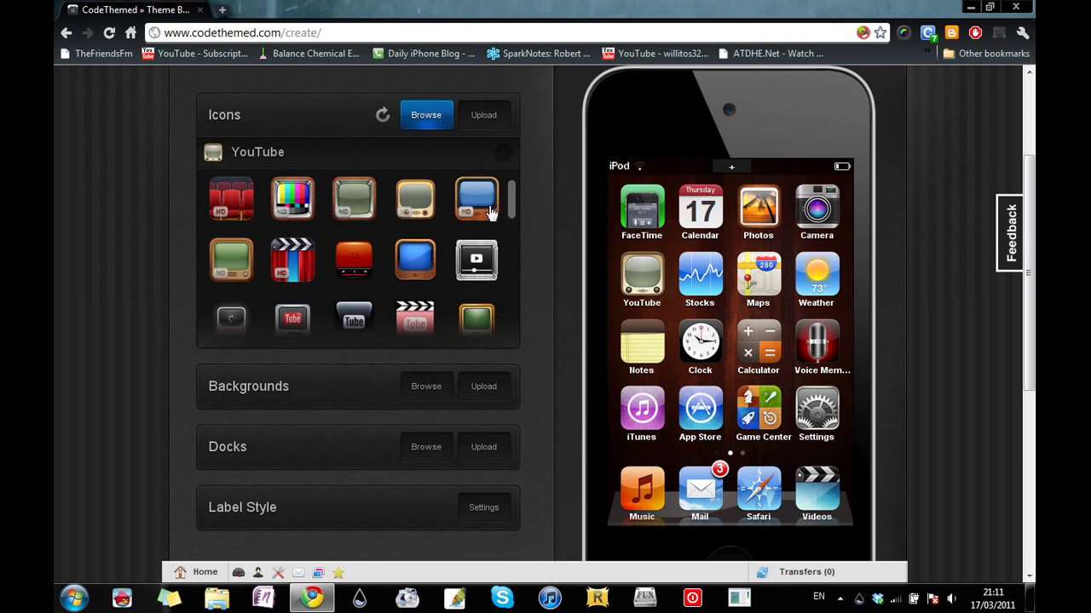
pyautogui.click(489, 212)
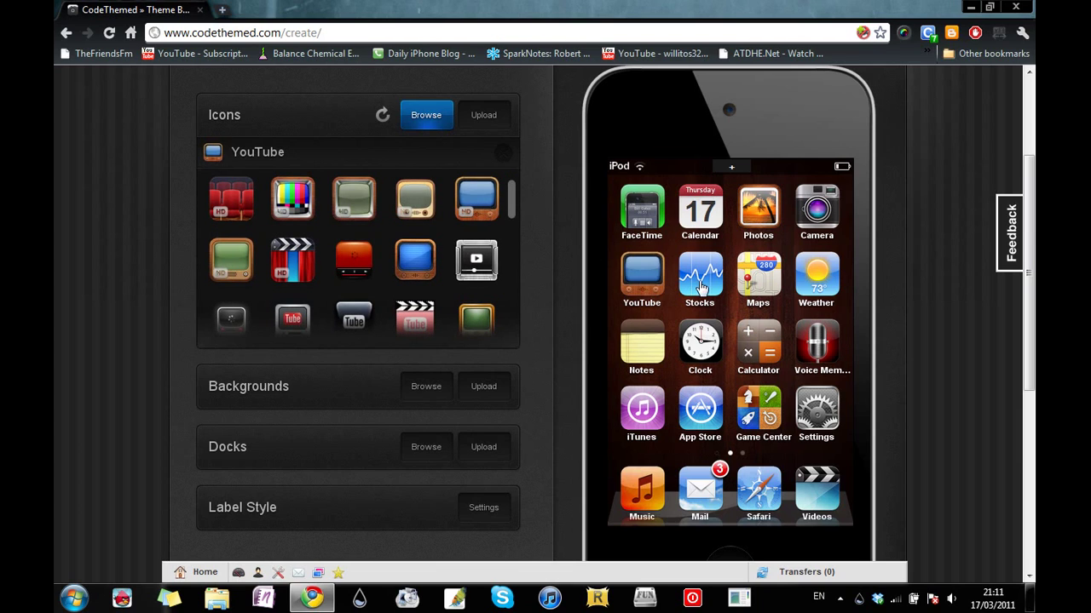
# Change the Stocks icon to the dark blue HD design with a thick white line, keeping the current Windows color scheme
pyautogui.click(701, 288)
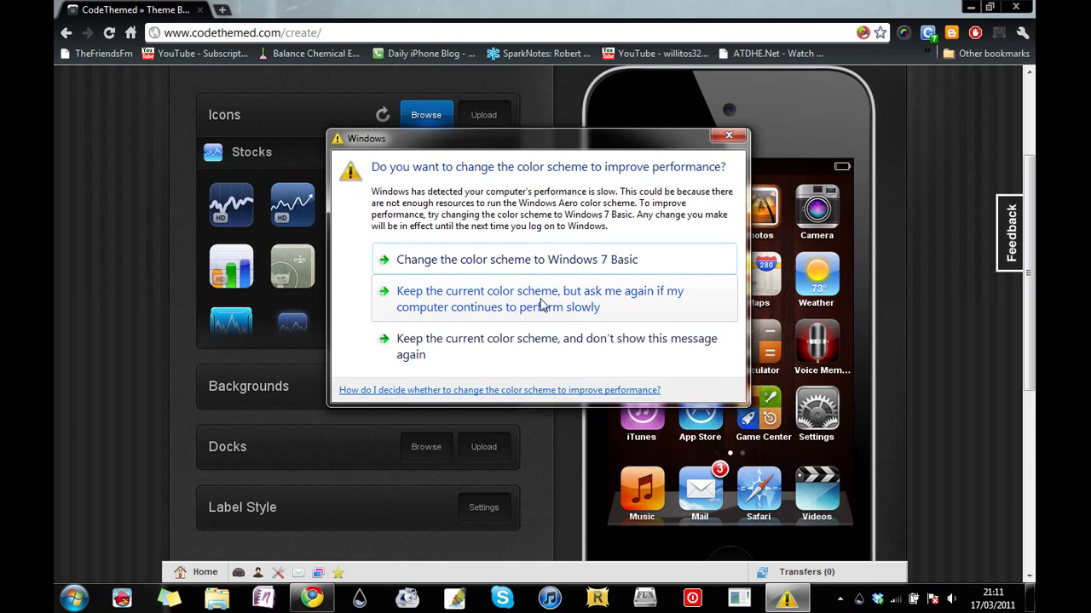
pyautogui.click(511, 305)
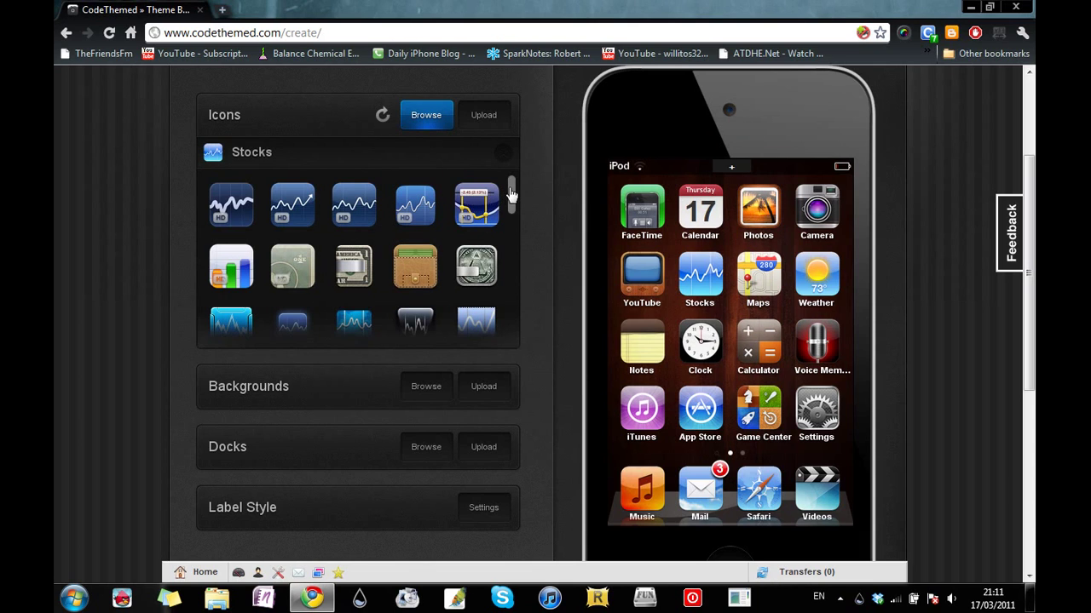
pyautogui.scroll(-1, 500, 213)
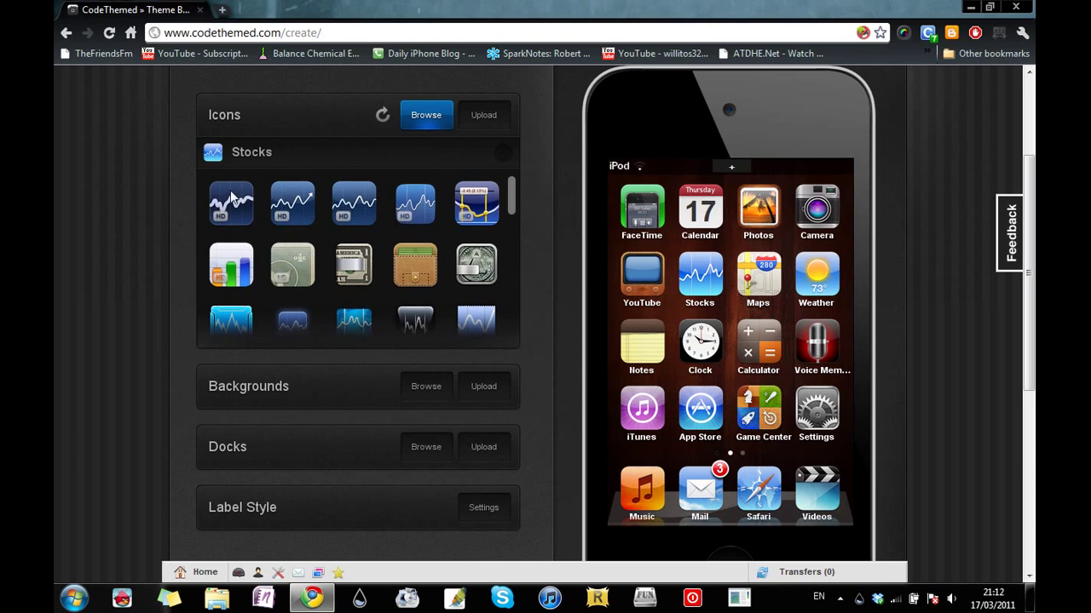
pyautogui.scroll(-1, 231, 193)
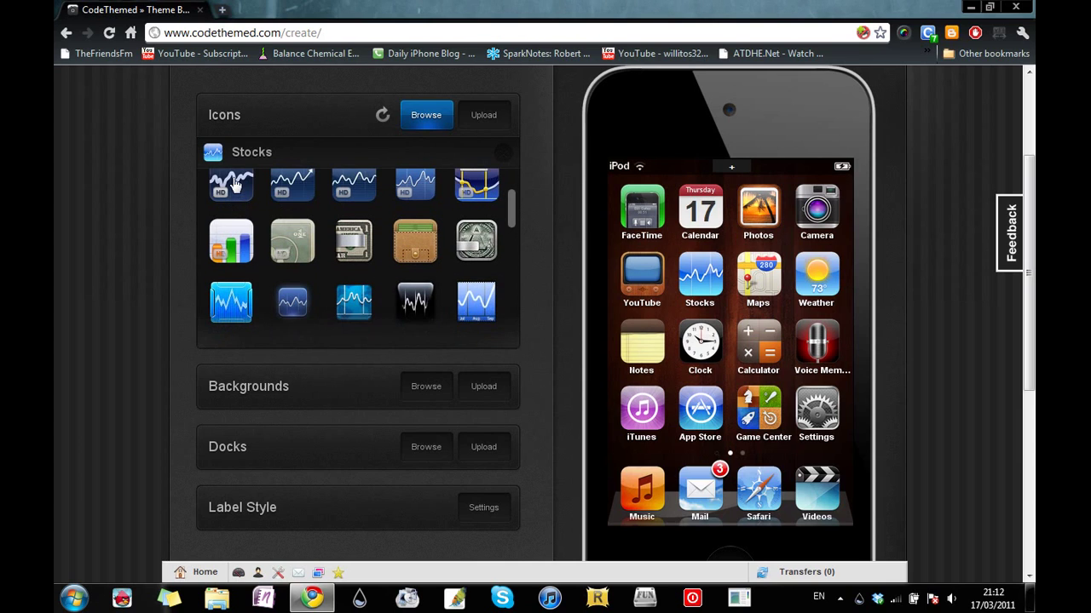
pyautogui.click(231, 183)
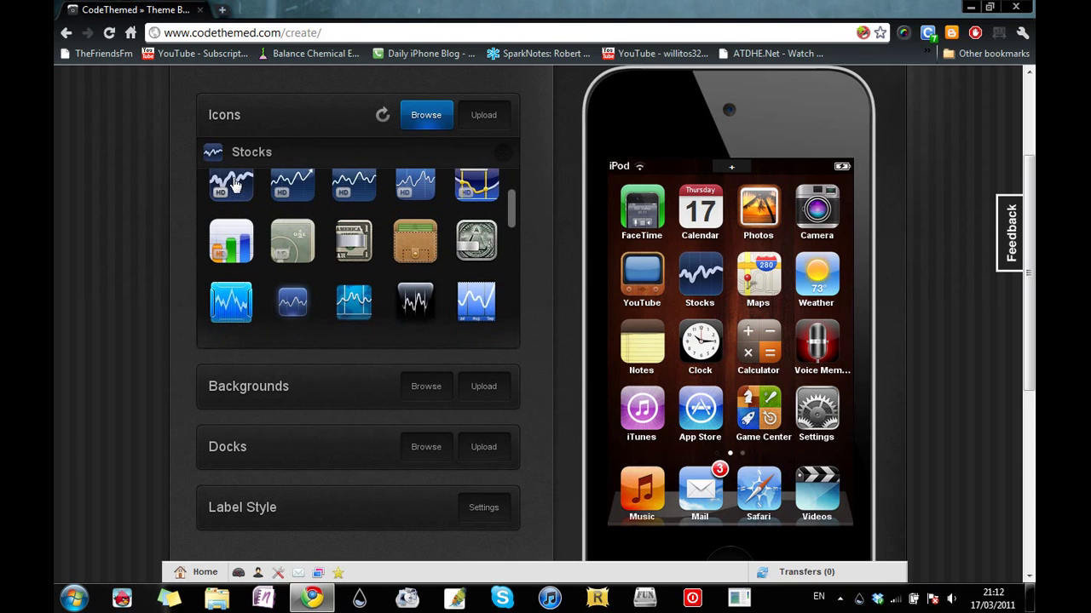
# Browse the alternative designs for the Maps icon
pyautogui.click(765, 280)
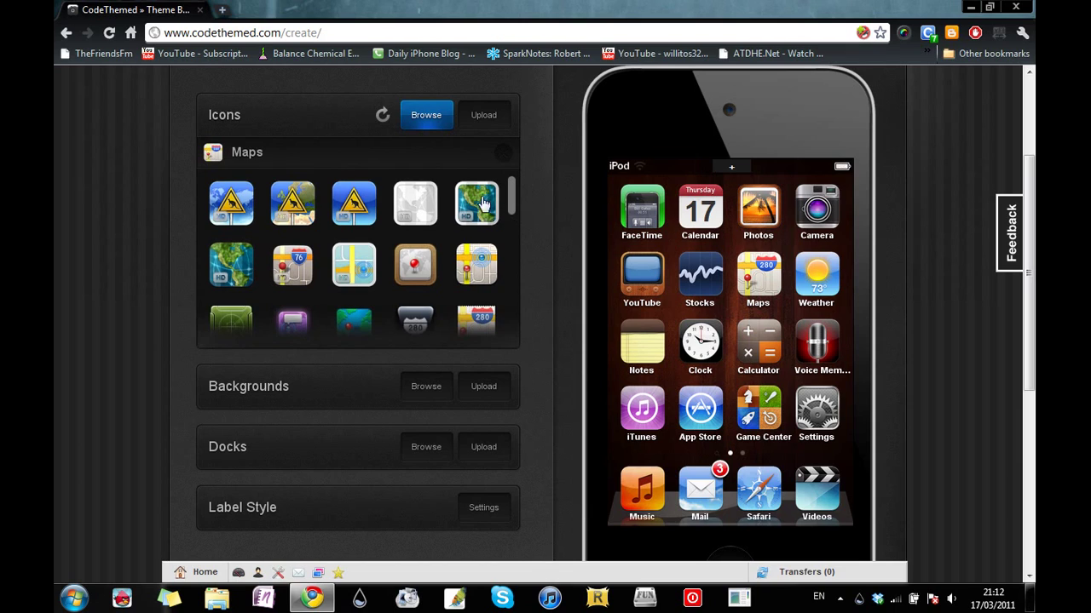
pyautogui.scroll(-1, 477, 202)
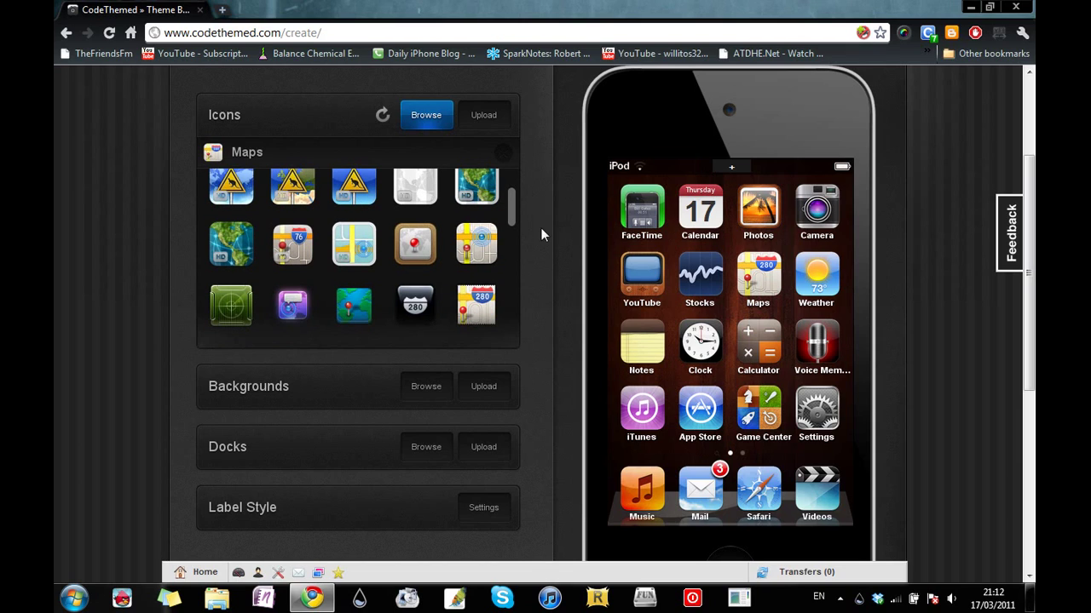
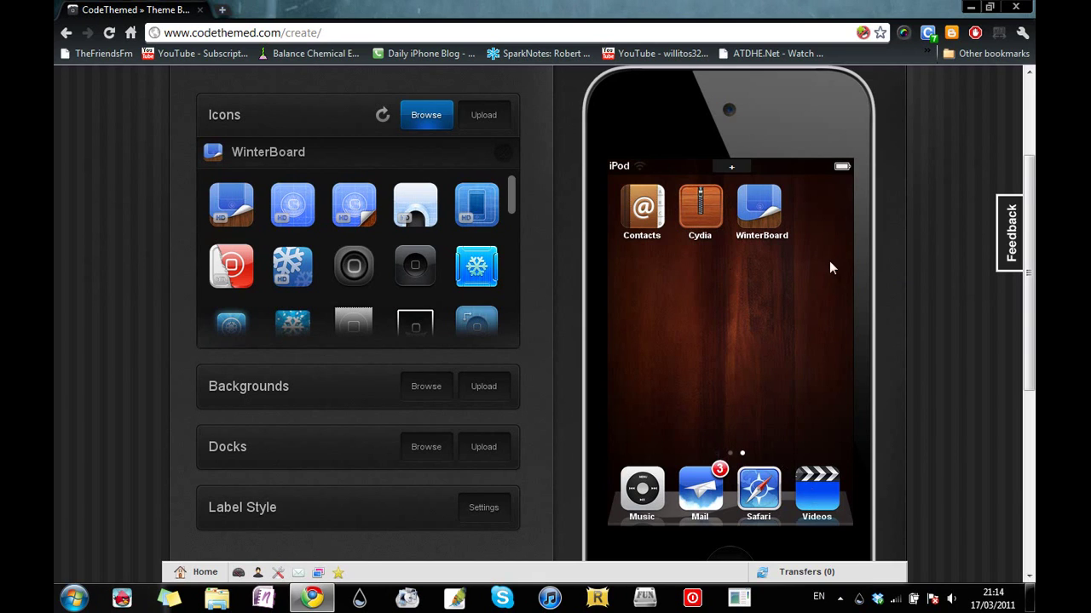
# Return the device preview to the first home screen page to review the replaced icons
pyautogui.click(730, 454)
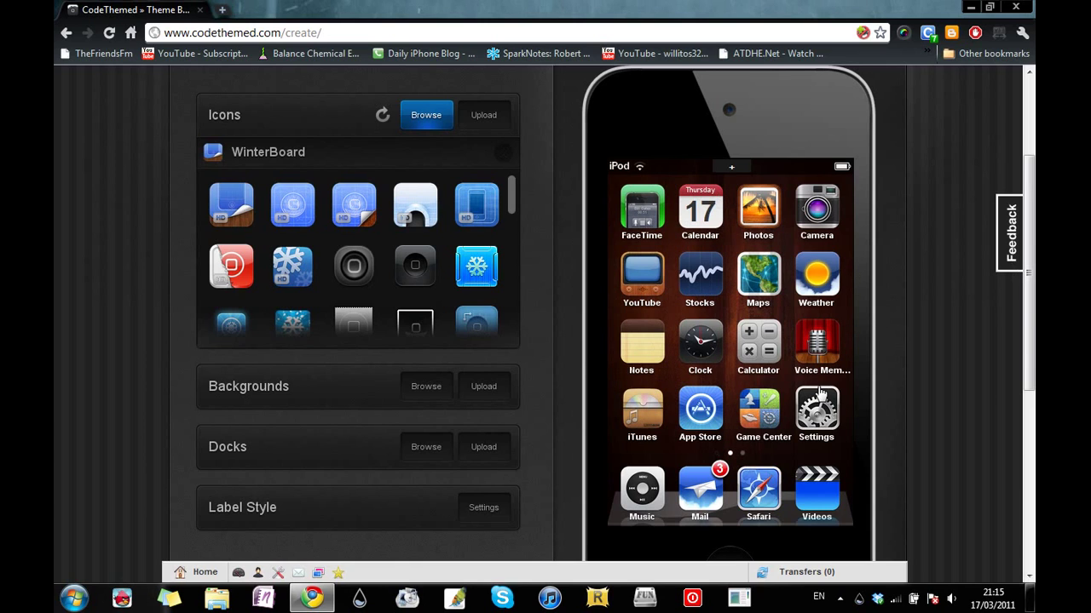
pyautogui.moveTo(1032, 307); pyautogui.dragTo(1032, 241)
pyautogui.scroll(-2, 849, 249)
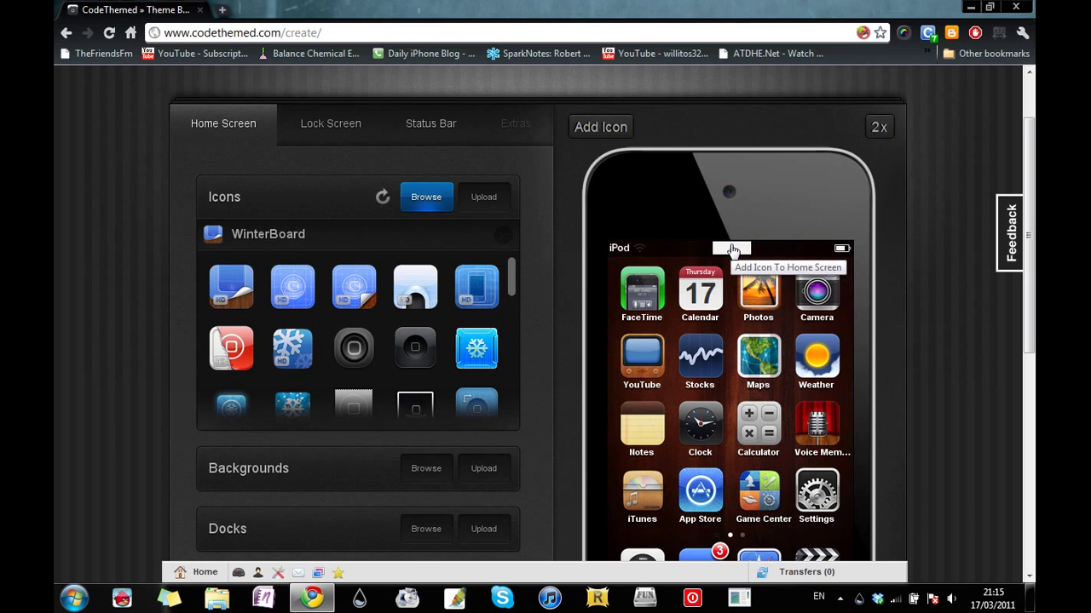
# Add an icon for the Facebook app by Facebook to the home screen
pyautogui.click(605, 126)
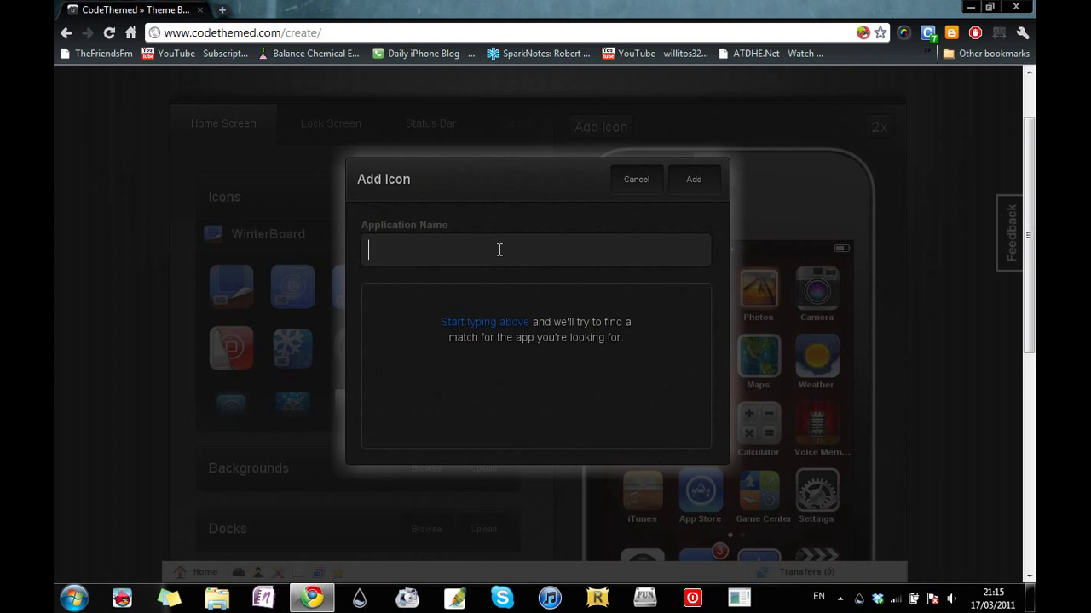
pyautogui.write('faceboo')
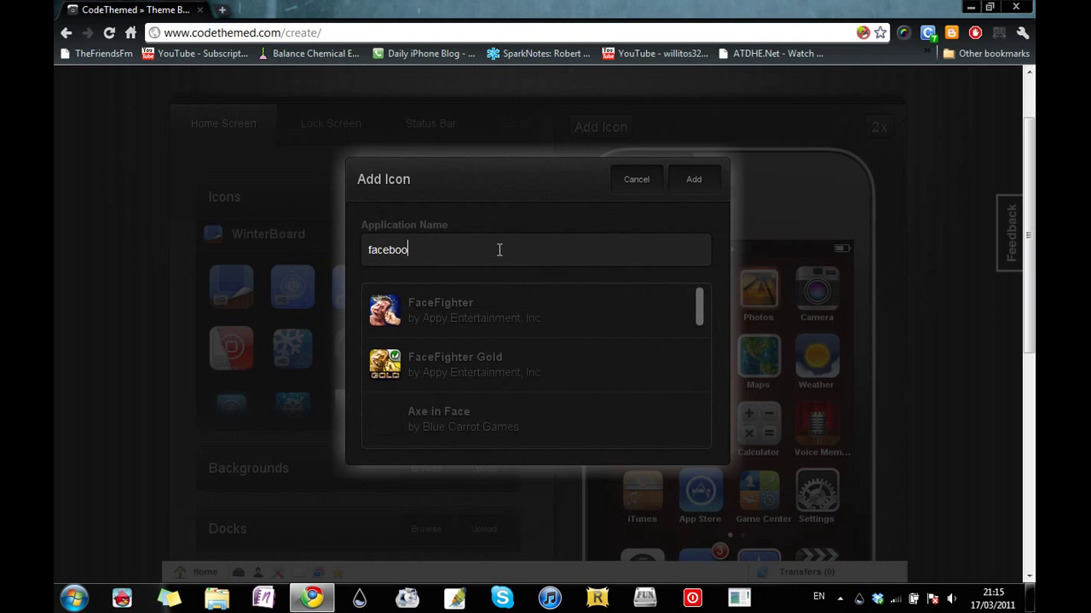
pyautogui.write('k')
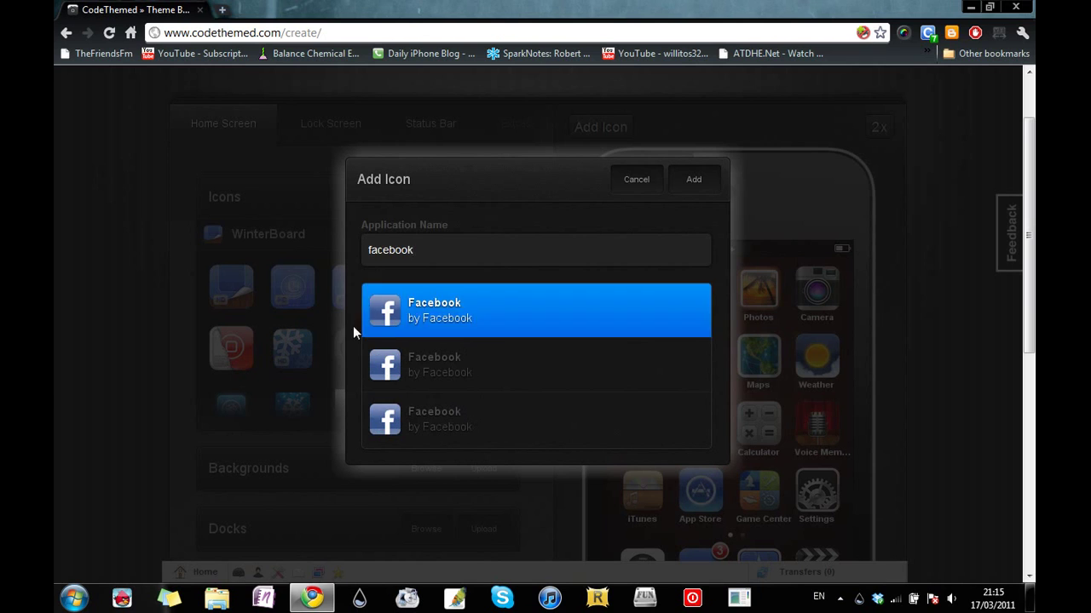
pyautogui.click(426, 315)
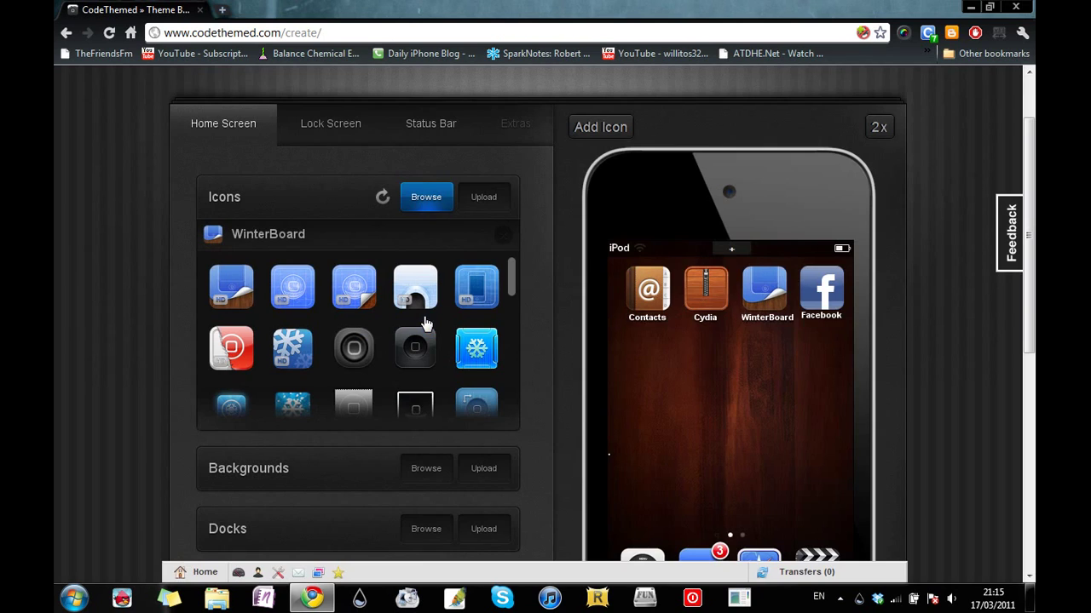
# Change the Facebook icon to the first HD design, a dark blue address book with white "fb" letters
pyautogui.moveTo(816, 295)
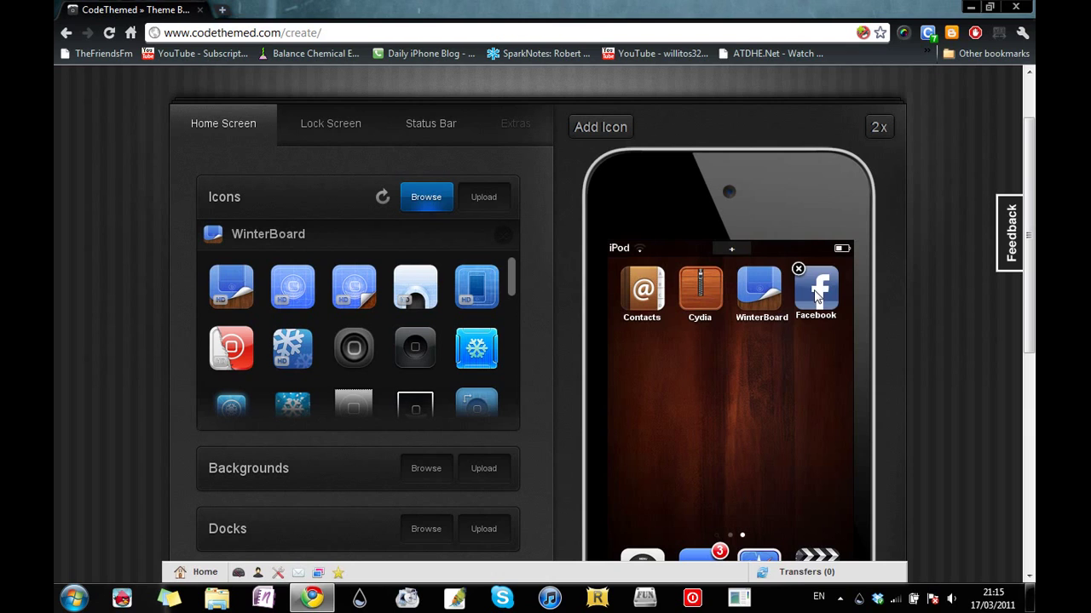
pyautogui.click(816, 295)
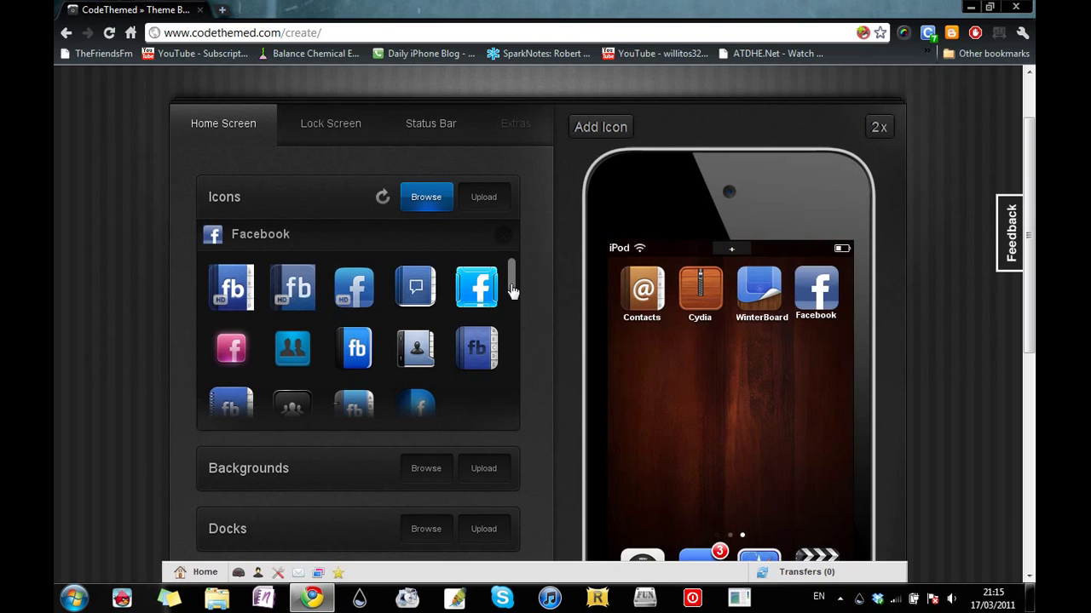
pyautogui.scroll(-1, 245, 302)
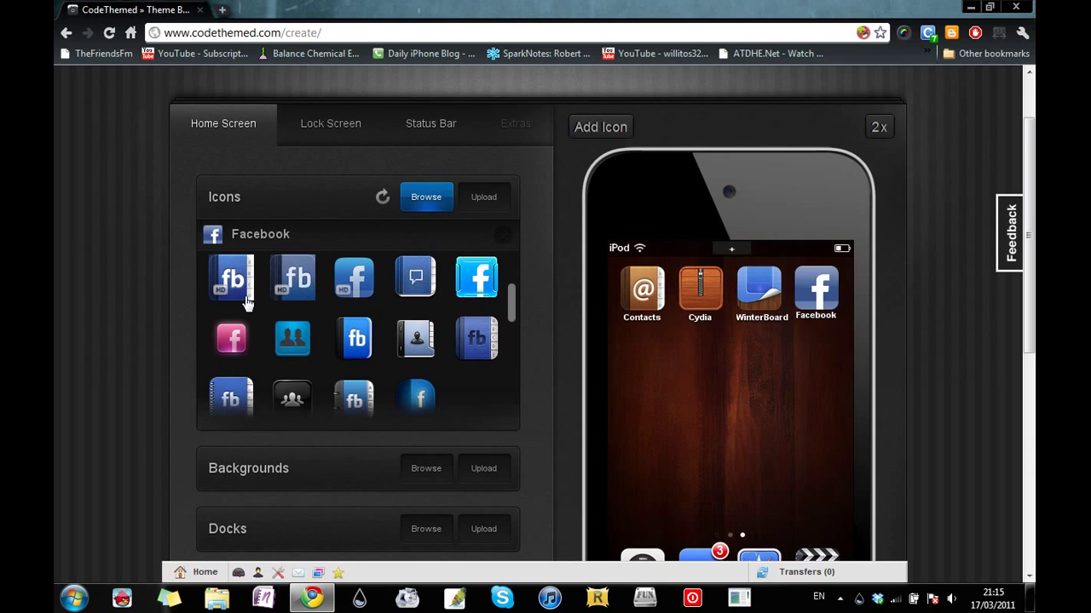
pyautogui.click(245, 302)
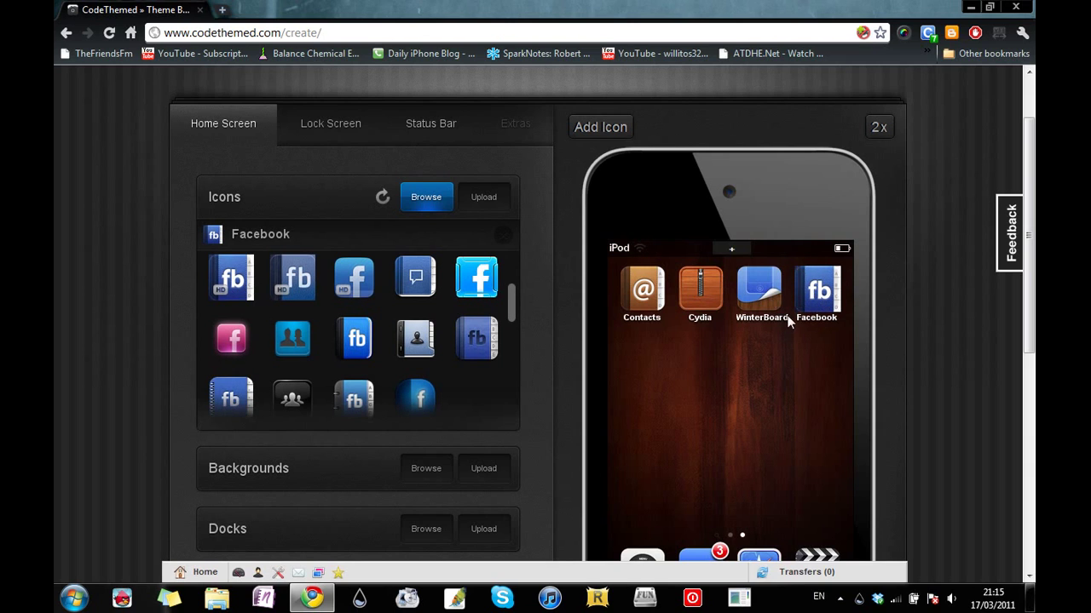
# Add an icon for the Dropbox app to the home screen and show its alternative designs
pyautogui.scroll(-2, 1029, 281)
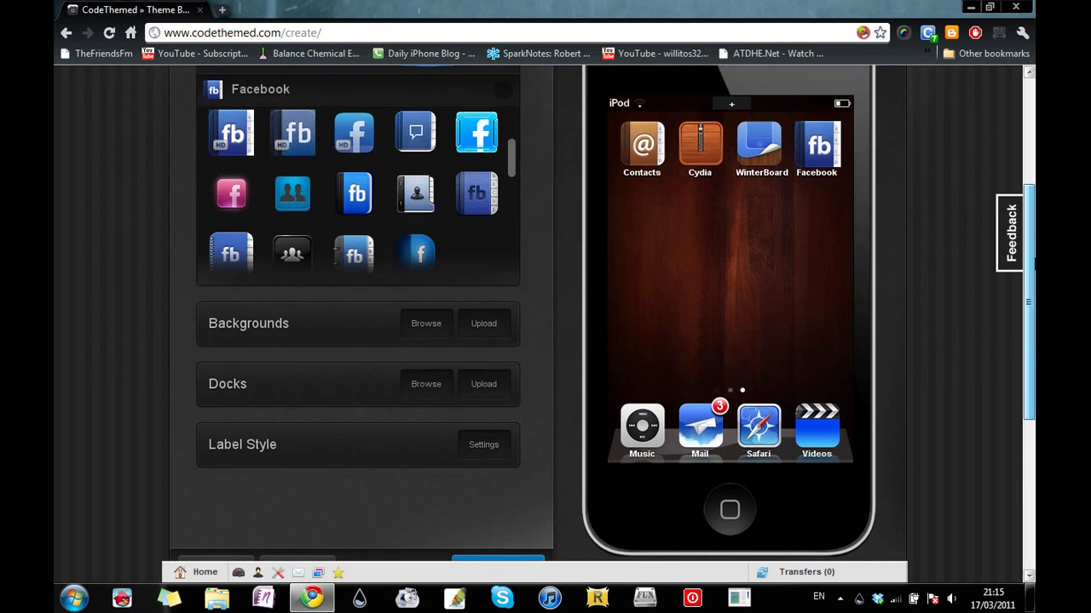
pyautogui.scroll(3, 545, 315)
pyautogui.scroll(-1, 581, 256)
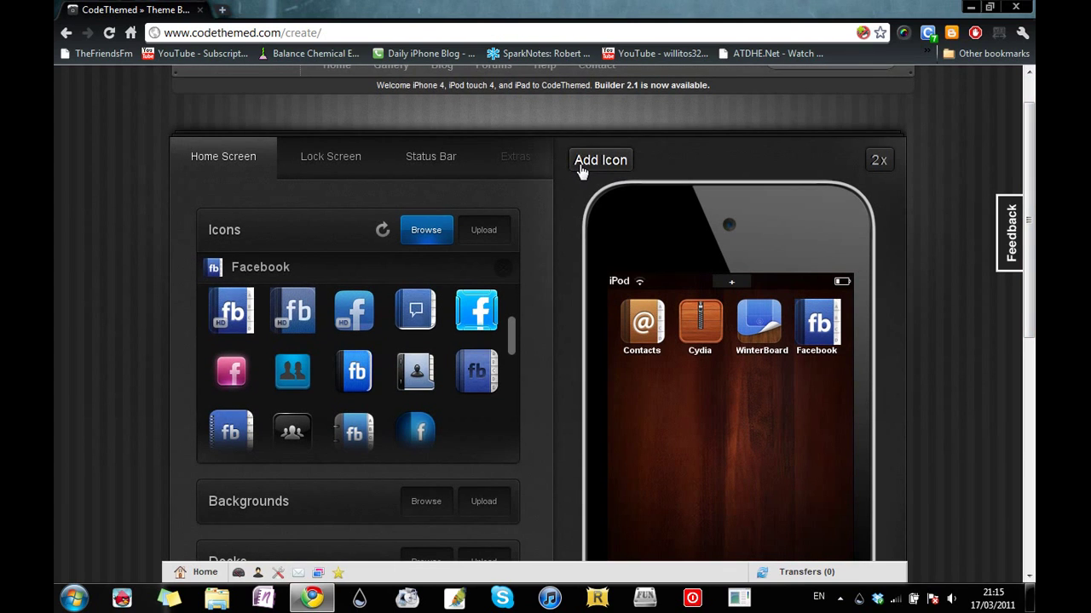
pyautogui.click(701, 307)
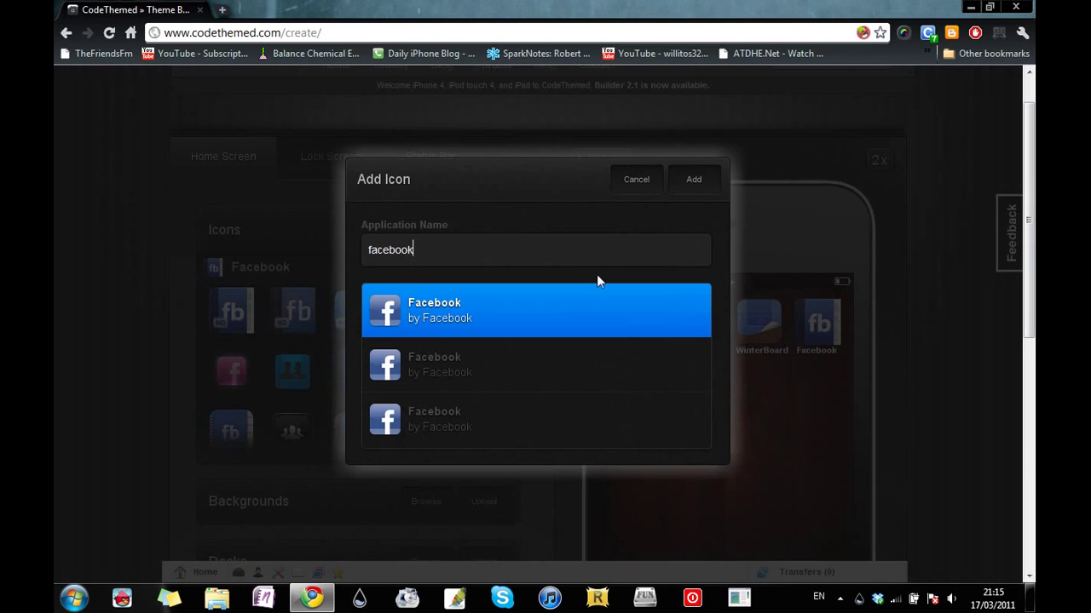
pyautogui.hotkey('ctrl', 'a')
pyautogui.write('d')
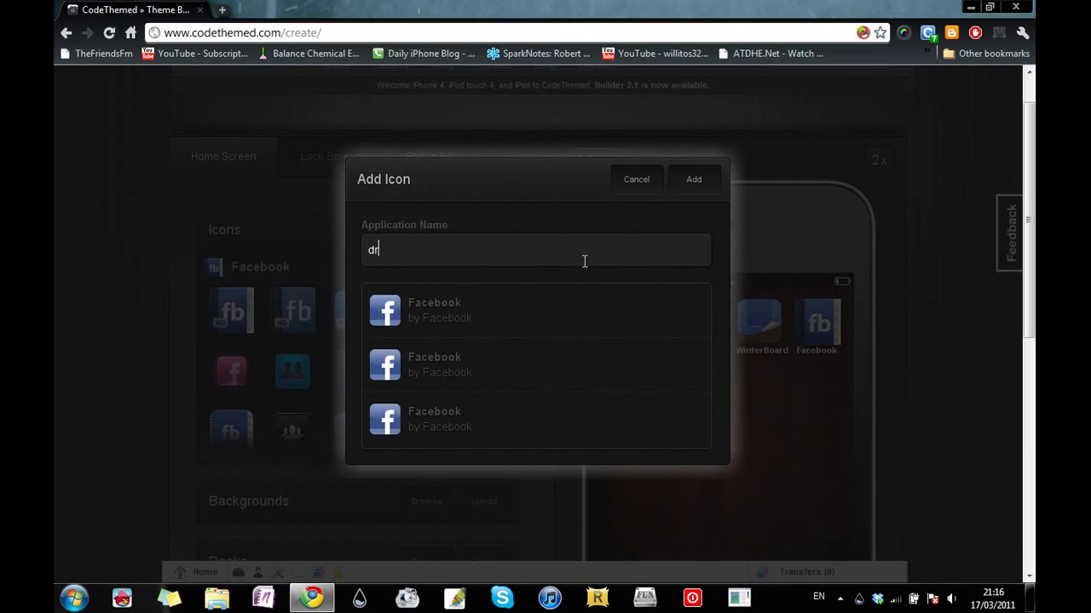
pyautogui.write('ro')
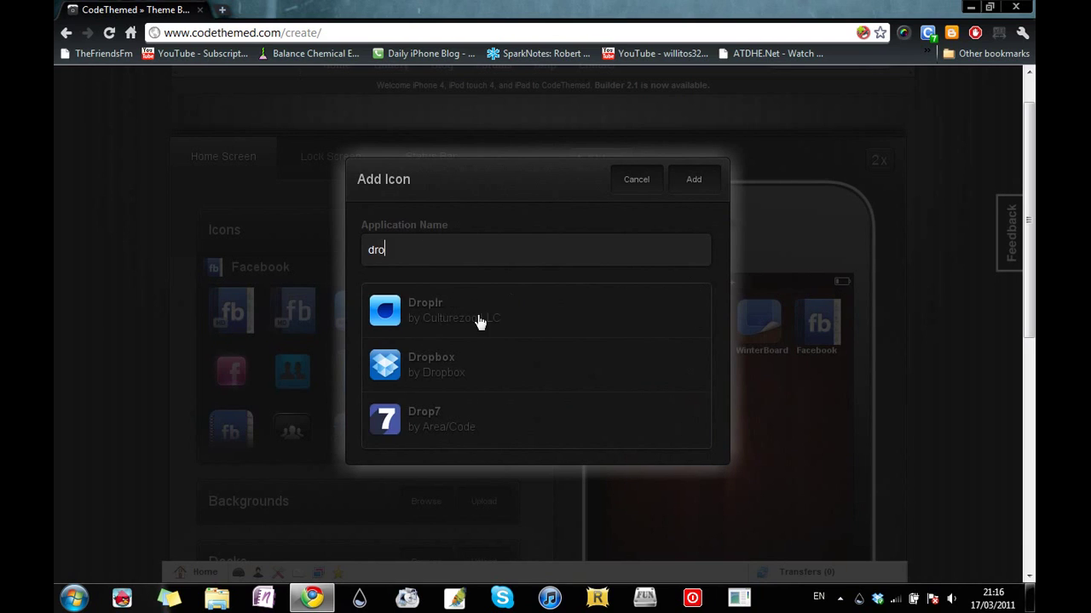
pyautogui.click(428, 376)
pyautogui.moveTo(626, 398)
pyautogui.click(416, 218)
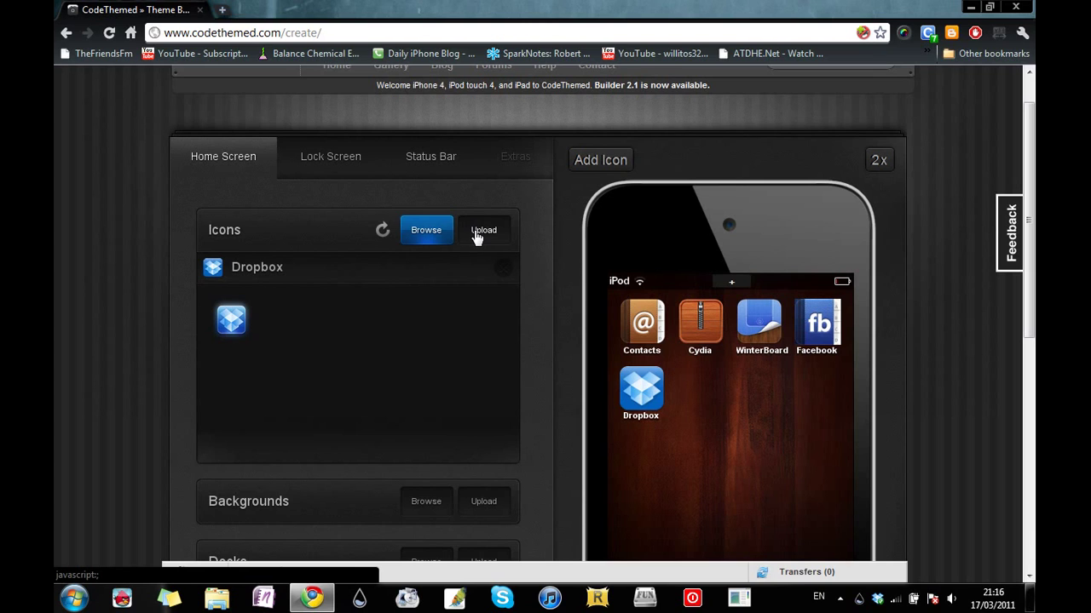
pyautogui.click(478, 237)
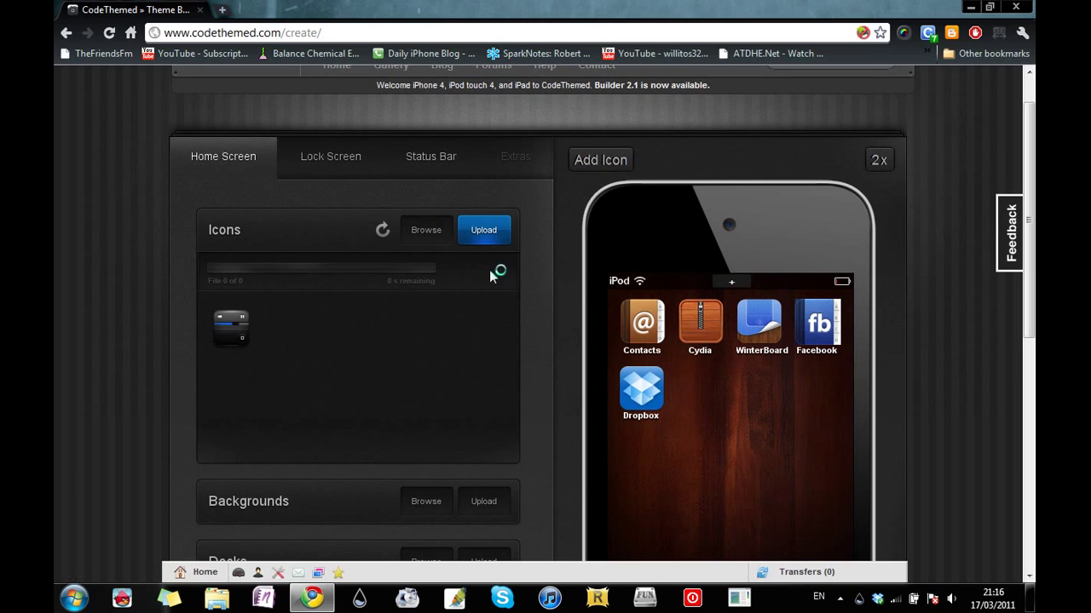
pyautogui.moveTo(266, 333)
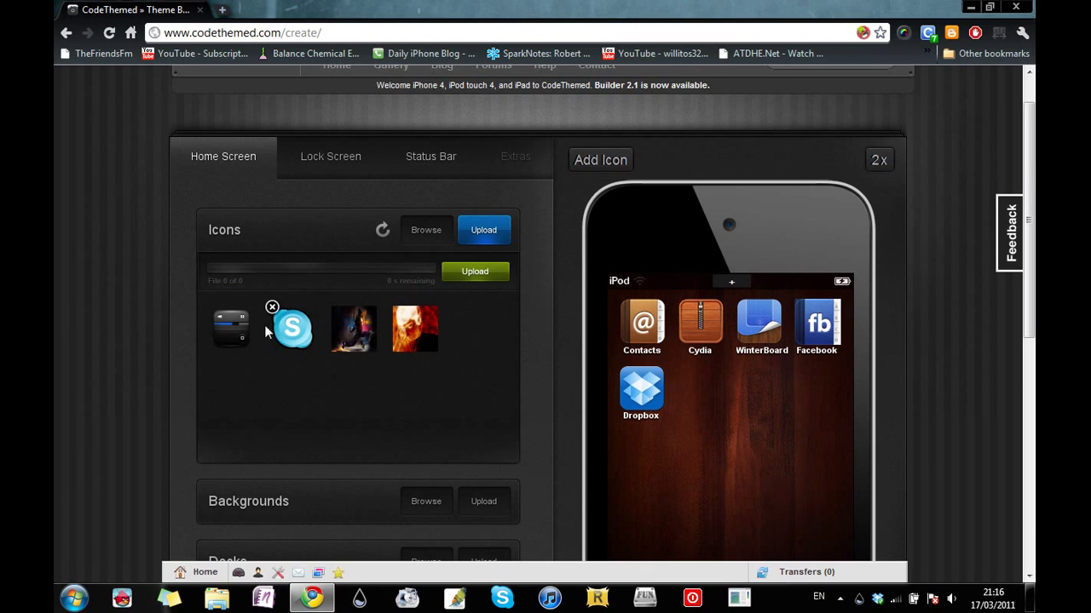
pyautogui.click(465, 278)
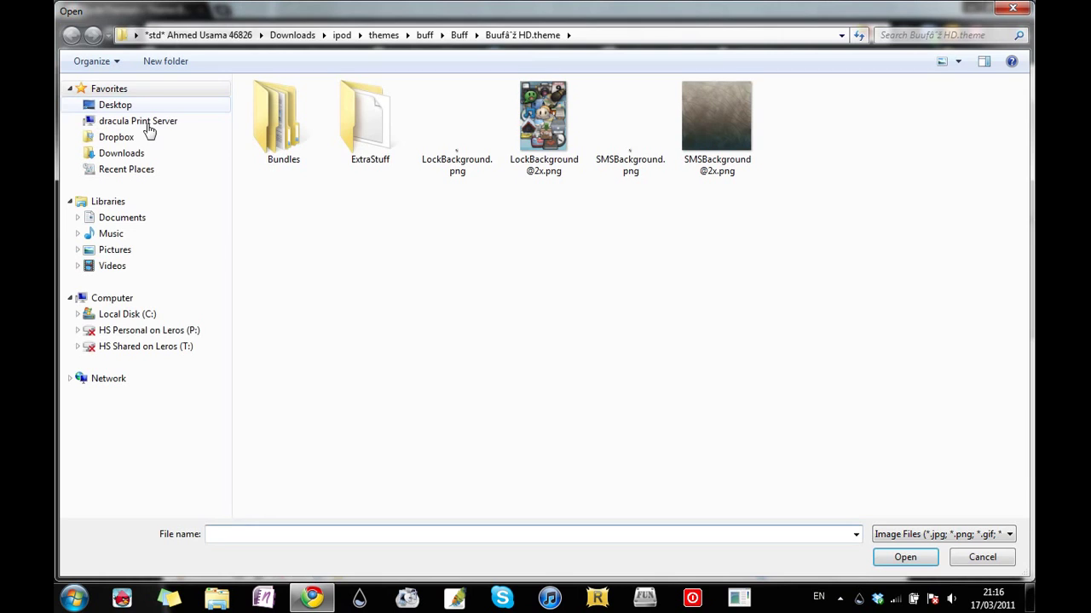
pyautogui.click(151, 153)
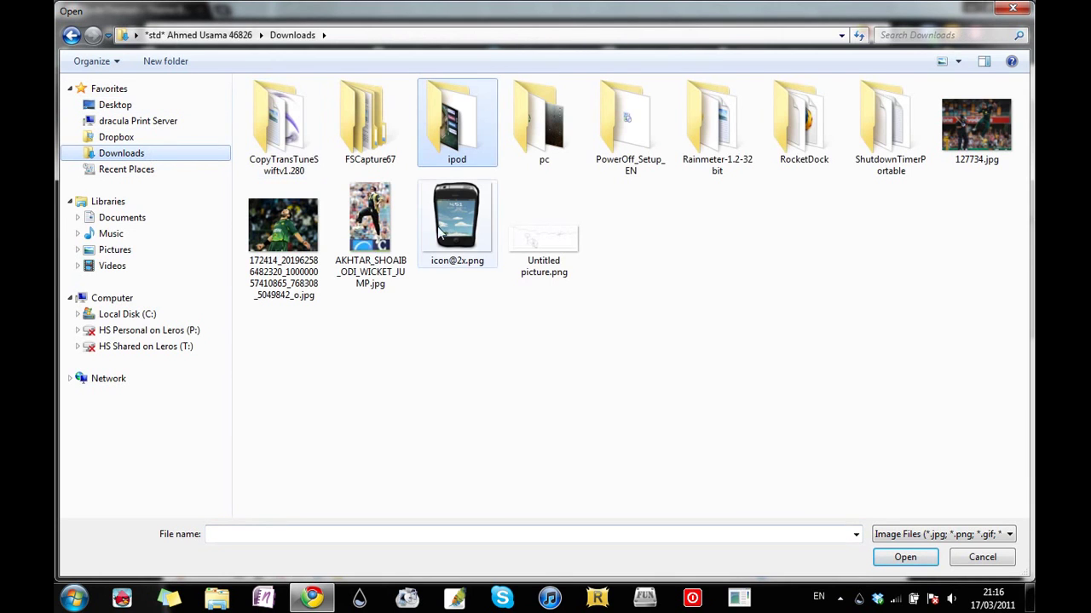
pyautogui.click(440, 232)
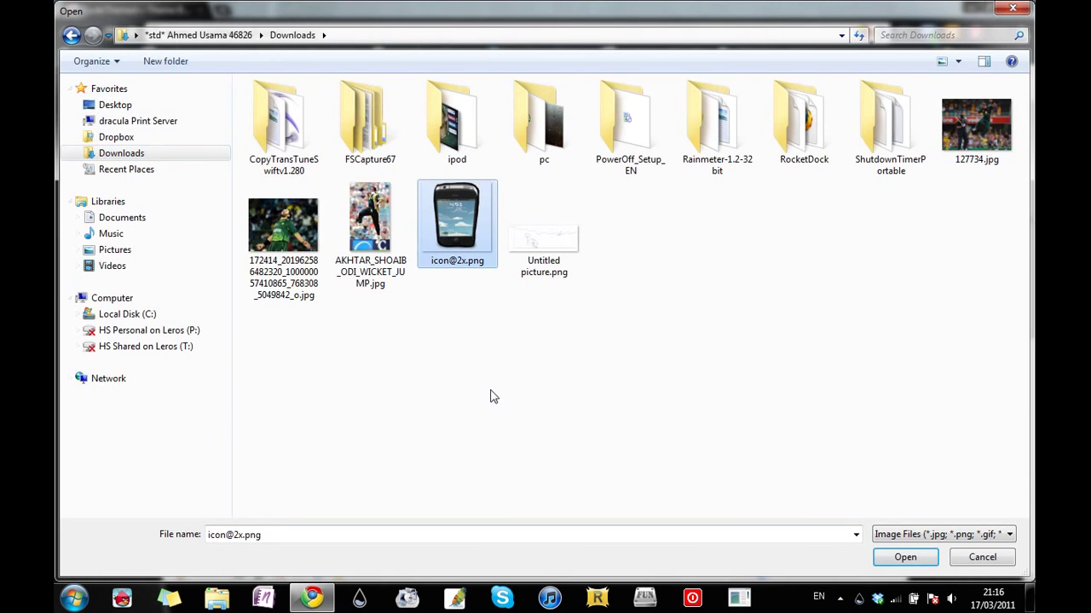
pyautogui.press('Return')
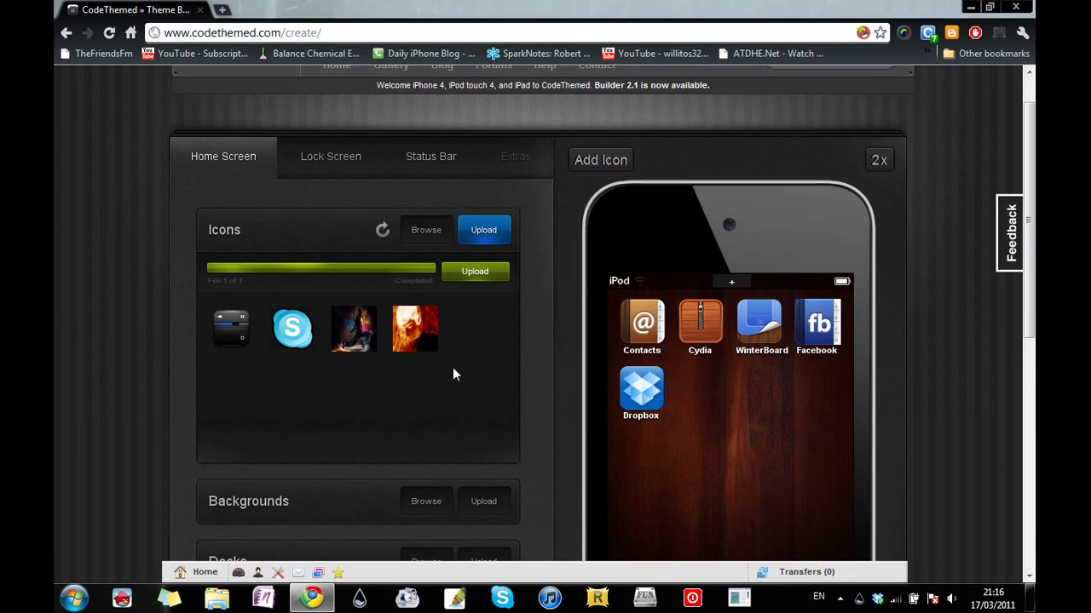
pyautogui.moveTo(225, 322)
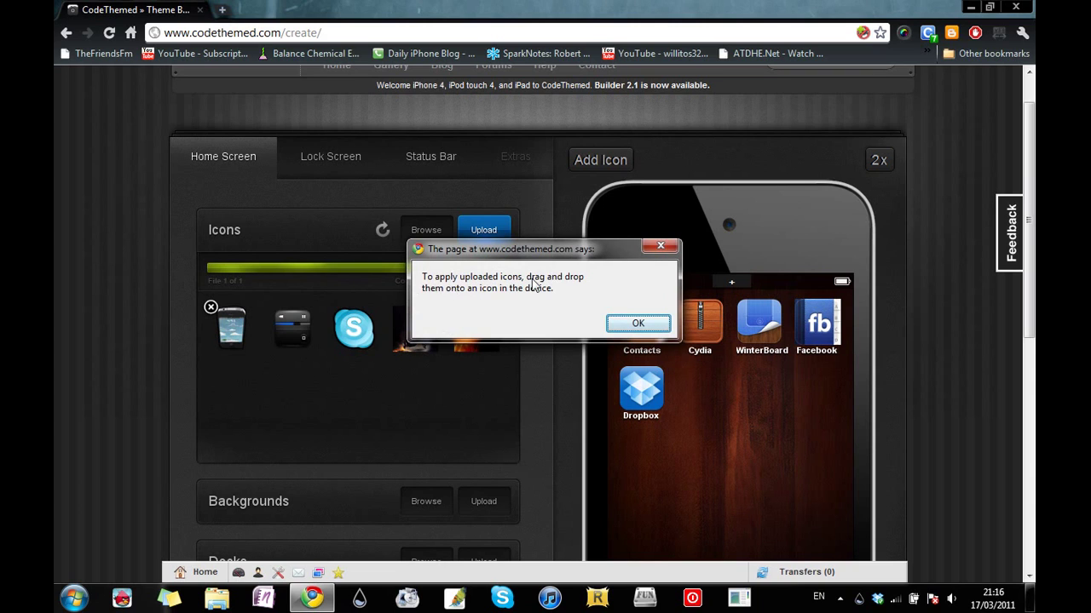
pyautogui.click(639, 324)
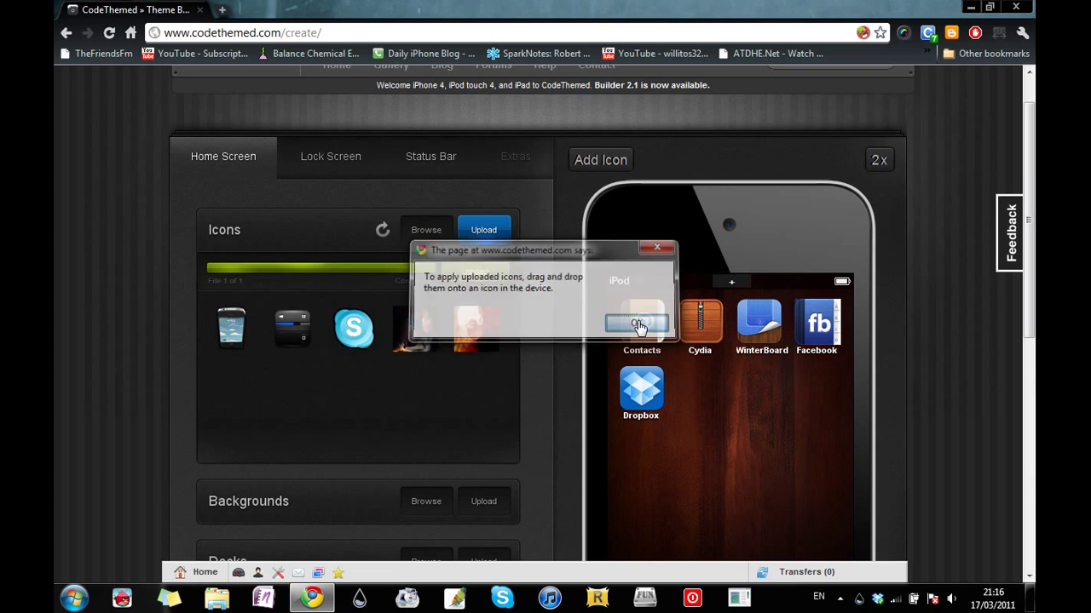
# Apply the uploaded phone-shaped custom icon to the Dropbox app on the home screen
pyautogui.moveTo(247, 348); pyautogui.dragTo(650, 392)
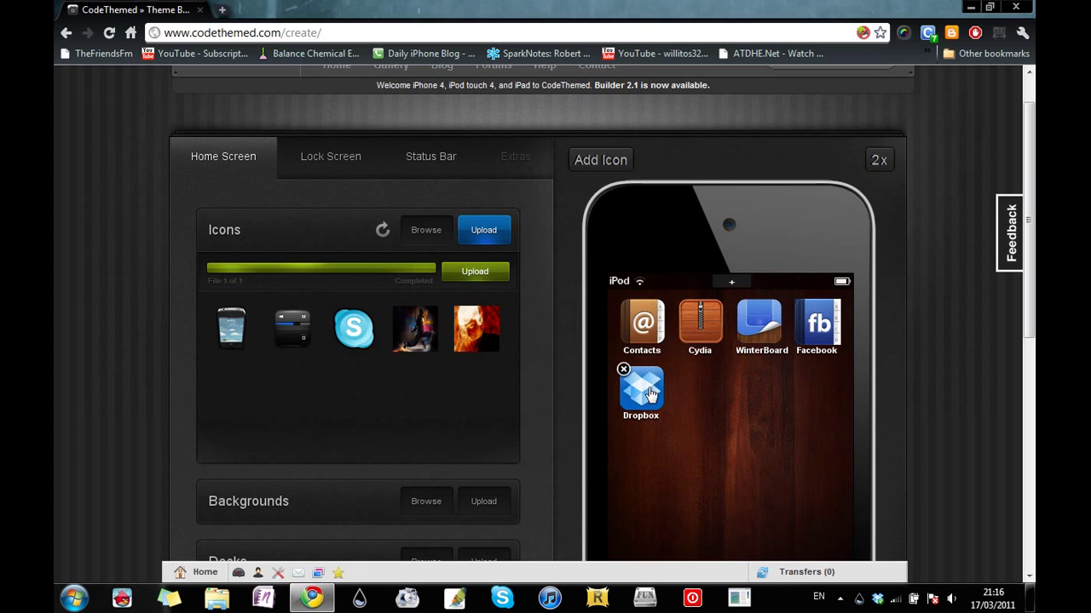
pyautogui.moveTo(219, 349); pyautogui.dragTo(643, 399)
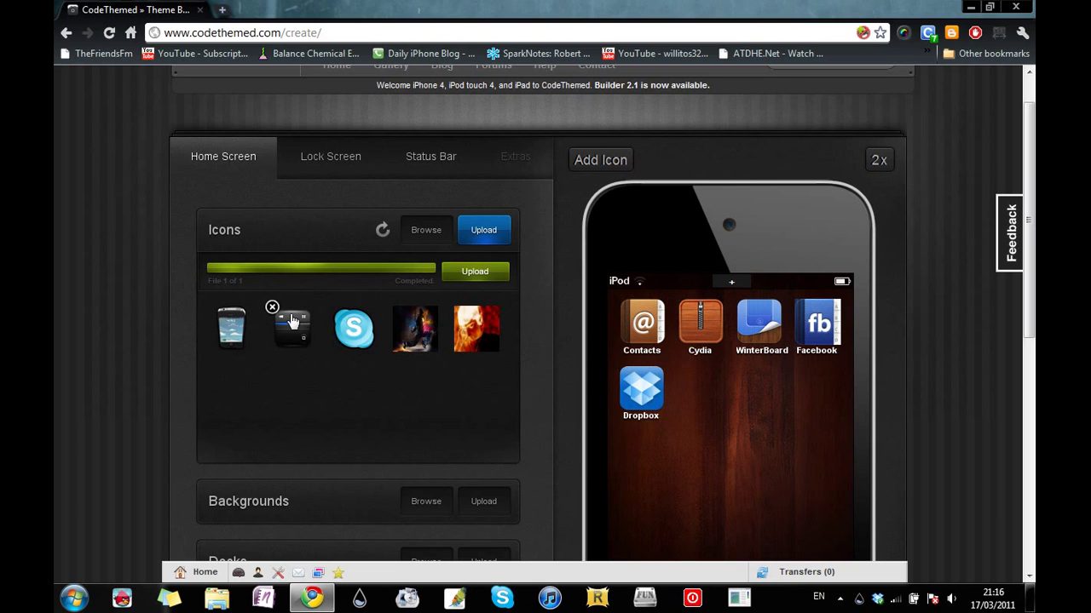
pyautogui.moveTo(238, 339); pyautogui.dragTo(651, 405)
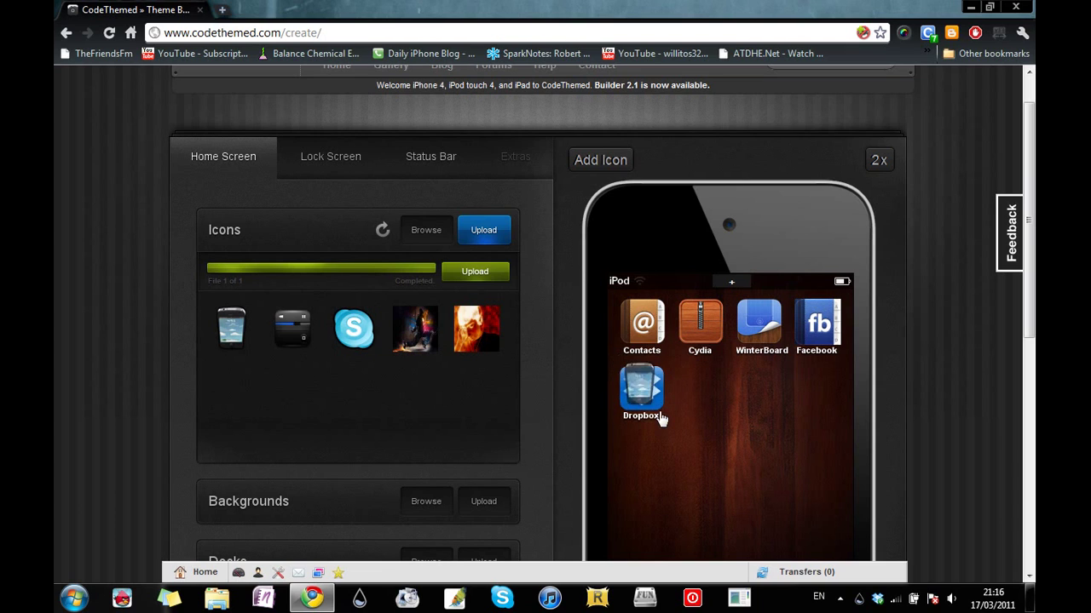
pyautogui.moveTo(653, 424)
# Set the lock screen slider to the dark carbon-textured knob with the red arrow and test sliding it in the preview
pyautogui.moveTo(1029, 221); pyautogui.dragTo(1029, 197)
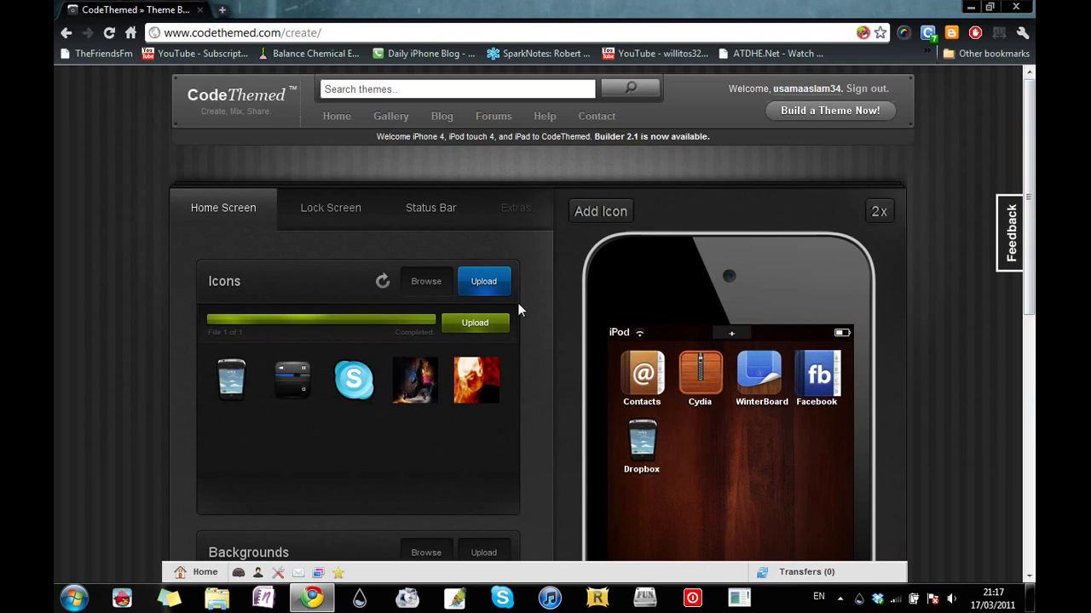
pyautogui.click(332, 217)
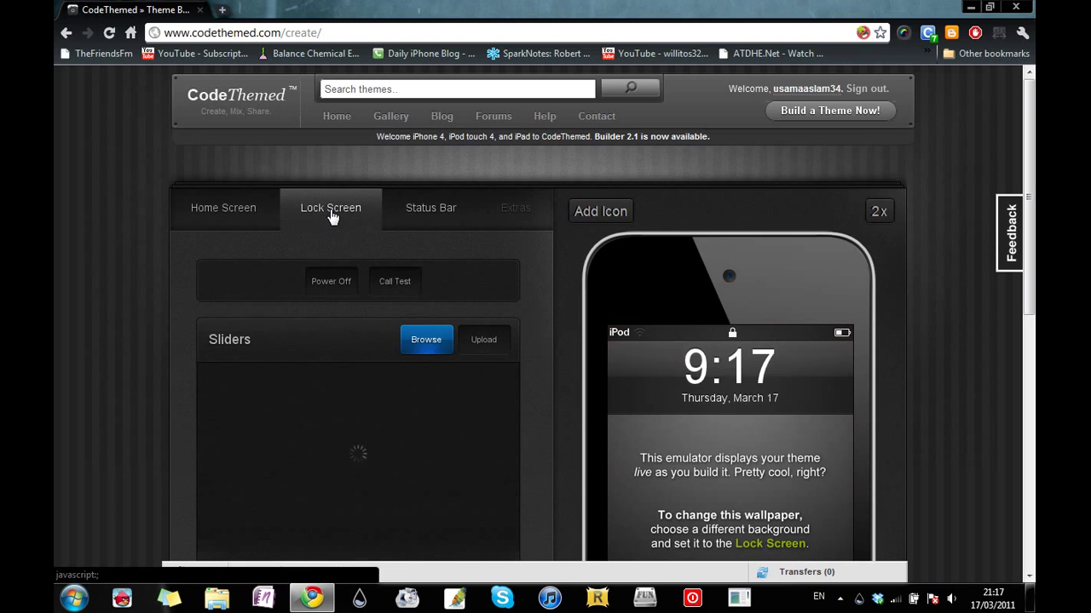
pyautogui.moveTo(1026, 223); pyautogui.dragTo(1025, 273)
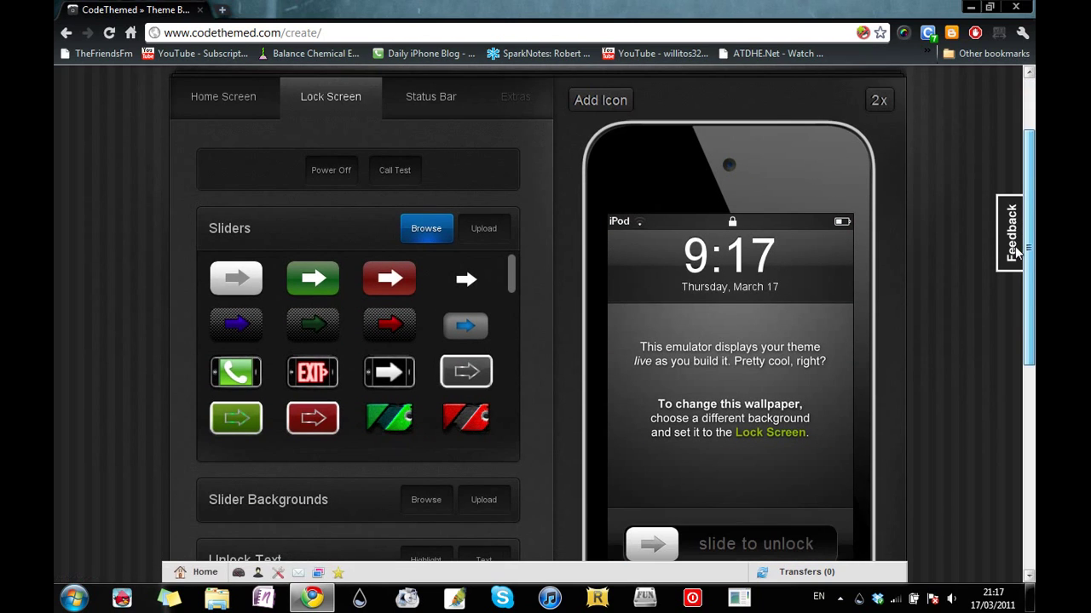
pyautogui.moveTo(514, 279); pyautogui.dragTo(504, 426)
pyautogui.scroll(-3, 505, 379)
pyautogui.scroll(2, 510, 311)
pyautogui.scroll(-1, 511, 298)
pyautogui.scroll(3, 509, 252)
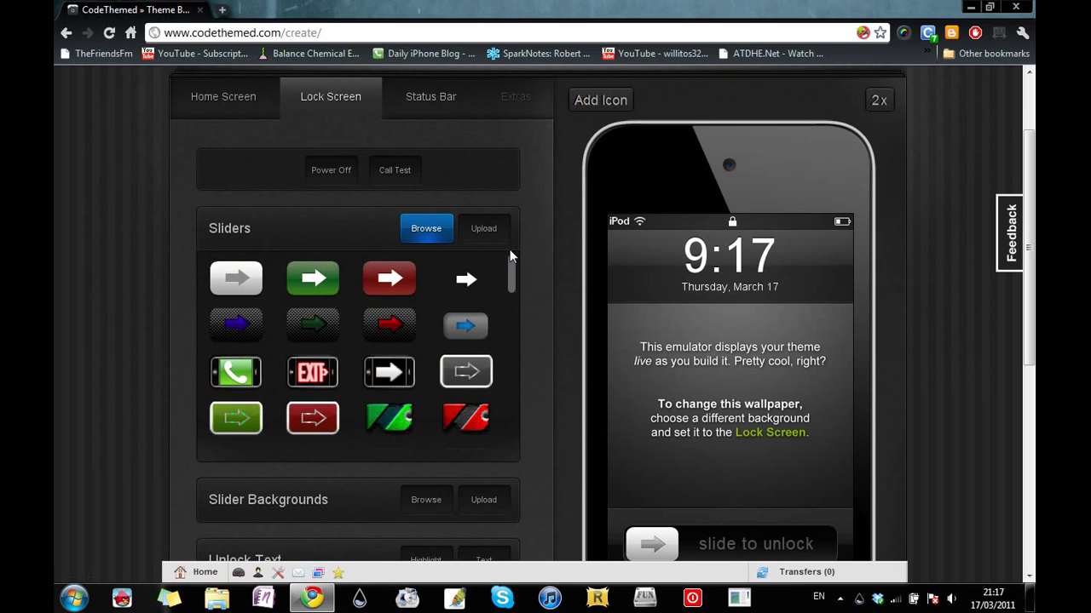
pyautogui.click(405, 325)
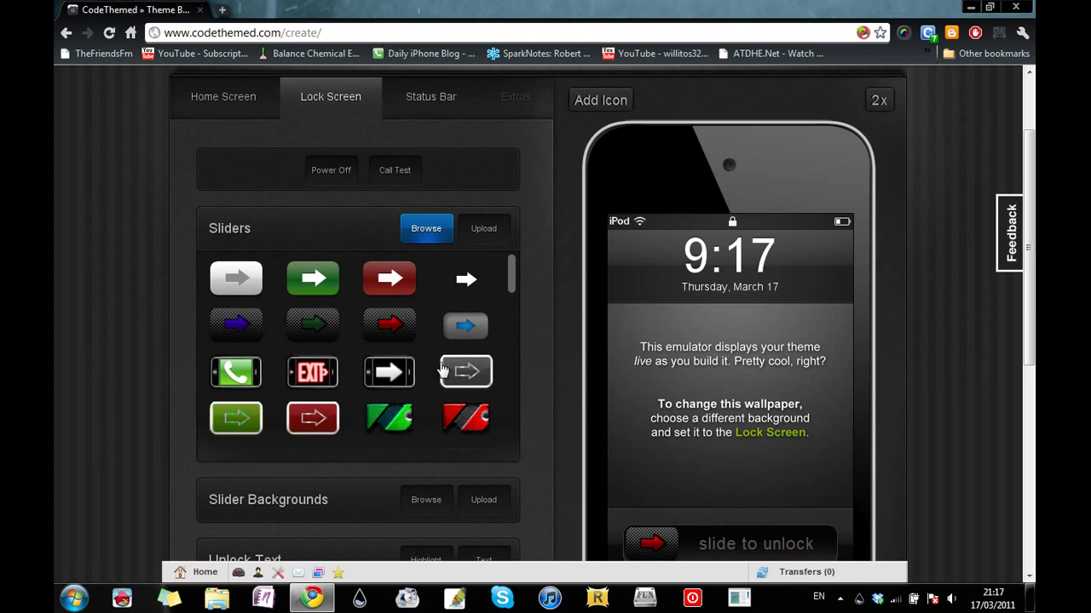
pyautogui.moveTo(655, 544); pyautogui.dragTo(682, 545)
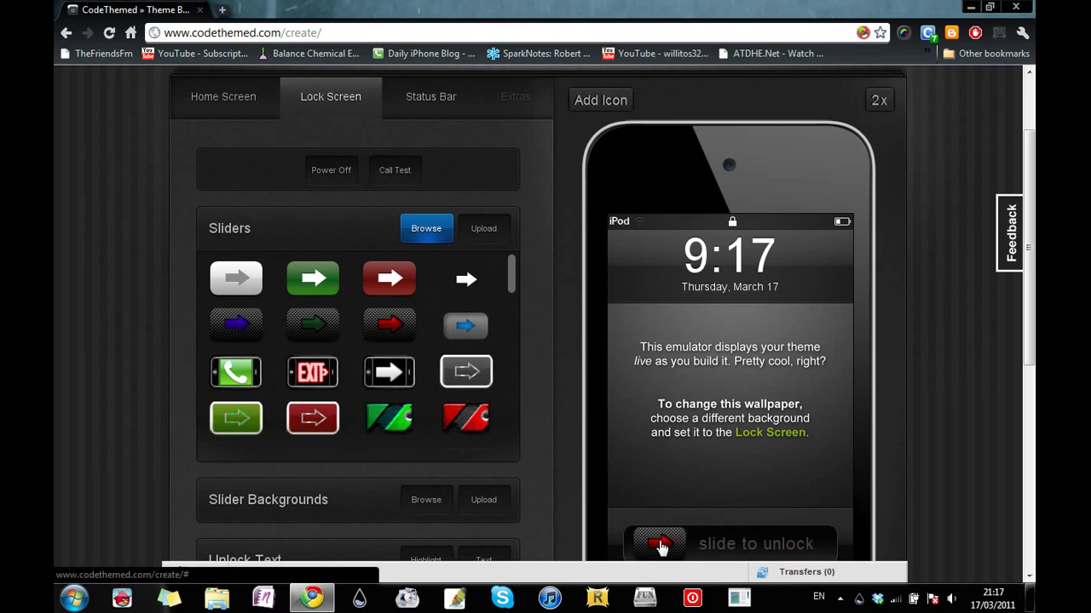
# Set the lock screen's slider background to the last design, a dark track with grey ornaments at both ends
pyautogui.scroll(-2, 717, 307)
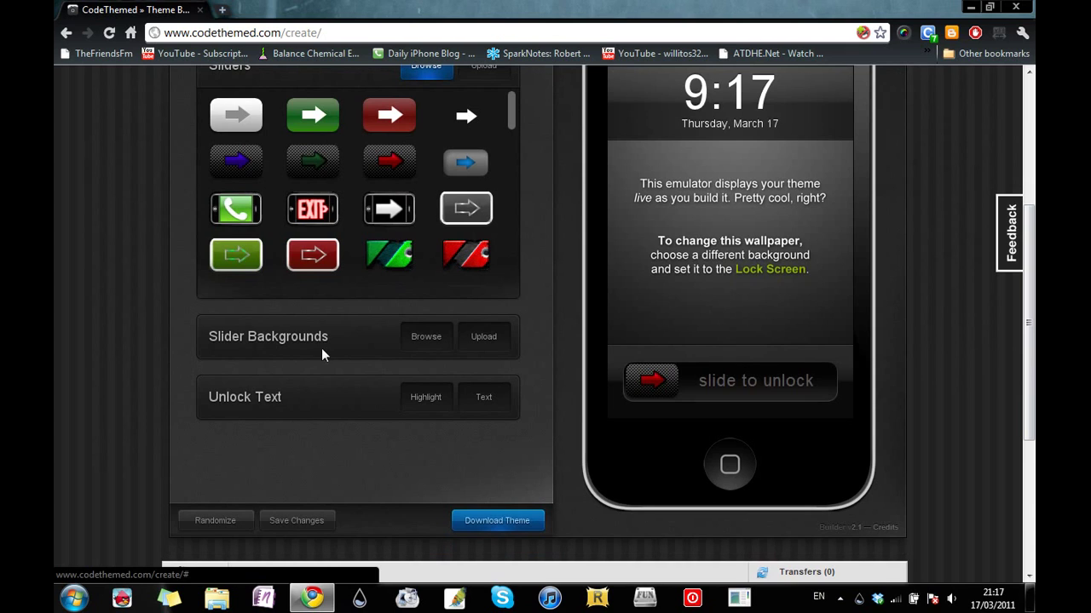
pyautogui.click(424, 340)
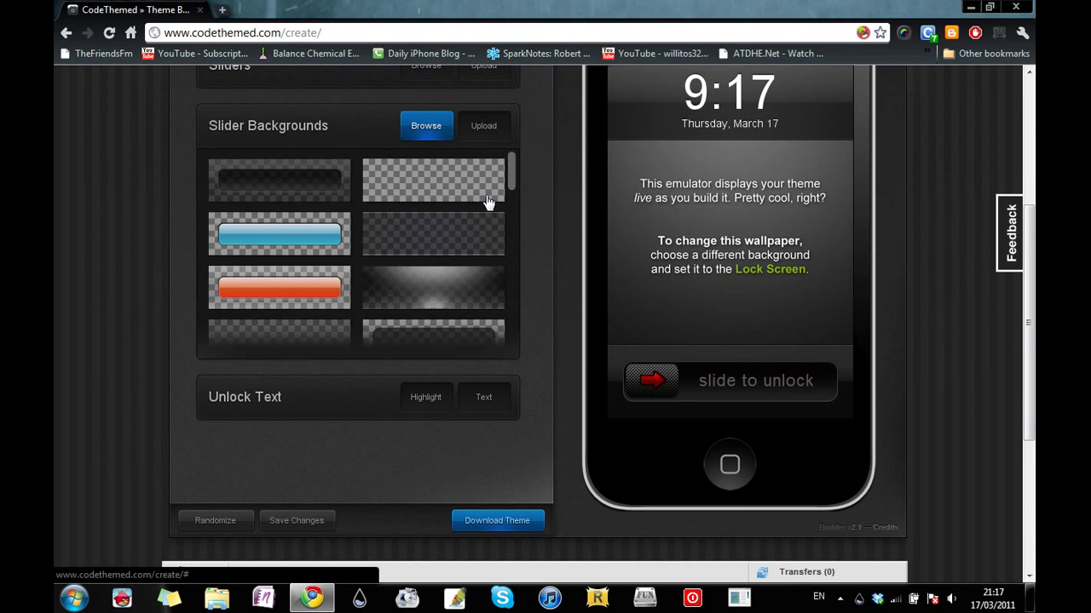
pyautogui.click(428, 185)
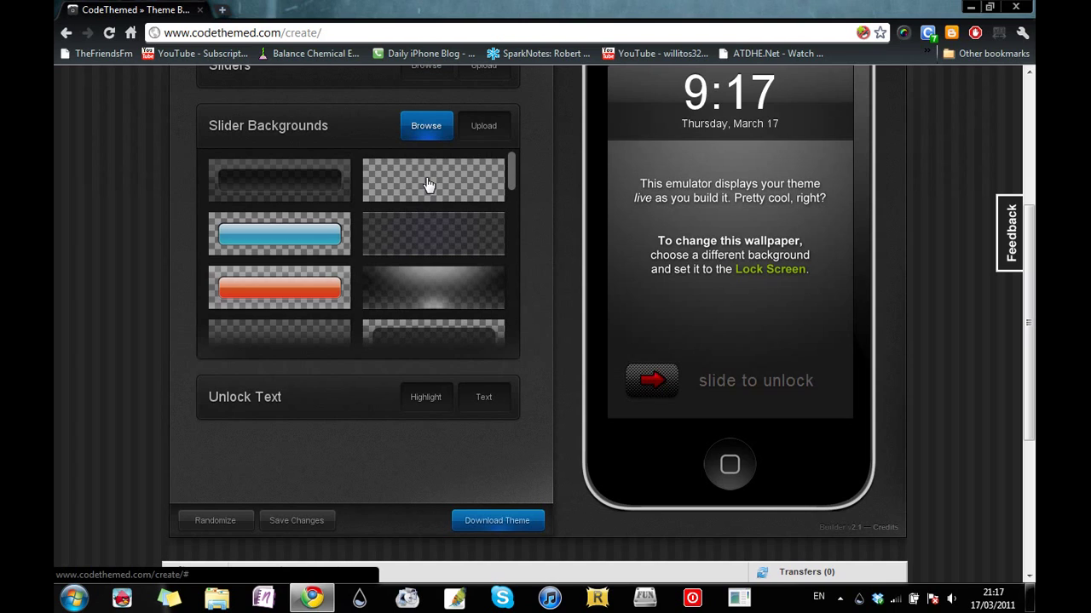
pyautogui.click(281, 251)
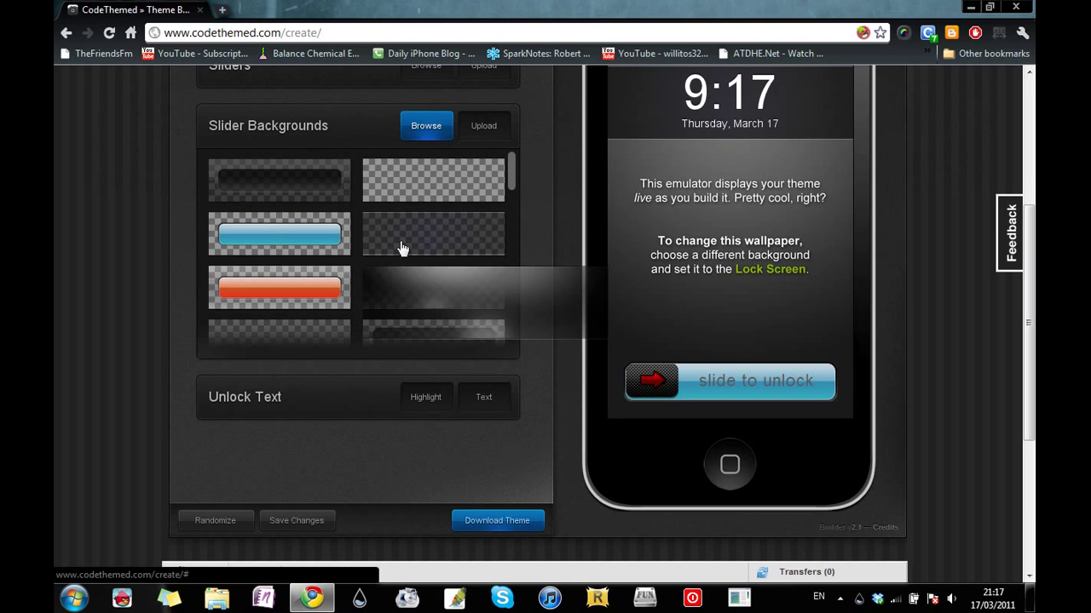
pyautogui.click(263, 183)
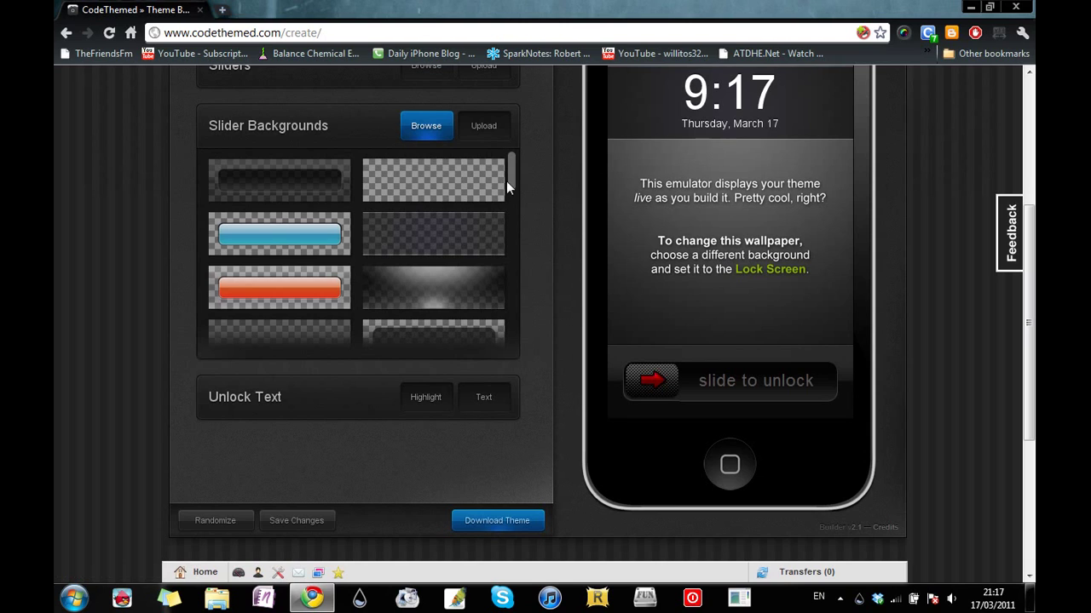
pyautogui.moveTo(509, 189); pyautogui.dragTo(511, 353)
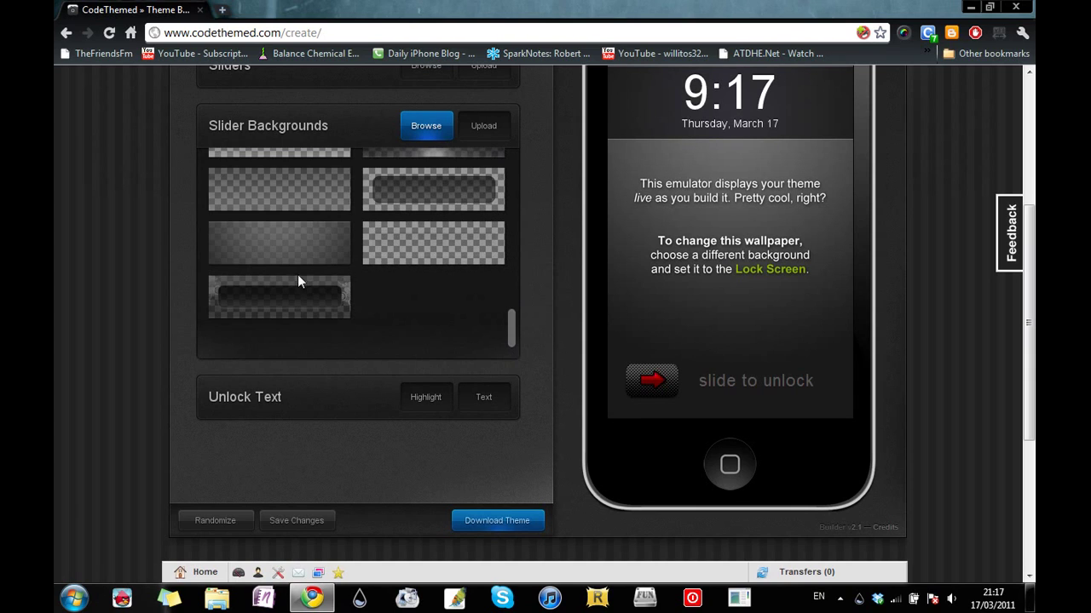
pyautogui.click(341, 293)
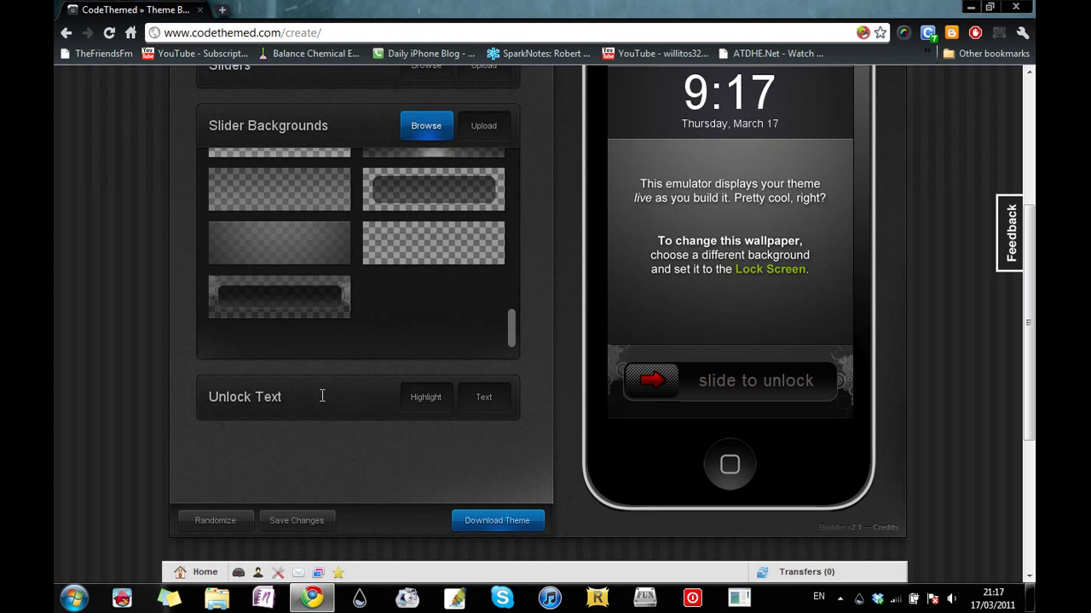
# Change the lock screen's "slide to unlock" text to "LET'S go !!!!"
pyautogui.click(416, 398)
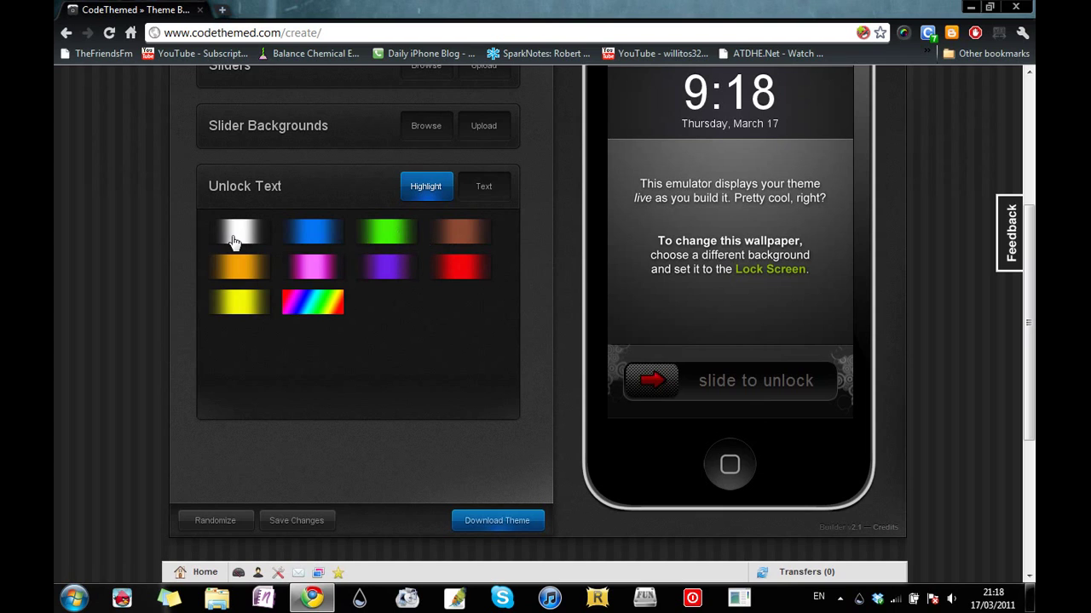
pyautogui.click(487, 198)
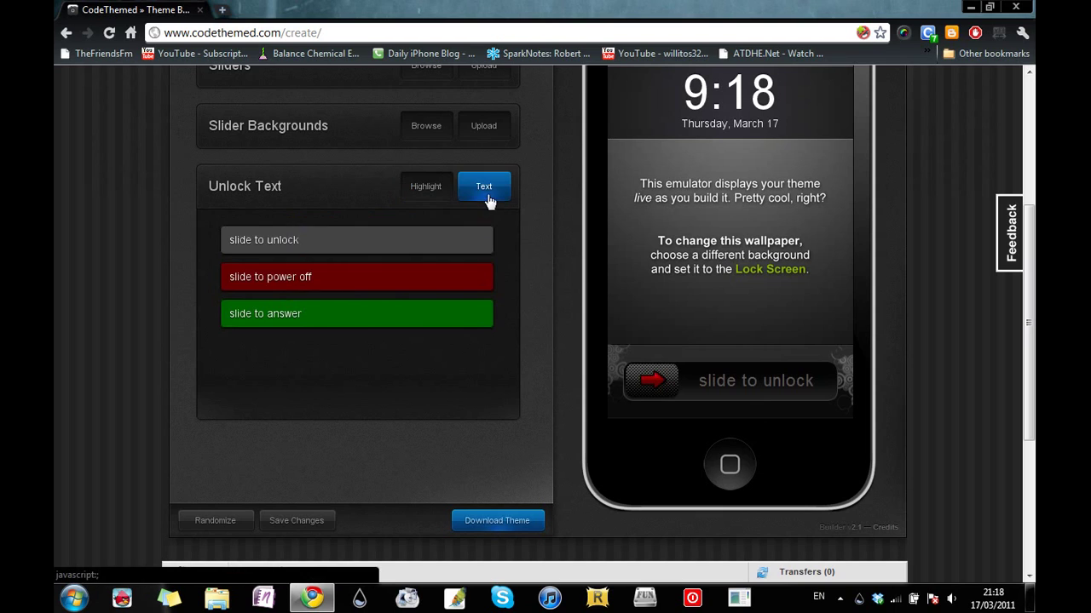
pyautogui.click(372, 237)
pyautogui.press('BackSpace')
pyautogui.press('BackSpace')
pyautogui.press('BackSpace')
pyautogui.press('BackSpace')
pyautogui.press('BackSpace')
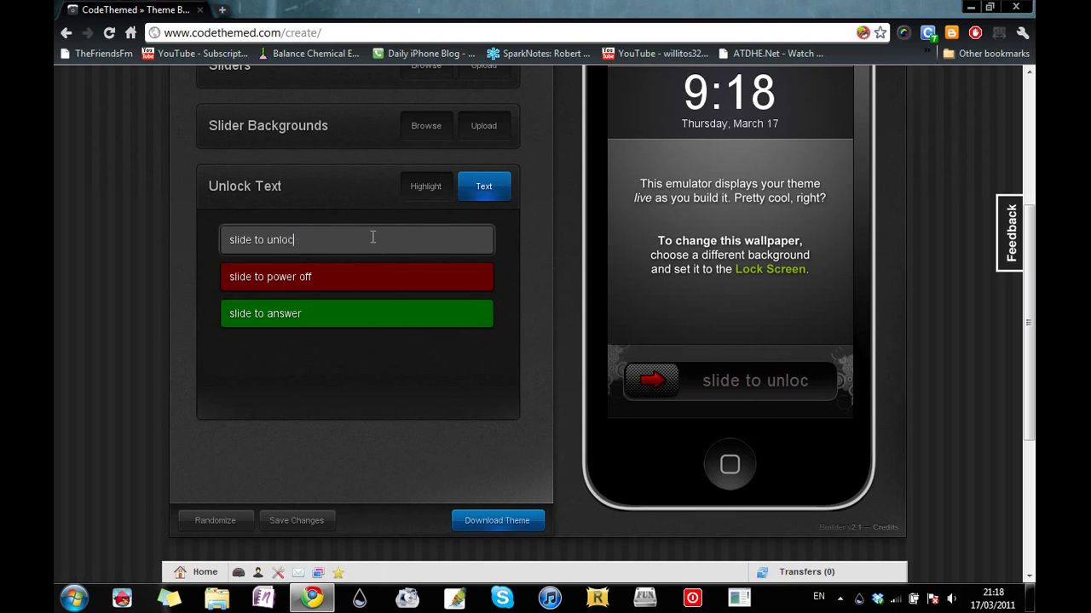
pyautogui.press('BackSpace')
pyautogui.press('BackSpace')
pyautogui.press('BackSpace')
pyautogui.press('BackSpace')
pyautogui.press('BackSpace')
pyautogui.press('BackSpace')
pyautogui.press('BackSpace')
pyautogui.press('BackSpace')
pyautogui.press('BackSpace')
pyautogui.press('BackSpace')
pyautogui.press('BackSpace')
pyautogui.write('LE')
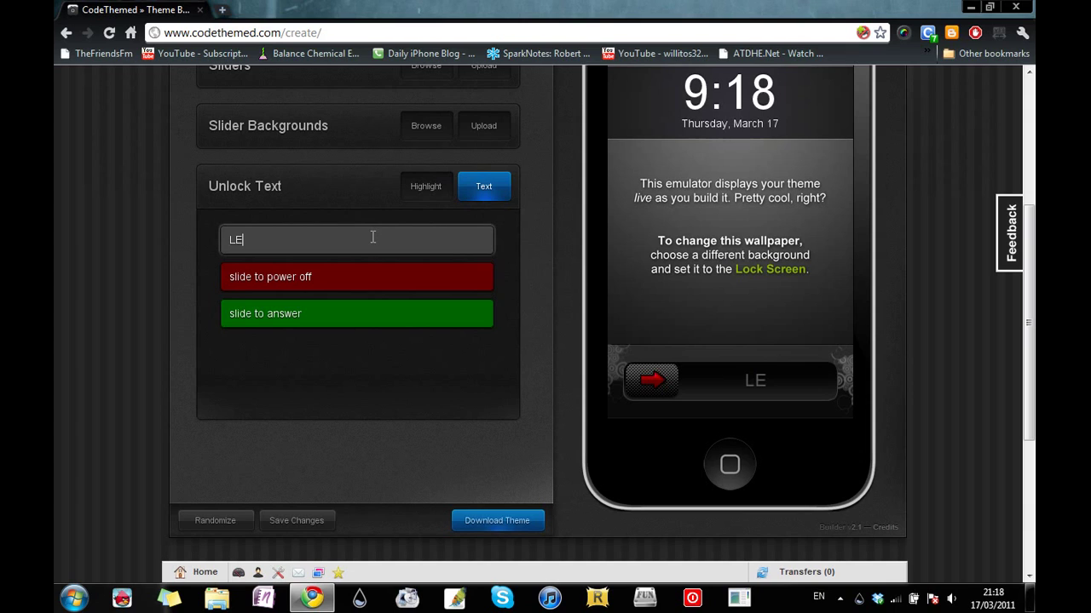
pyautogui.write("T'S go !!!!")
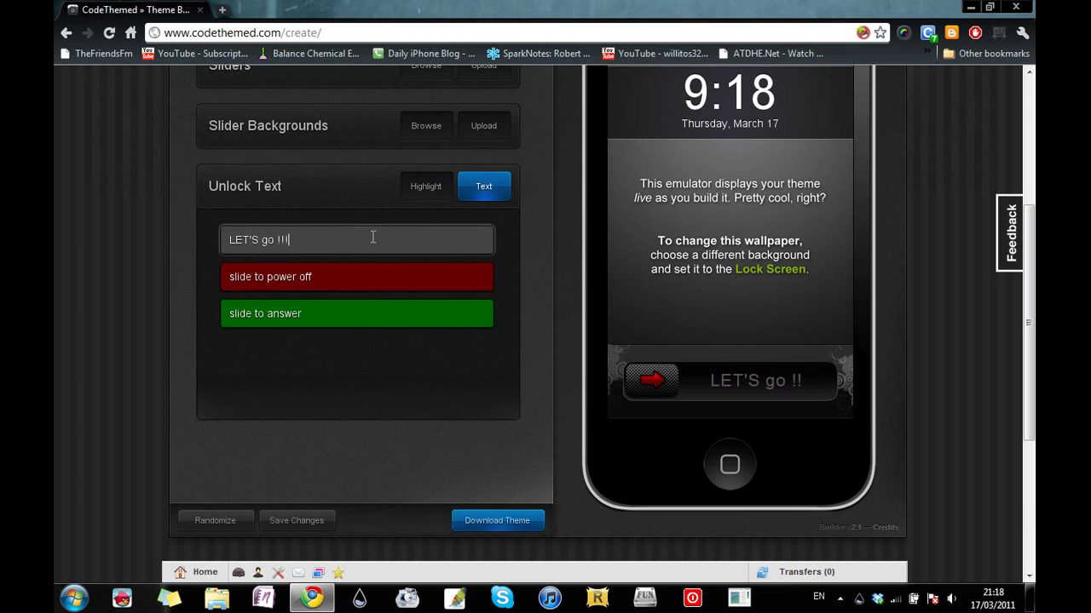
# Change the "slide to power off" text to "BYE :(" and the "slide to answer" text to "hi !"
pyautogui.click(342, 280)
pyautogui.hotkey('ctrl', 'a')
pyautogui.press('BackSpace')
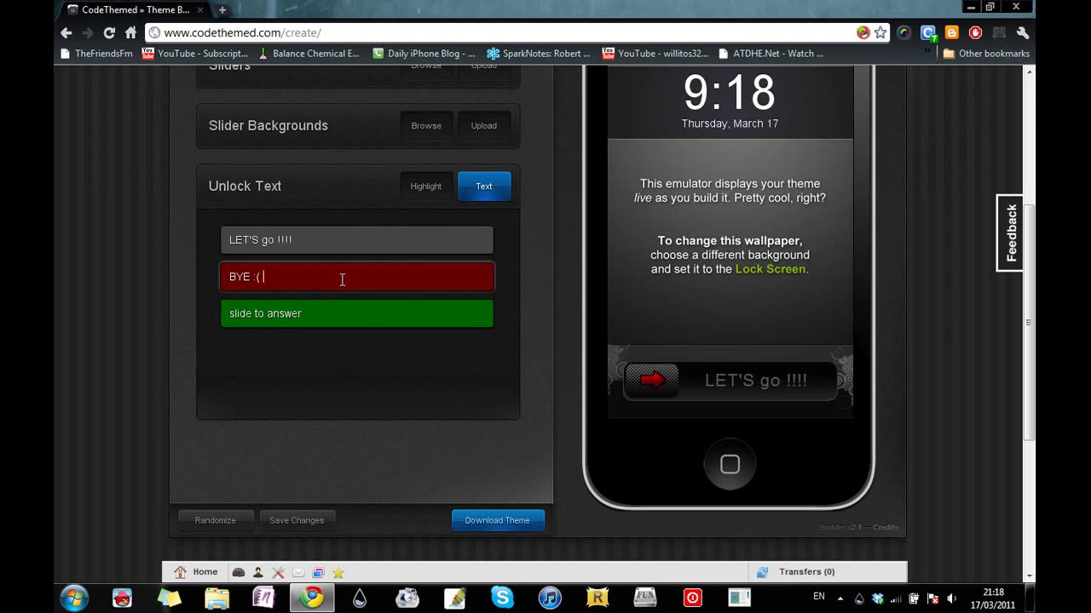
pyautogui.click(347, 315)
pyautogui.hotkey('ctrl', 'a')
pyautogui.press('BackSpace')
pyautogui.hotkey('ctrl', 's')
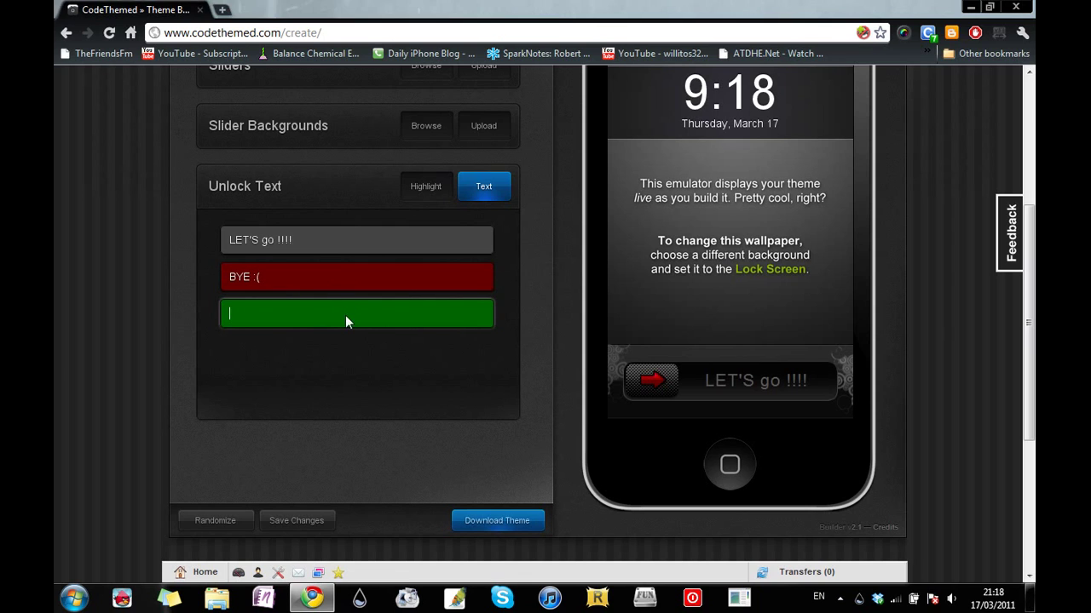
pyautogui.click(520, 343)
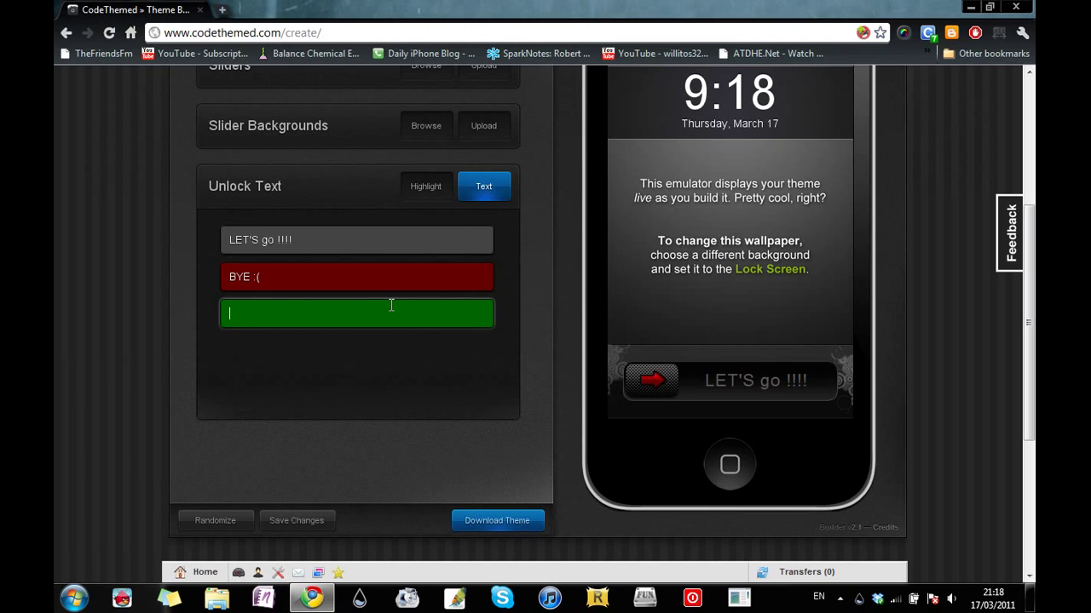
pyautogui.click(455, 392)
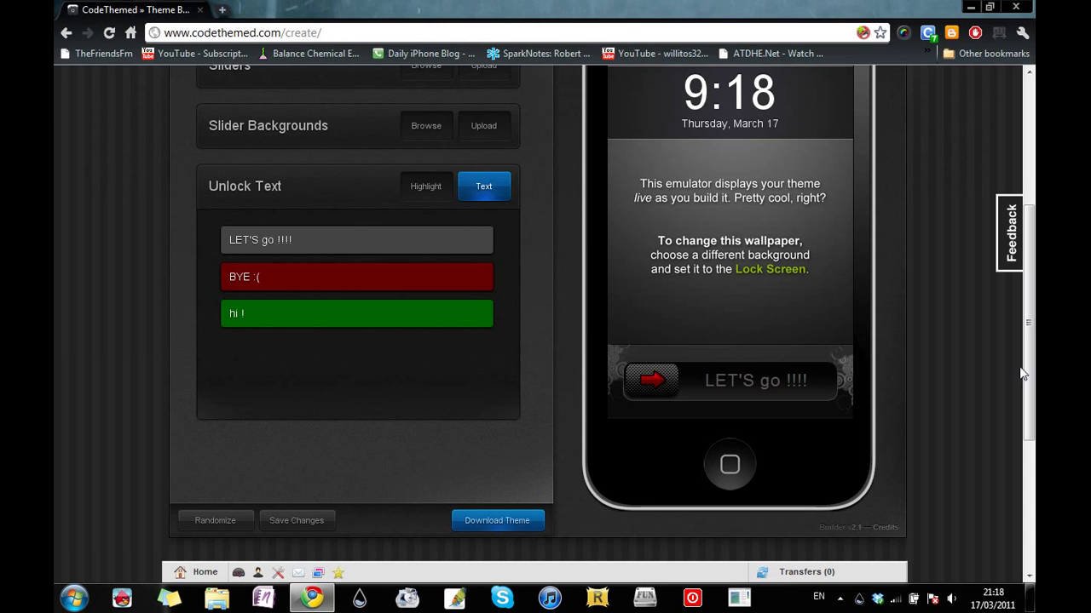
pyautogui.moveTo(1023, 373); pyautogui.dragTo(1034, 253)
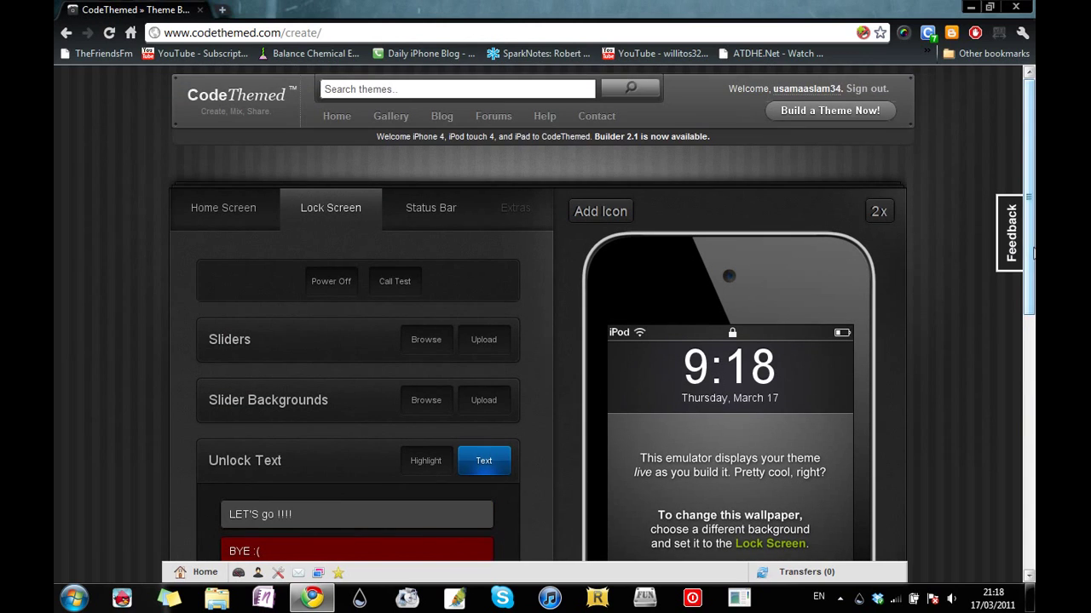
pyautogui.scroll(-2, 366, 239)
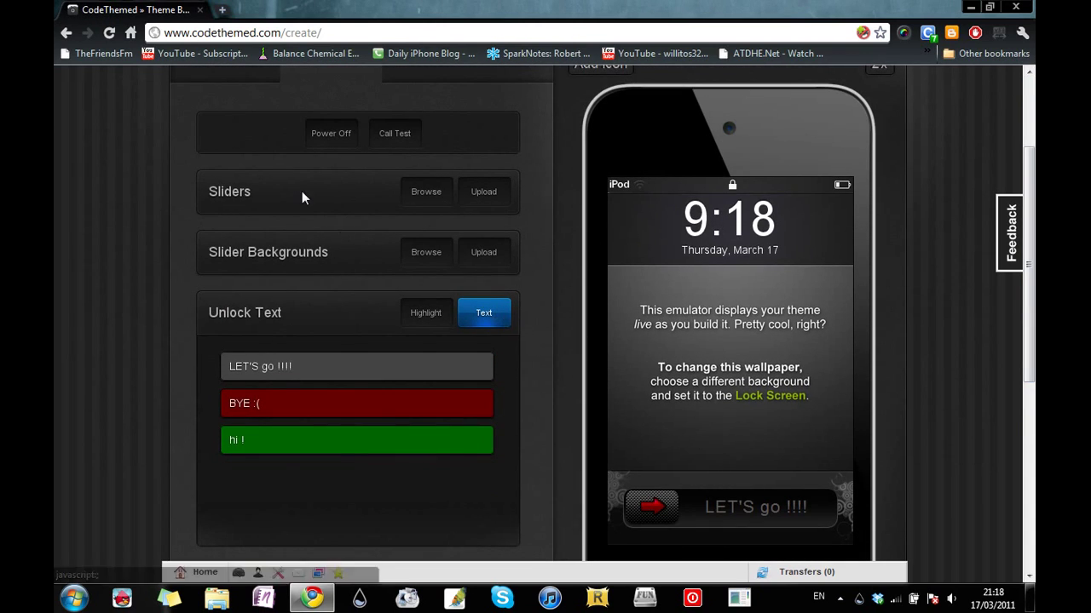
pyautogui.click(427, 191)
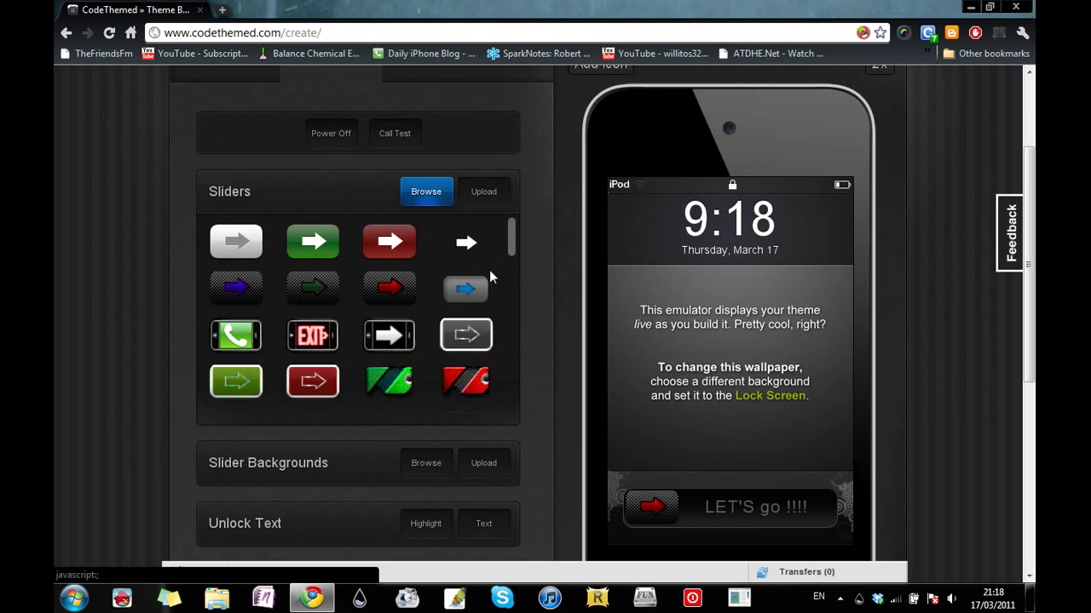
pyautogui.scroll(-2, 318, 339)
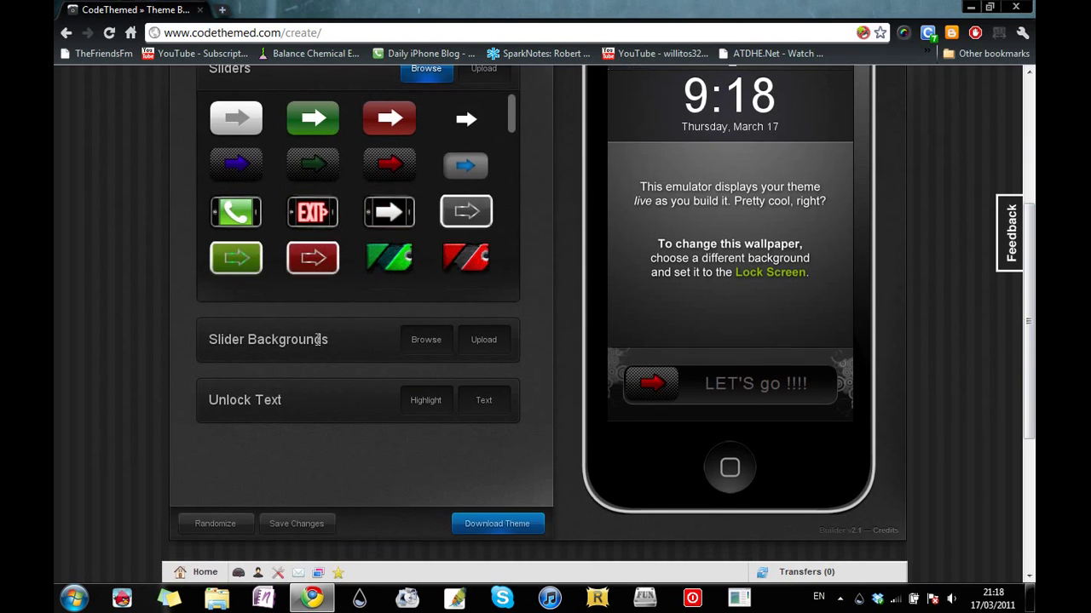
pyautogui.click(417, 344)
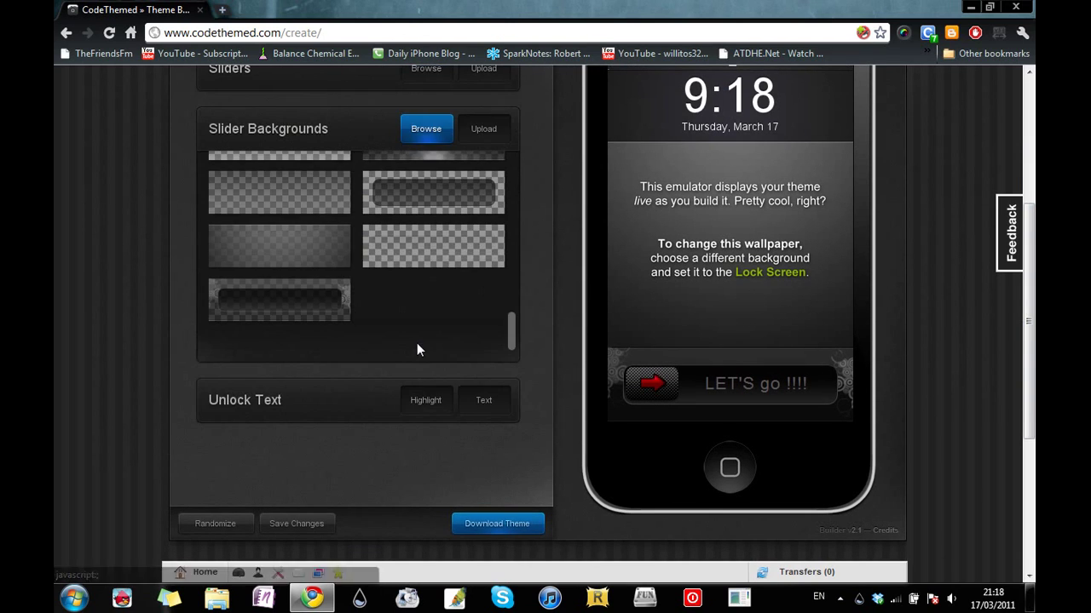
pyautogui.moveTo(1029, 365); pyautogui.dragTo(1029, 237)
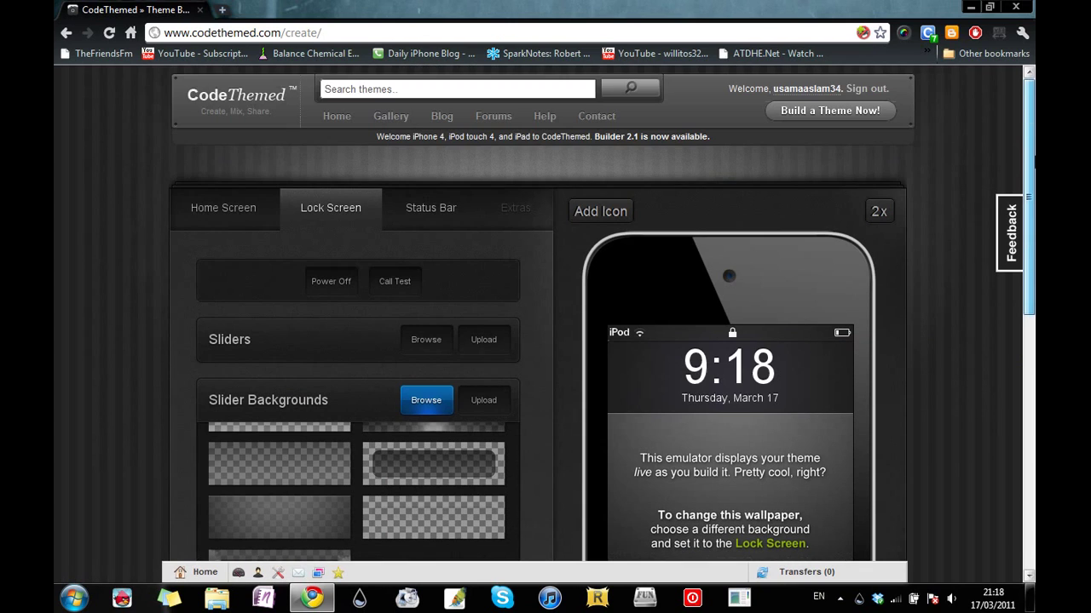
# Set the status bar background to the dark, nearly black design listed just above the light grey one
pyautogui.click(415, 213)
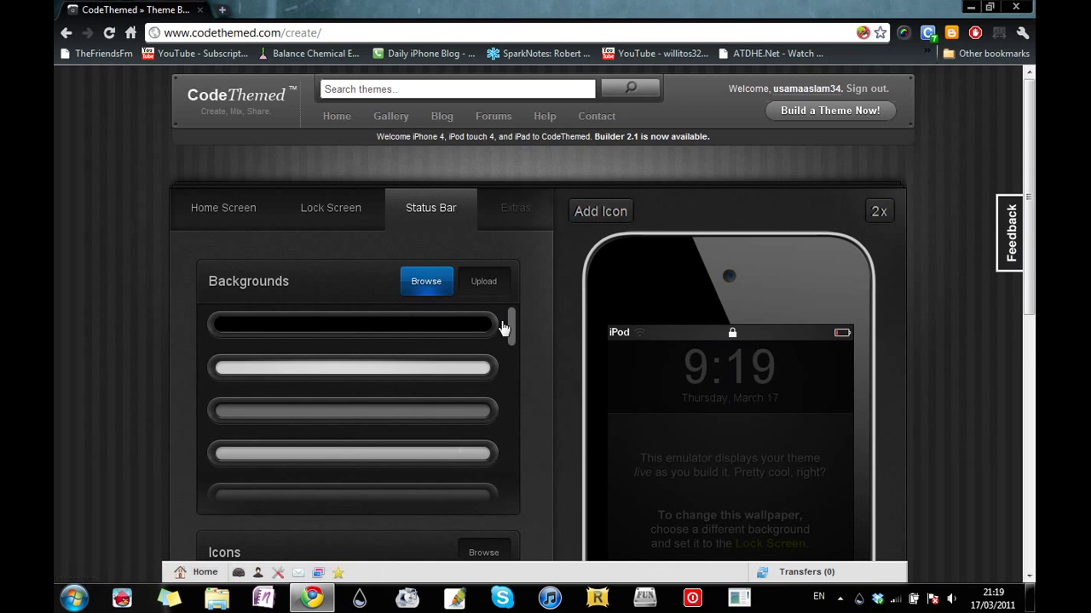
pyautogui.moveTo(514, 327); pyautogui.dragTo(512, 481)
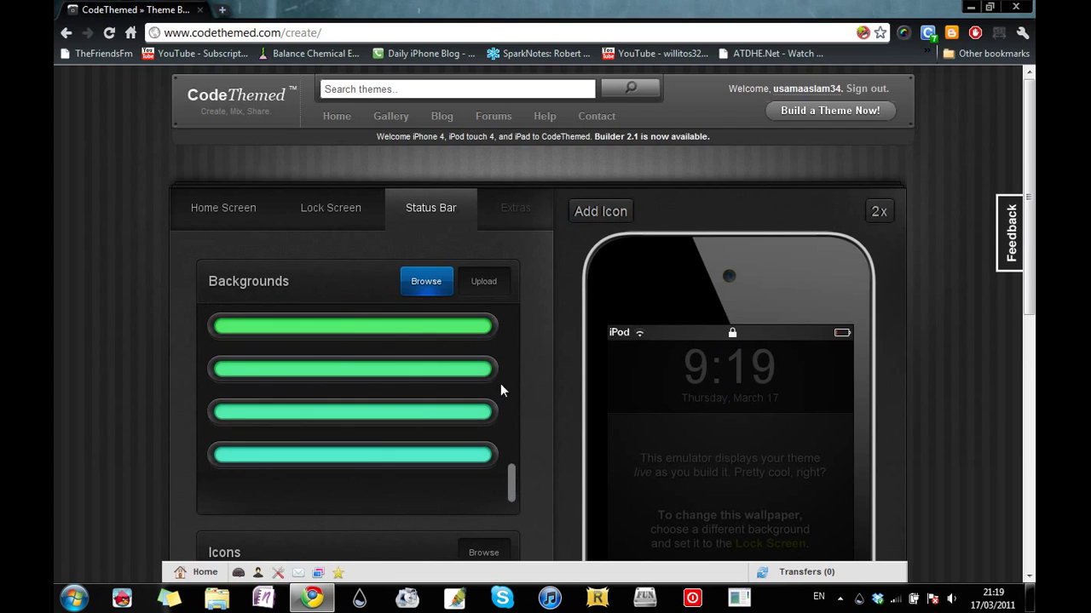
pyautogui.click(405, 460)
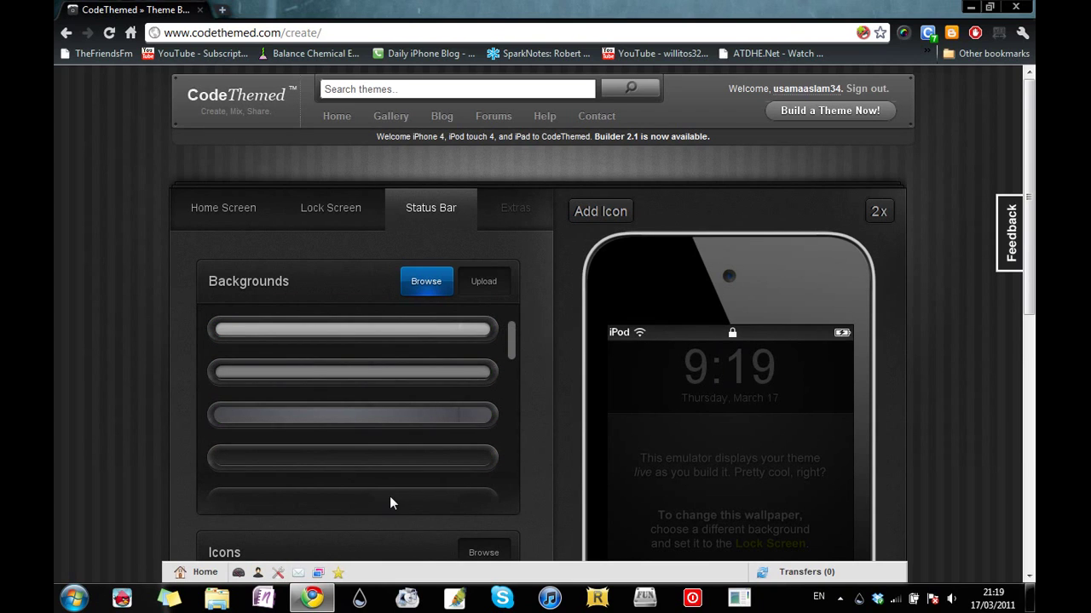
pyautogui.moveTo(511, 348); pyautogui.dragTo(512, 364)
pyautogui.scroll(-1, 364, 355)
pyautogui.click(371, 341)
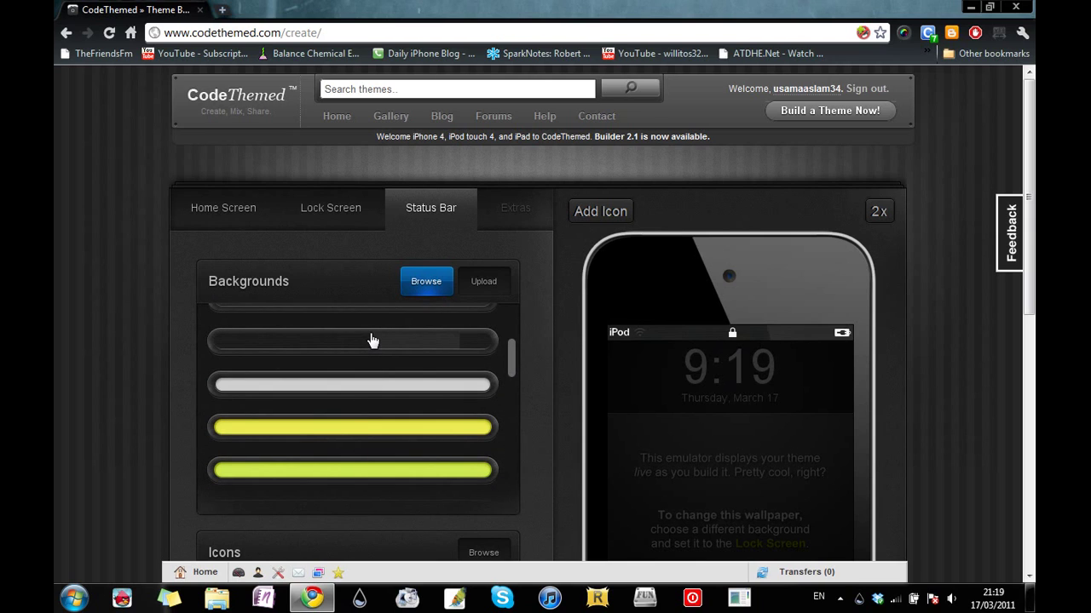
pyautogui.doubleClick(377, 340)
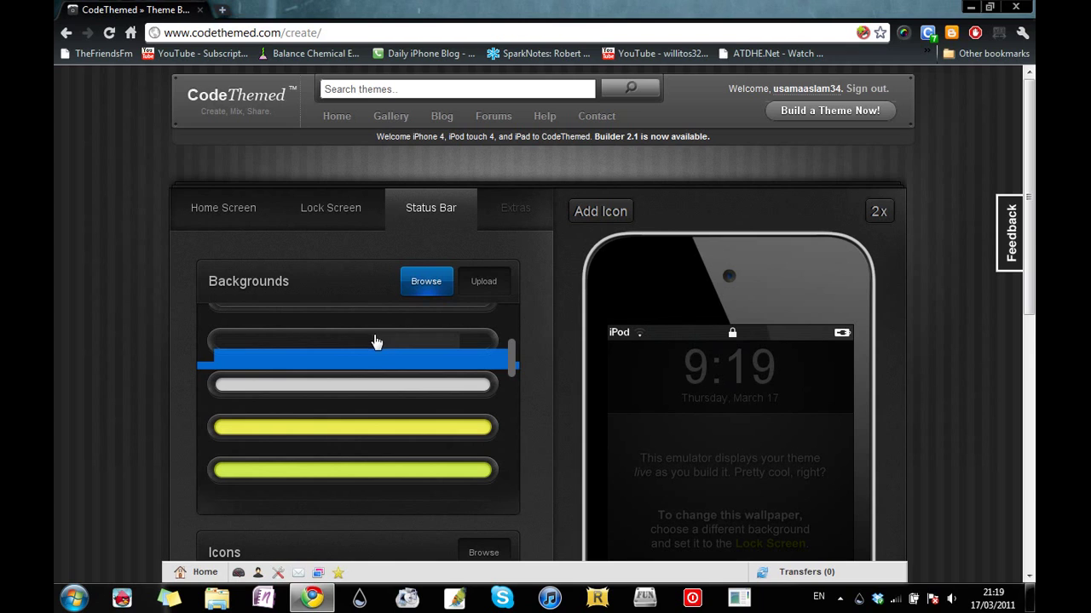
pyautogui.click(217, 351)
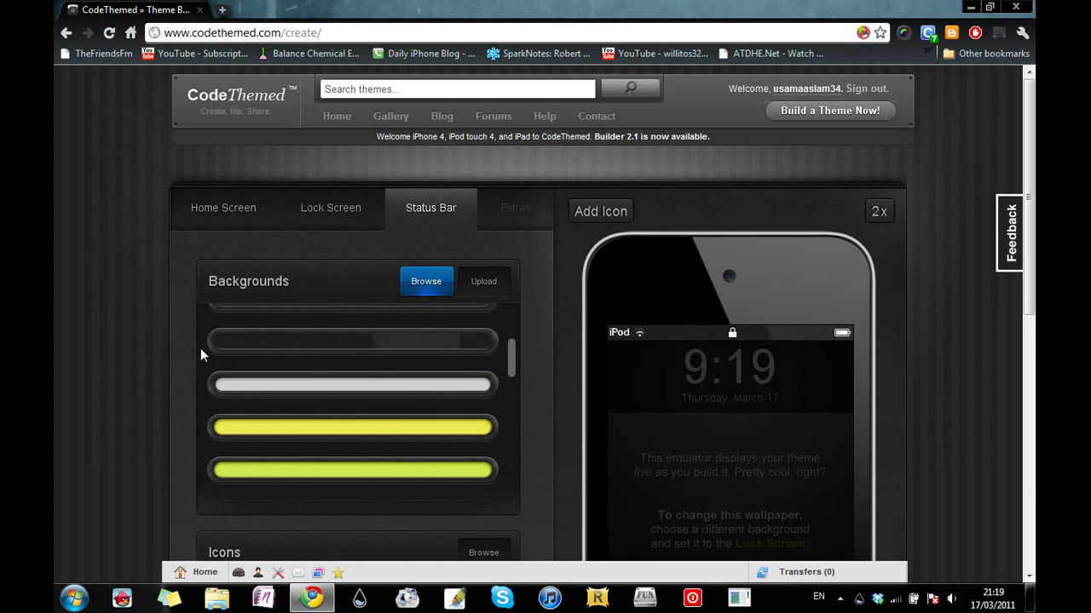
# Set the uploaded cartoon app-characters collage as the lock screen background and check it in the lock screen preview
pyautogui.click(225, 213)
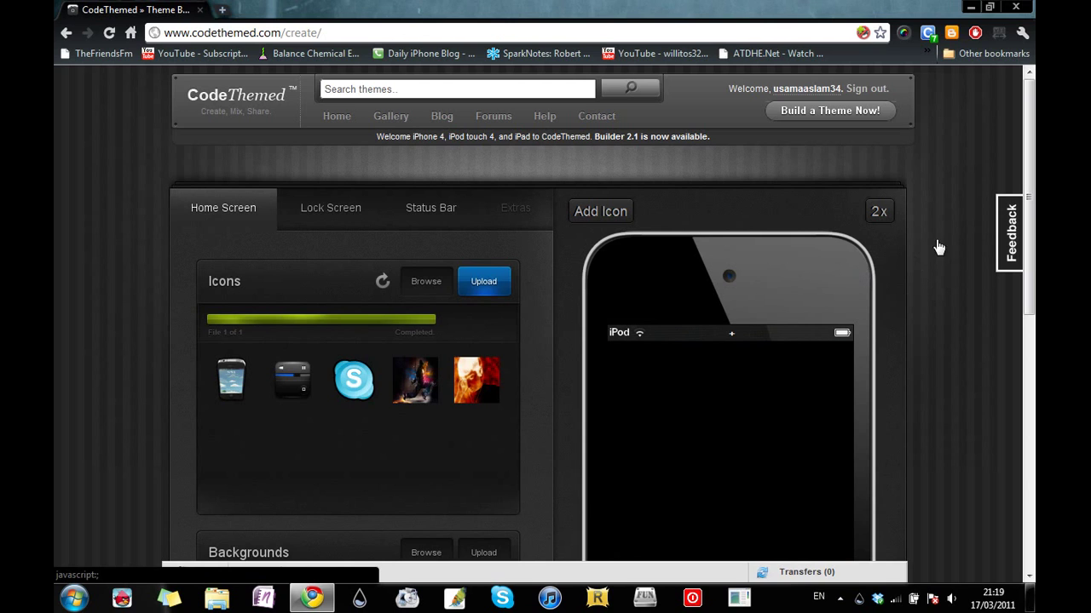
pyautogui.scroll(-1, 492, 428)
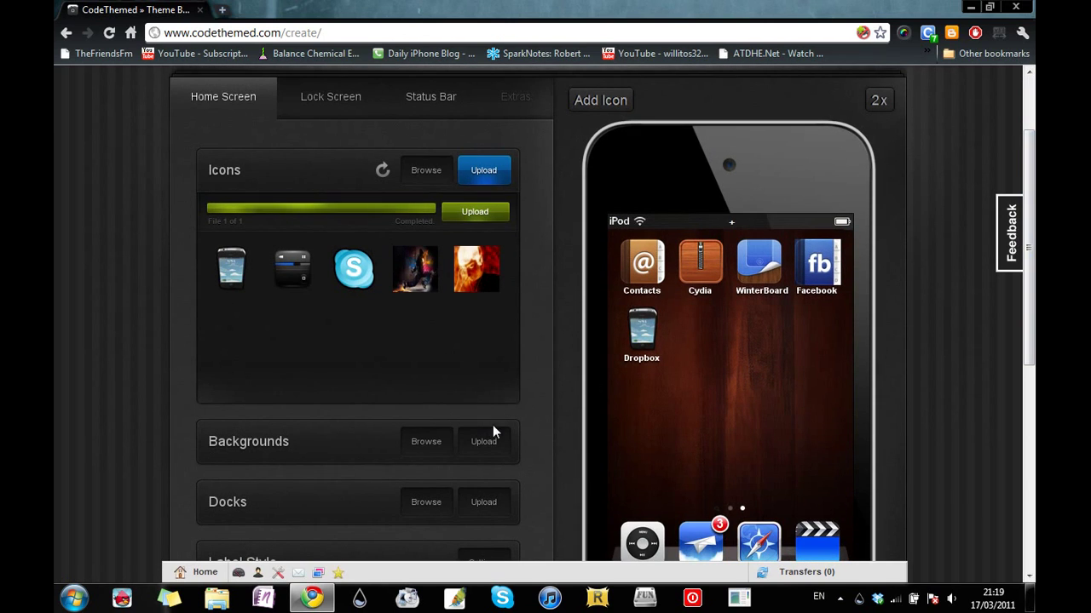
pyautogui.click(426, 442)
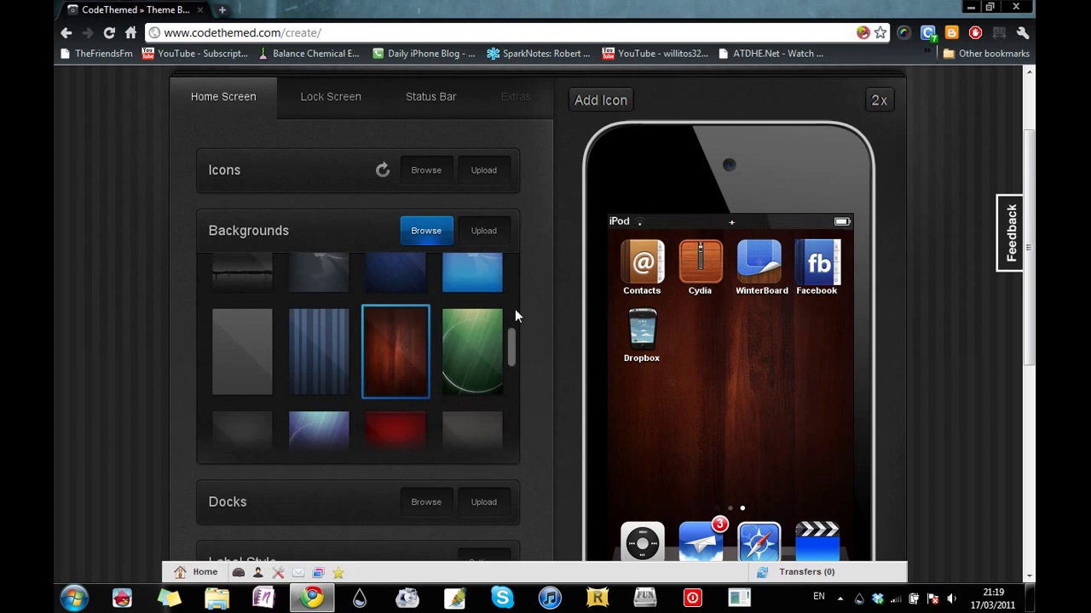
pyautogui.click(483, 237)
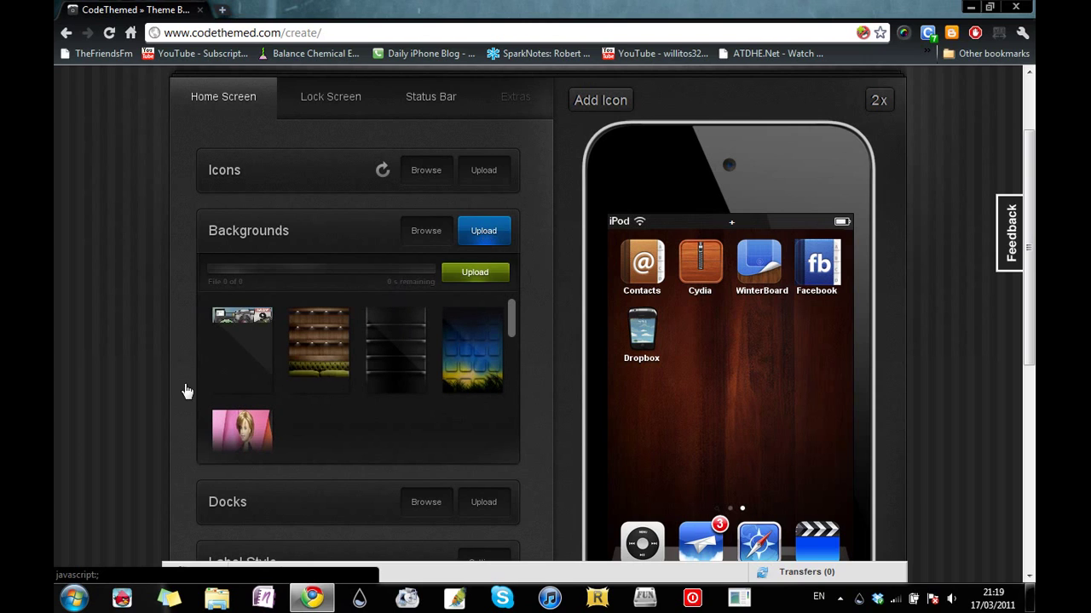
pyautogui.moveTo(249, 350)
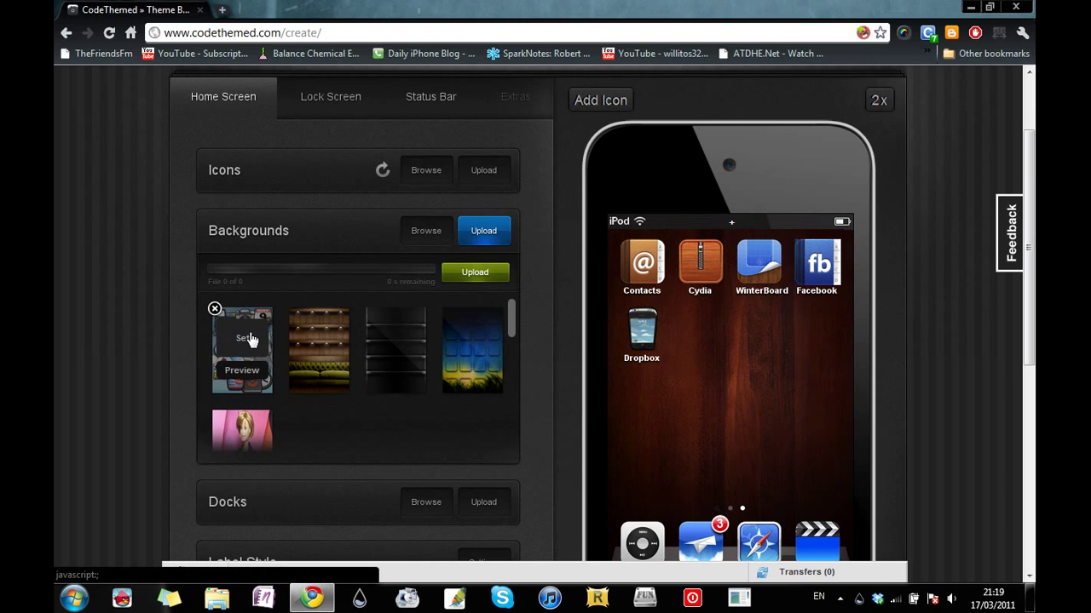
pyautogui.click(250, 339)
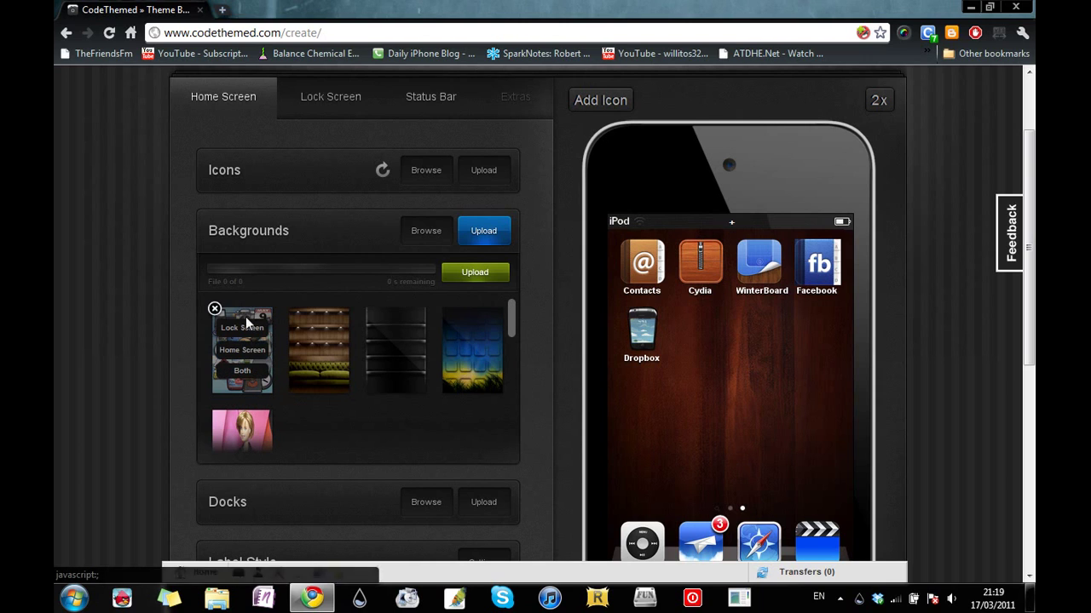
pyautogui.click(245, 327)
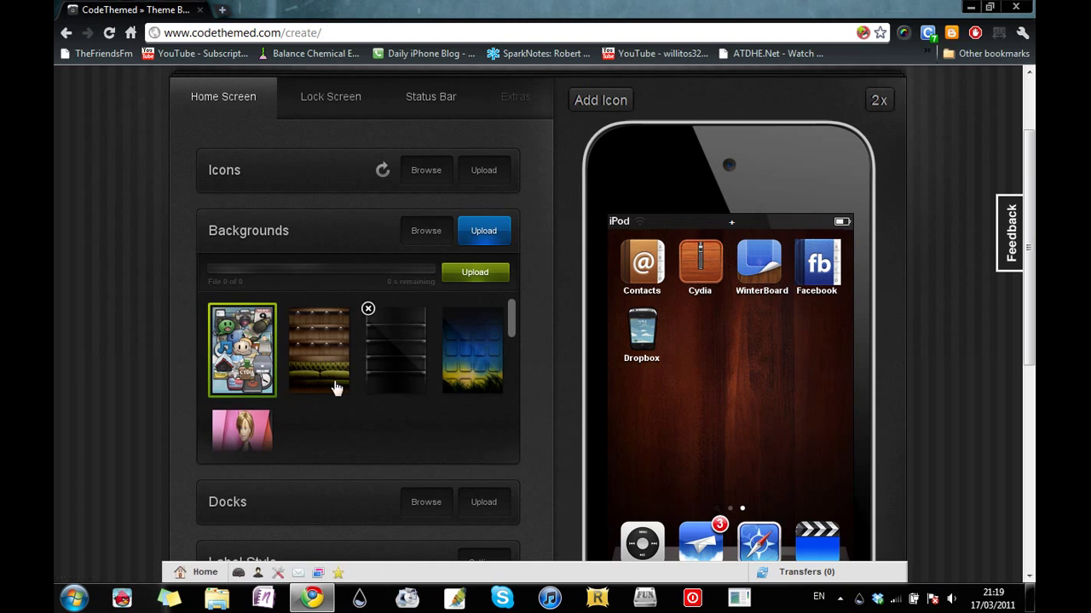
pyautogui.click(334, 96)
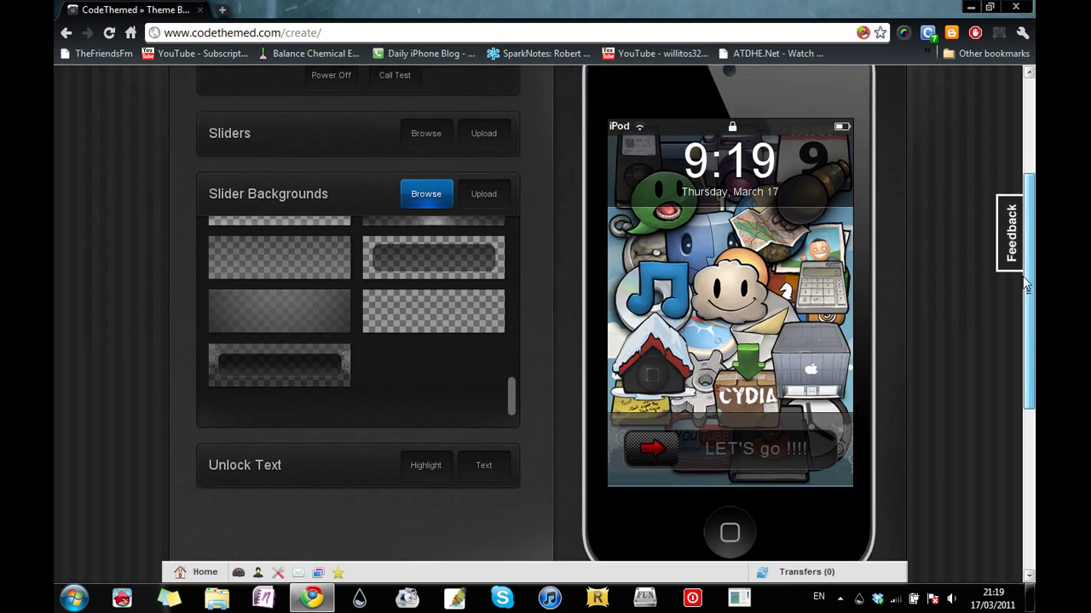
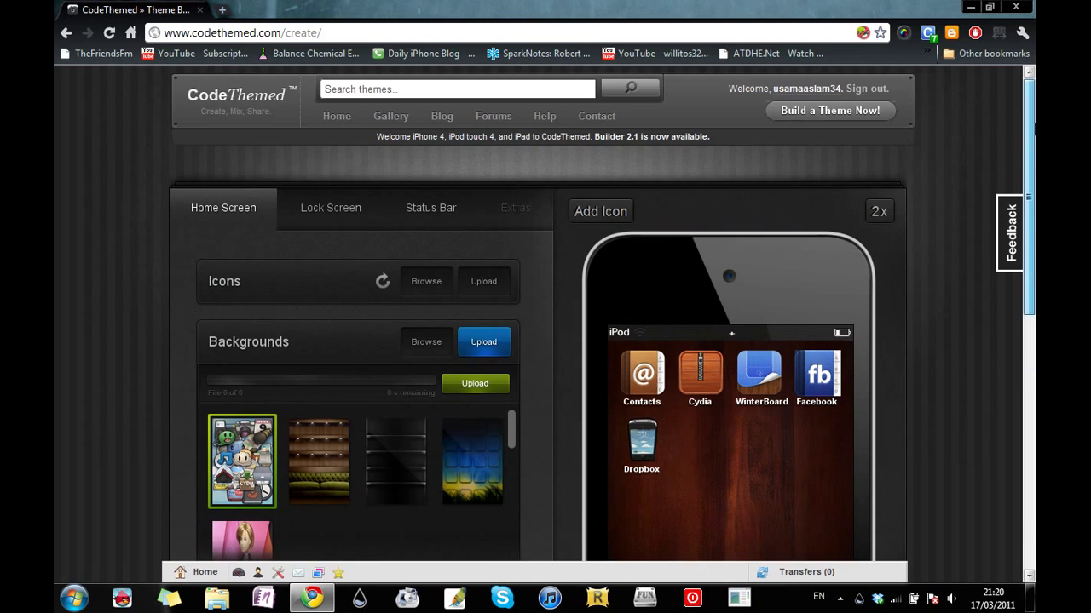
# Start saving the theme and name it with the creator's first name followed by "wooden theme"
pyautogui.scroll(-8, 455, 339)
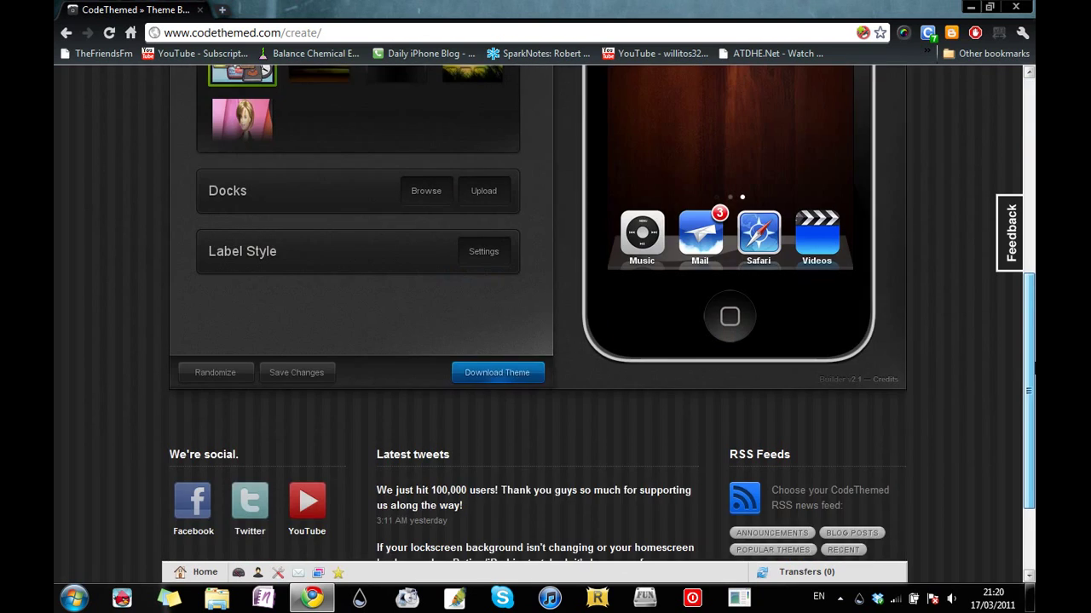
pyautogui.click(304, 355)
pyautogui.write('Usama wooden theme')
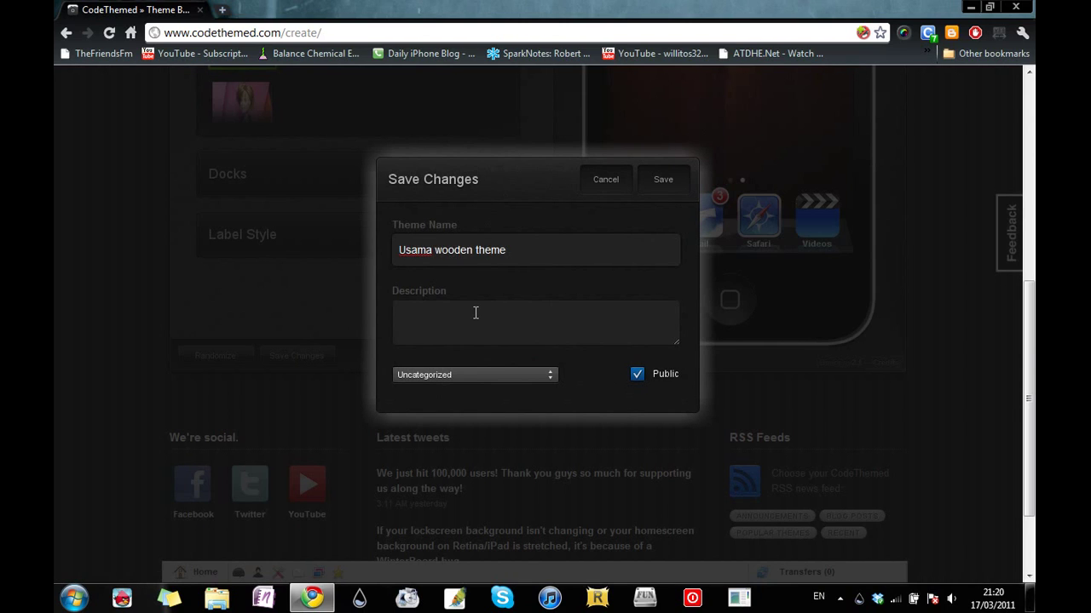
# Enter the theme description "this is a theme for video test (youtube)" and begin a second line for the YouTube address
pyautogui.click(475, 312)
pyautogui.write('this is')
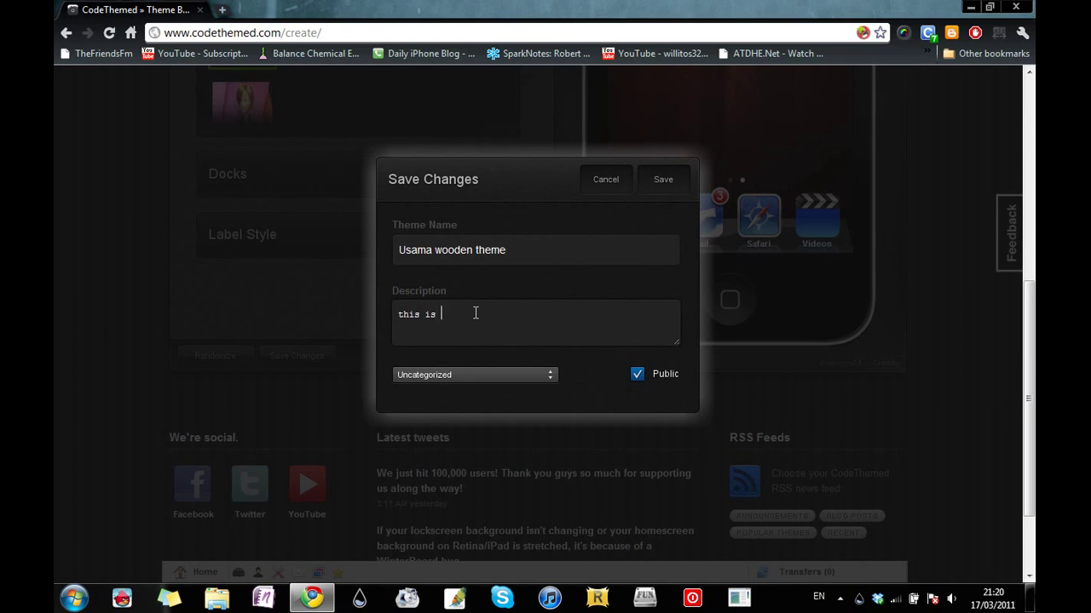
pyautogui.write(' a theme for video test (t')
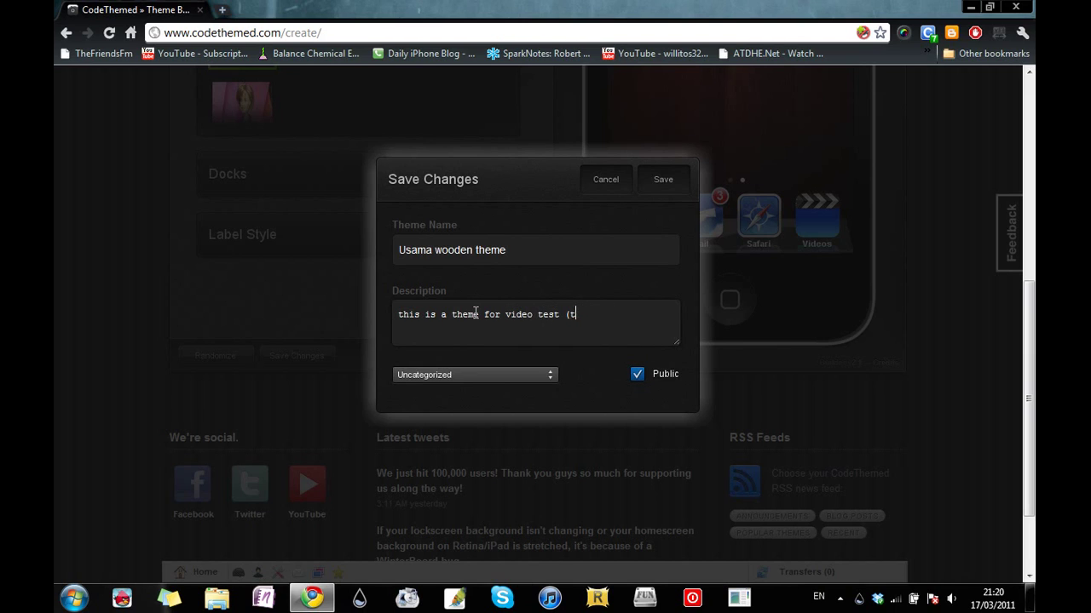
pyautogui.write('ourubwyoutu')
pyautogui.write('usama')
pyautogui.write('yout')
pyautogui.click(475, 314)
pyautogui.write('e')
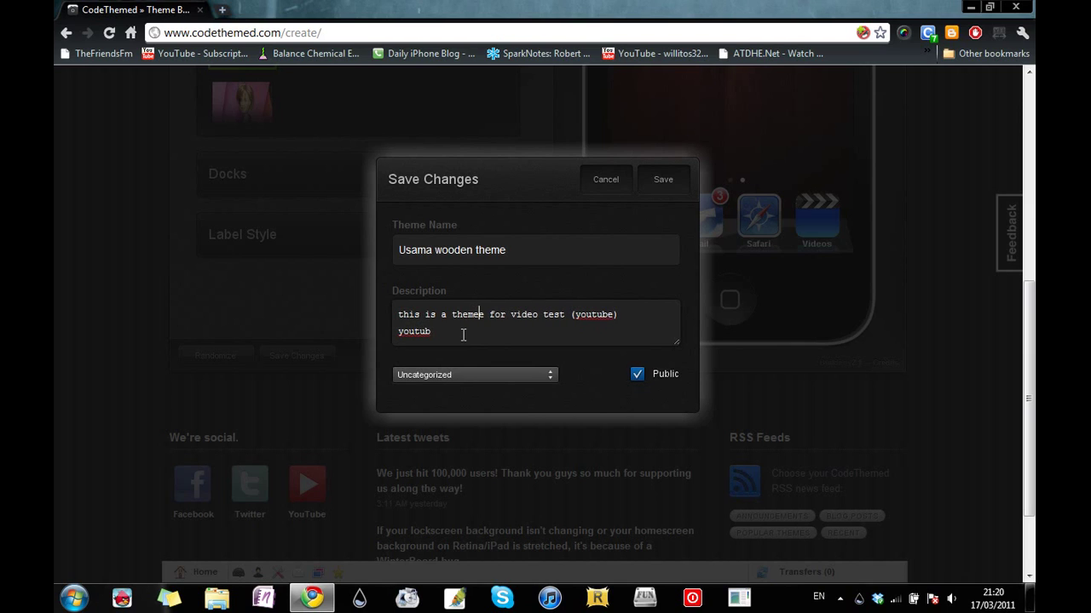
pyautogui.click(480, 322)
pyautogui.press('BackSpace')
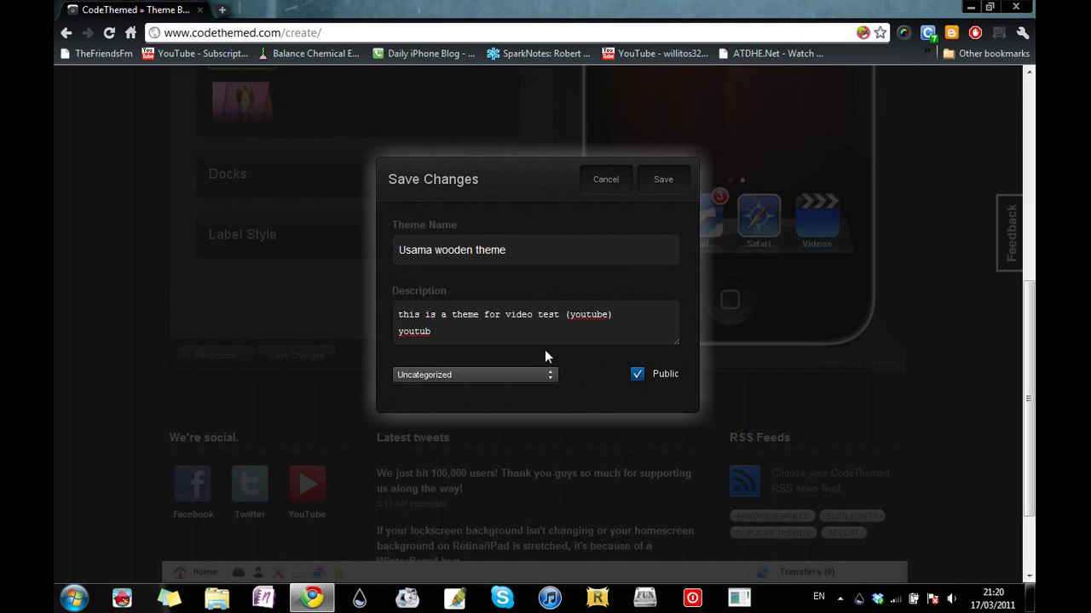
# Complete the description's second line with the creator's YouTube channel address and save the theme as public and uncategorized
pyautogui.click(473, 341)
pyautogui.write('e,con')
pyautogui.press('BackSpace')
pyautogui.press('BackSpace')
pyautogui.press('BackSpace')
pyautogui.press('BackSpace')
pyautogui.write('be.com/usamaaslam')
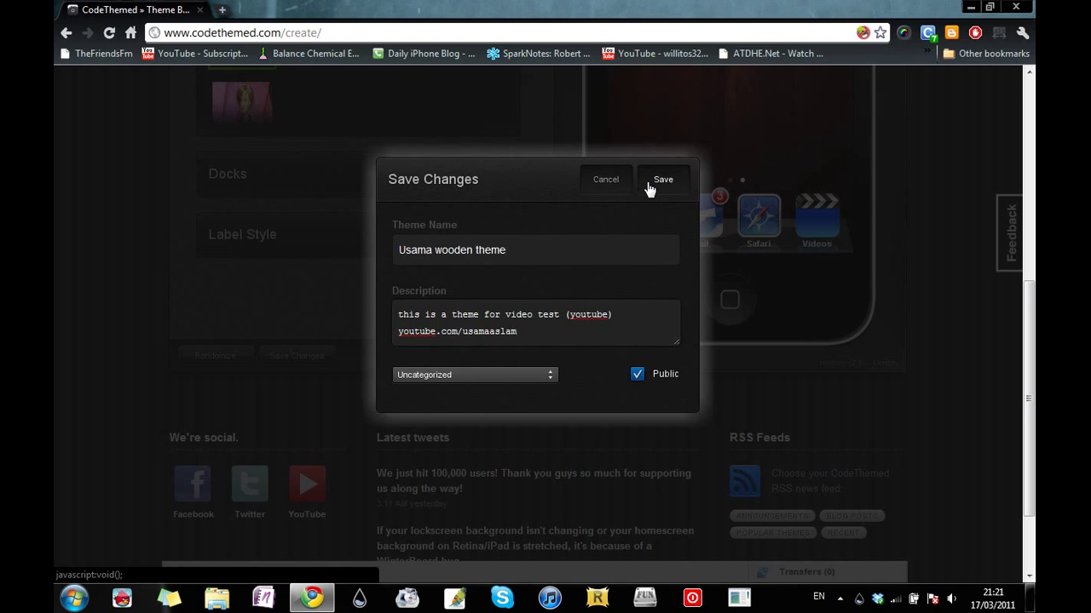
pyautogui.click(649, 188)
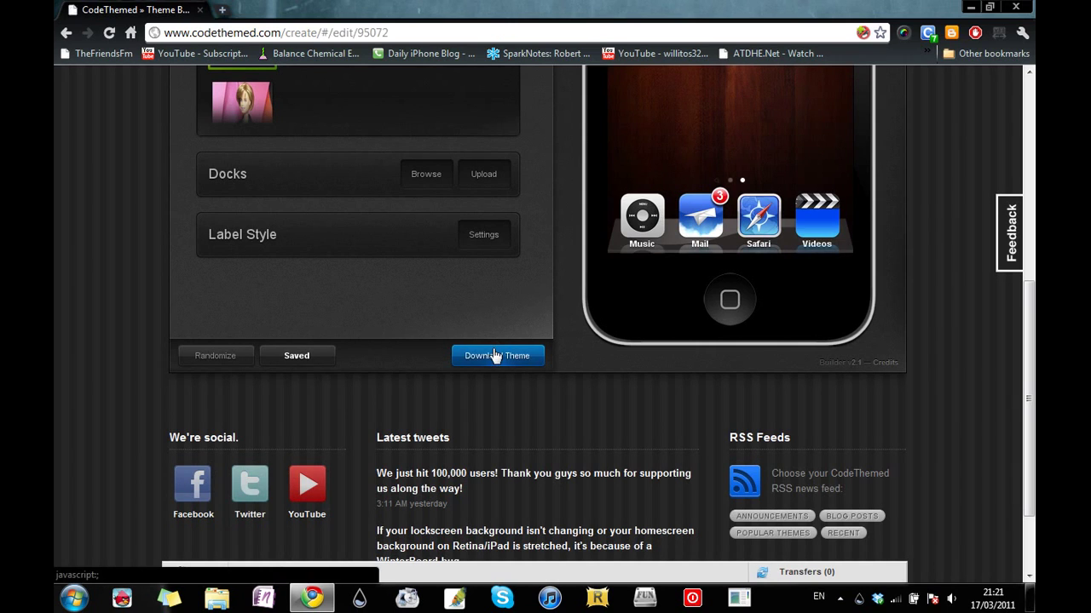
# Download the theme as a ZIP file, saving it as theme.zip in the Downloads folder, and close the download dialog
pyautogui.click(495, 357)
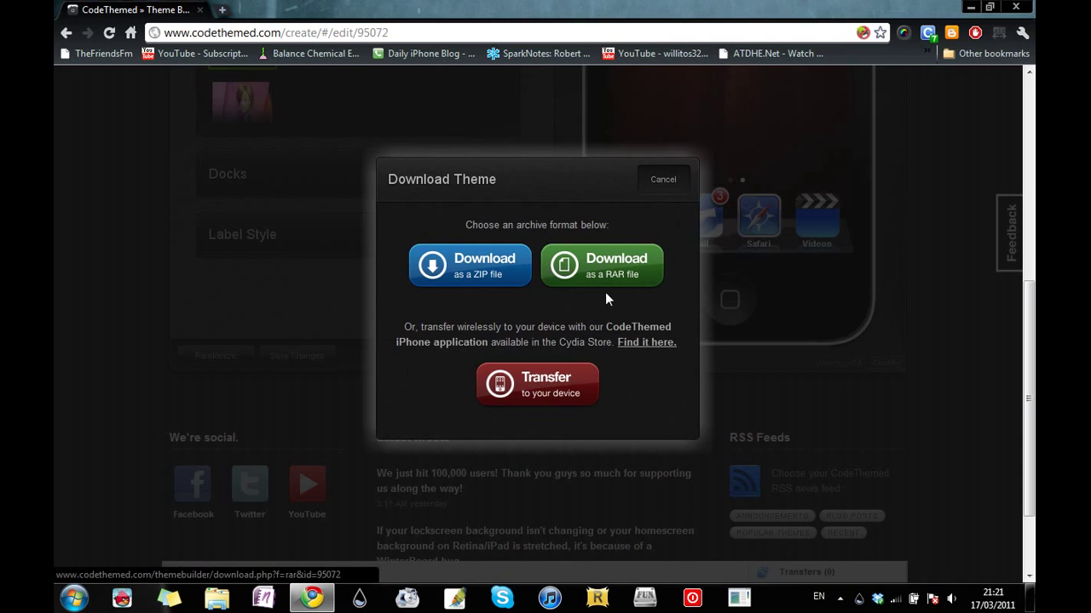
pyautogui.moveTo(479, 324); pyautogui.dragTo(596, 316)
pyautogui.click(616, 330)
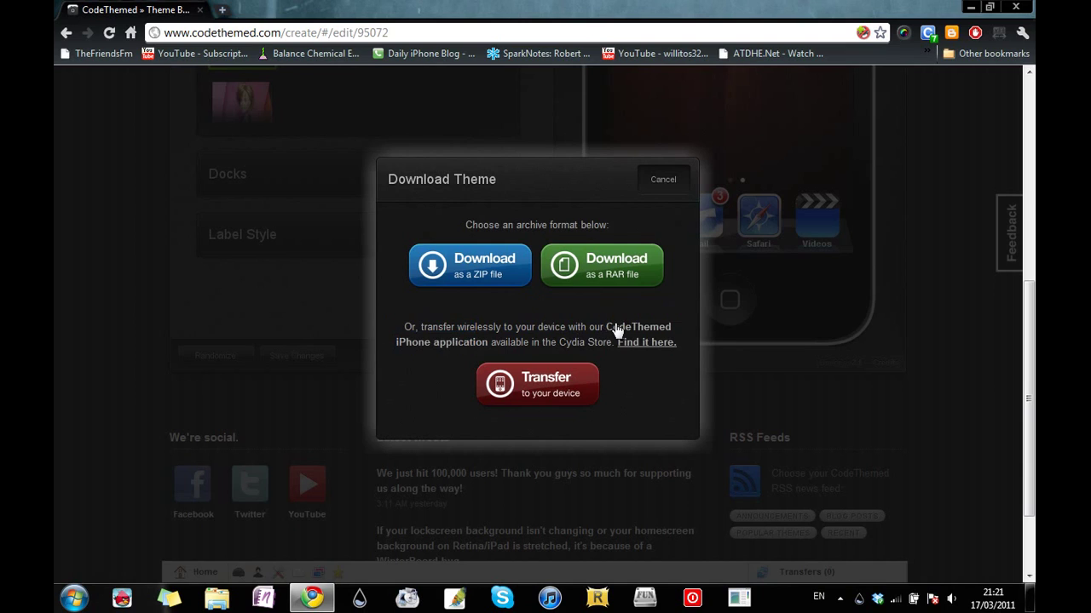
pyautogui.moveTo(605, 327); pyautogui.dragTo(679, 327)
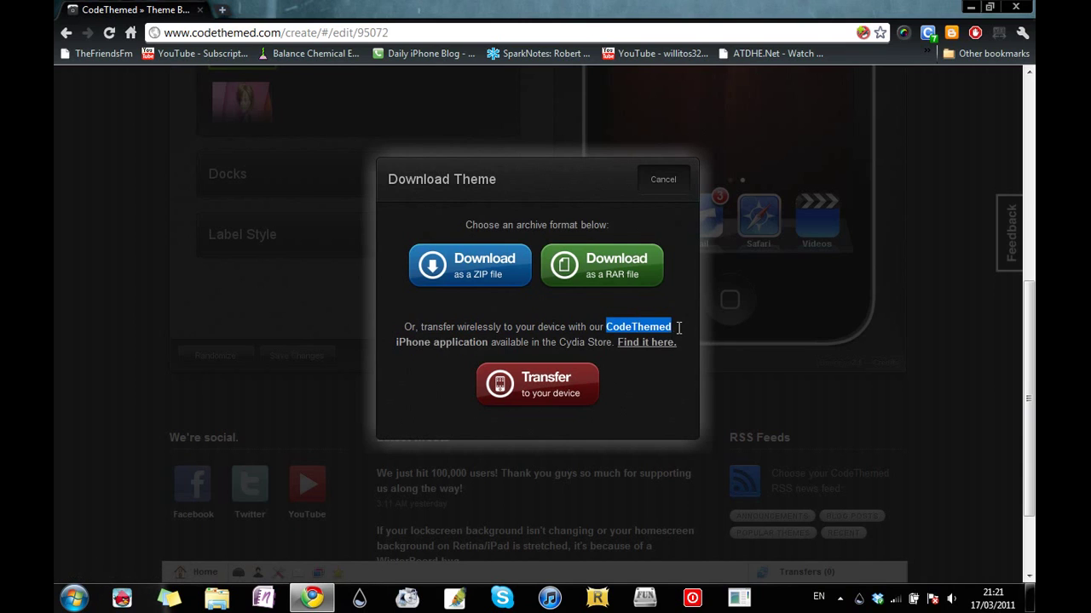
pyautogui.click(588, 324)
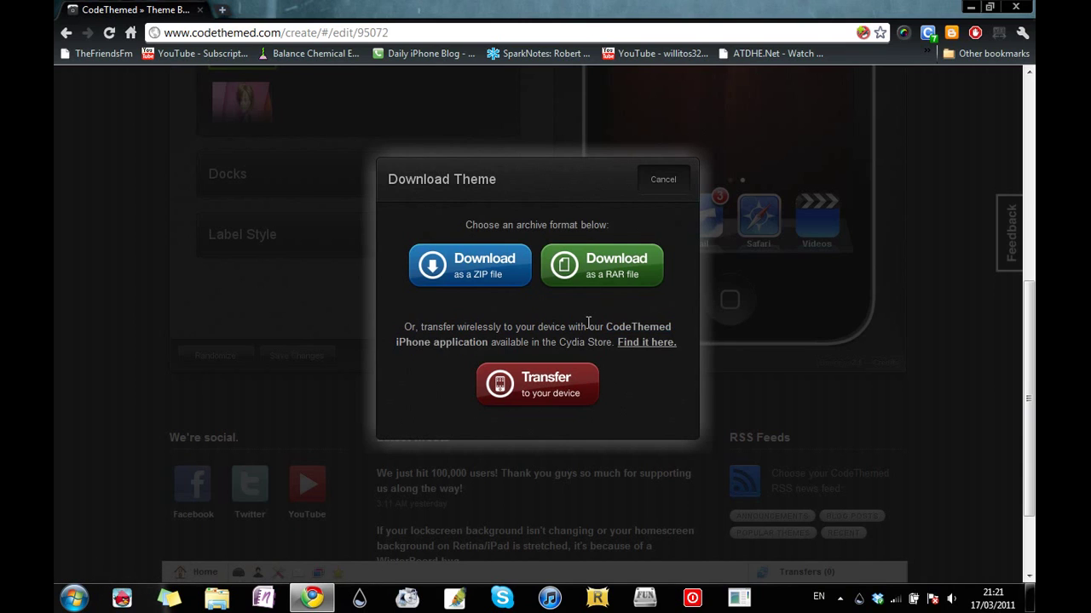
pyautogui.click(449, 271)
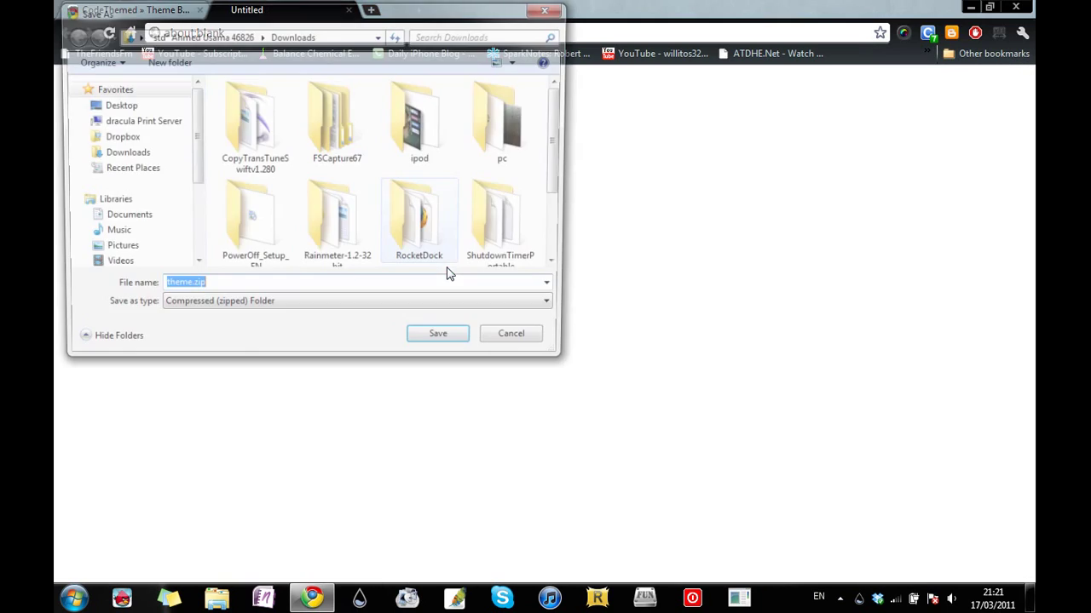
pyautogui.click(444, 349)
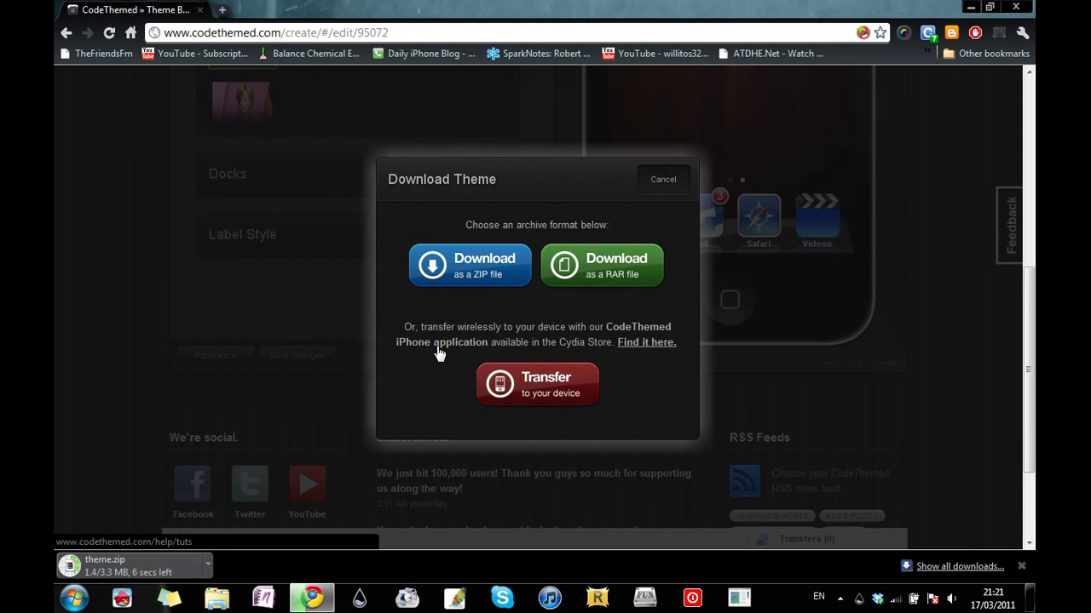
pyautogui.click(645, 187)
pyautogui.click(311, 390)
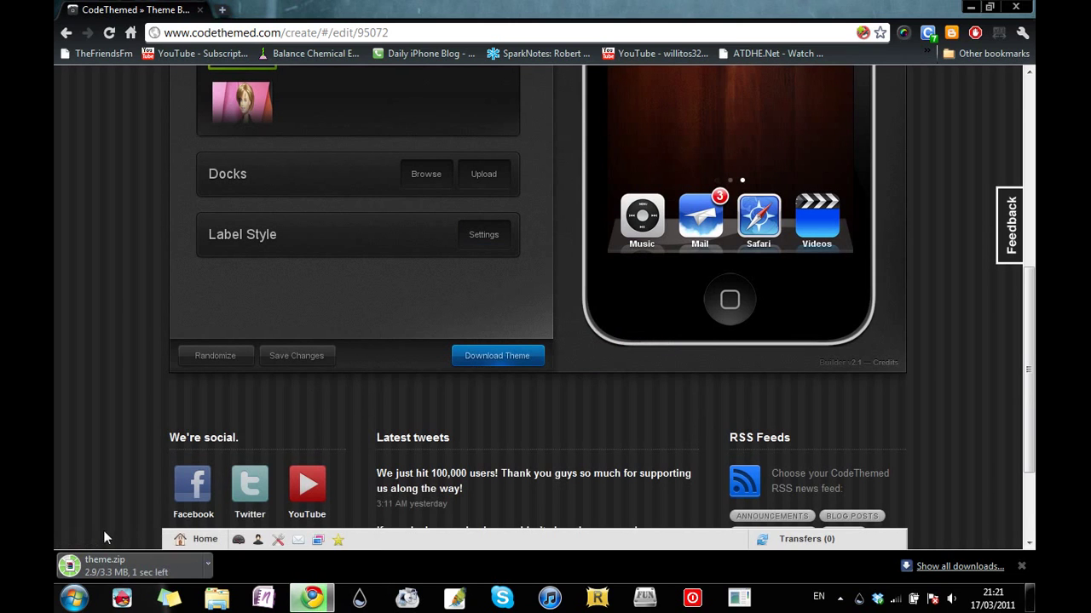
# Switch to Windows Explorer and open the Downloads folder
pyautogui.rightClick(216, 598)
pyautogui.click(181, 422)
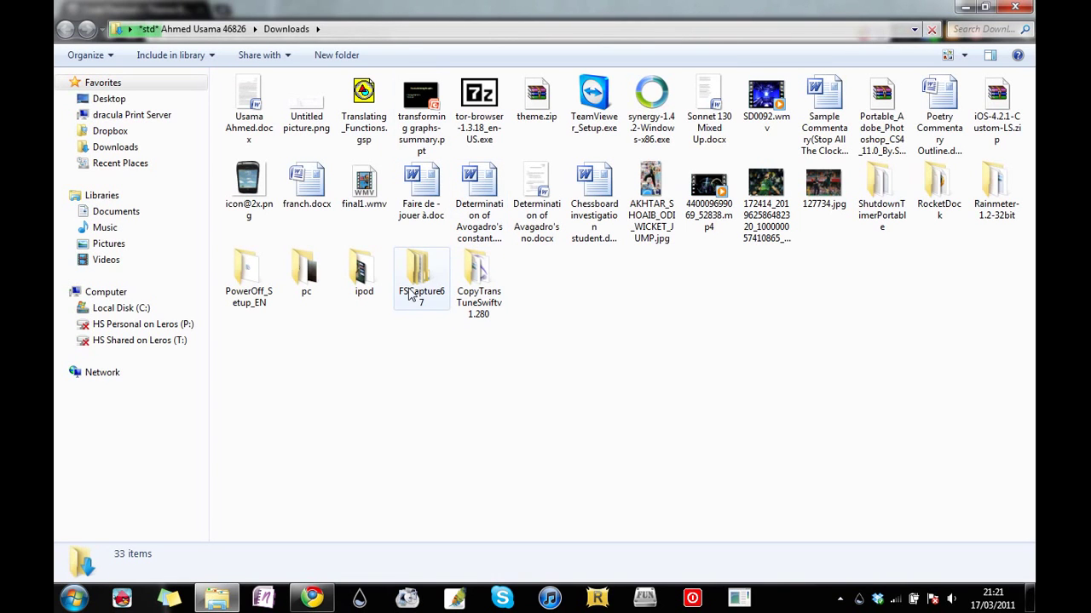
pyautogui.click(426, 198)
pyautogui.press('t')
pyautogui.press('t')
pyautogui.press('t')
pyautogui.press('t')
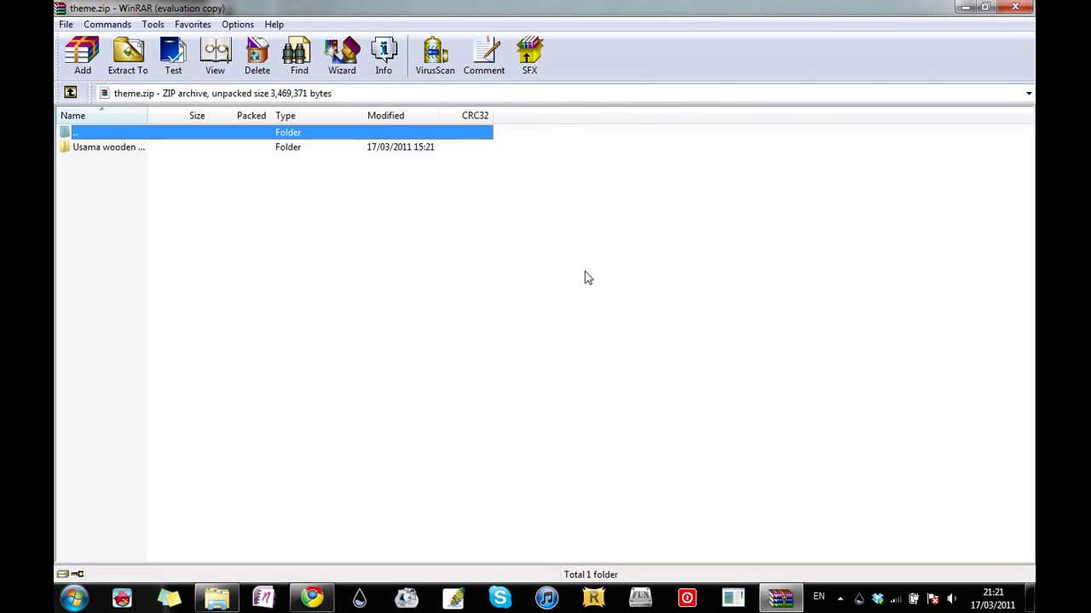
pyautogui.hotkey('alt', 'F4')
# Open theme.zip with Windows Explorer and extract the wooden theme folder from it into the Downloads folder
pyautogui.rightClick(556, 113)
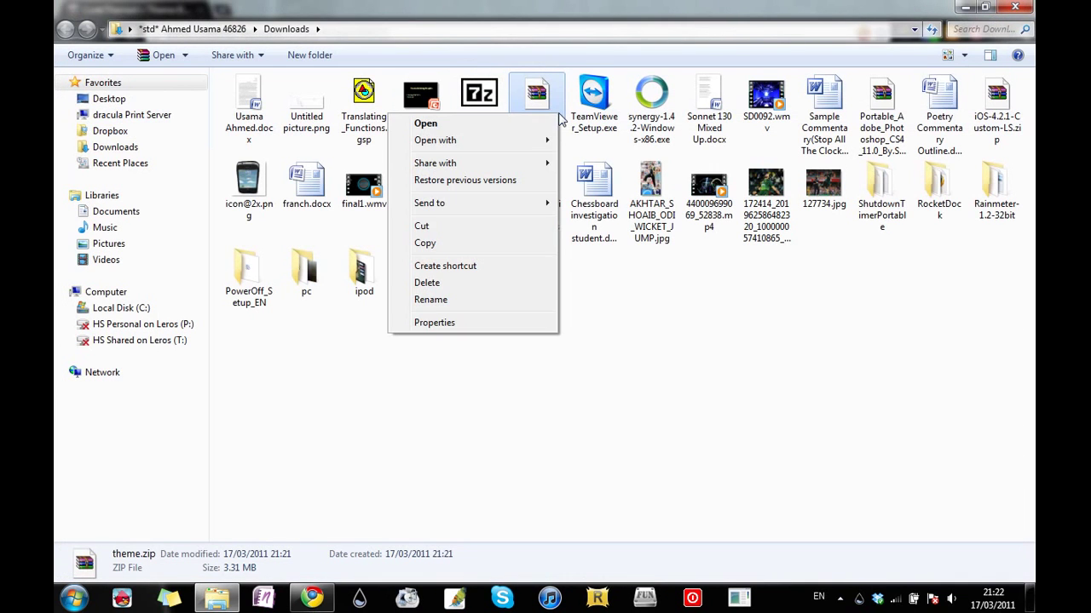
pyautogui.moveTo(503, 142)
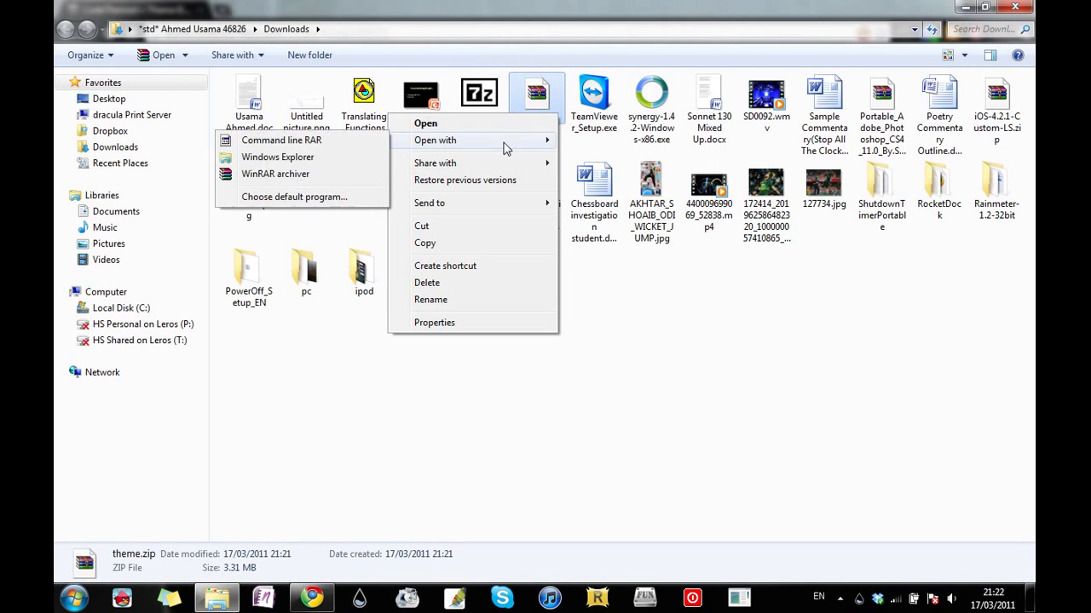
pyautogui.click(321, 160)
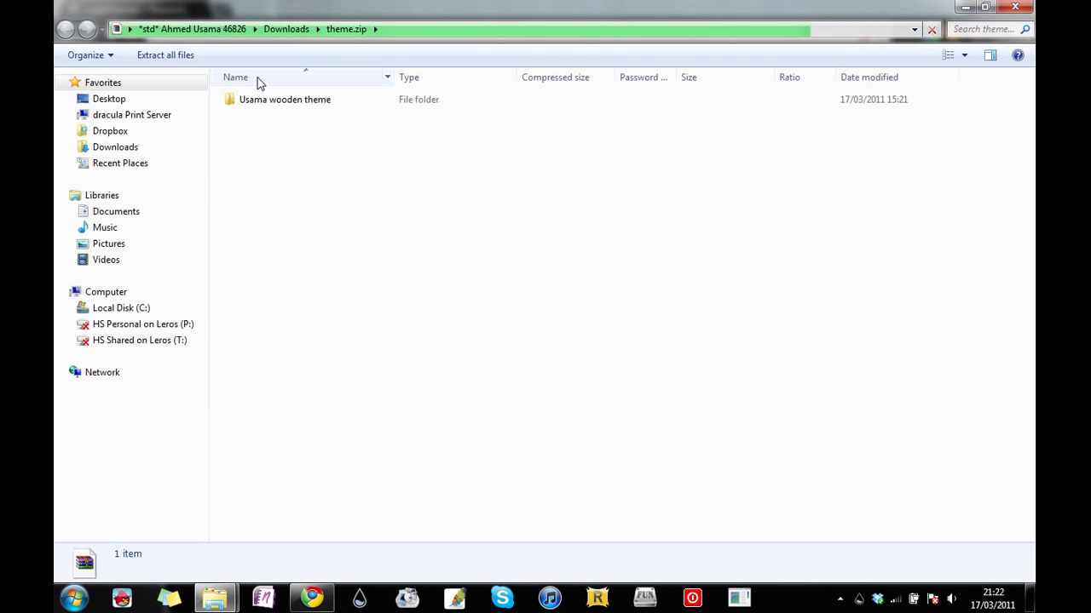
pyautogui.click(259, 100)
pyautogui.moveTo(259, 100); pyautogui.dragTo(479, 426)
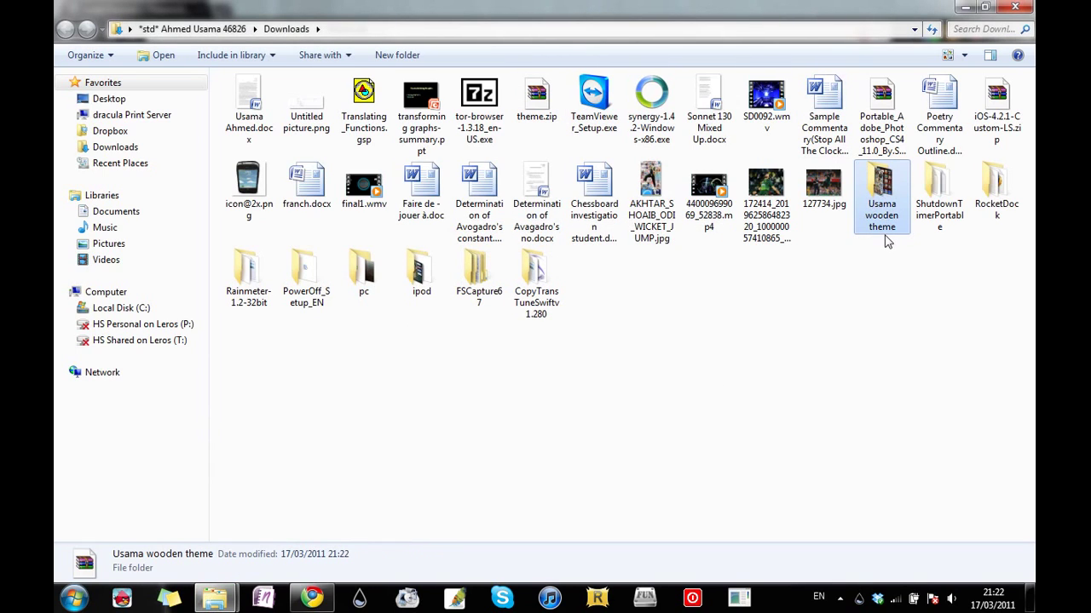
# Delete theme.zip from the Downloads folder
pyautogui.click(536, 98)
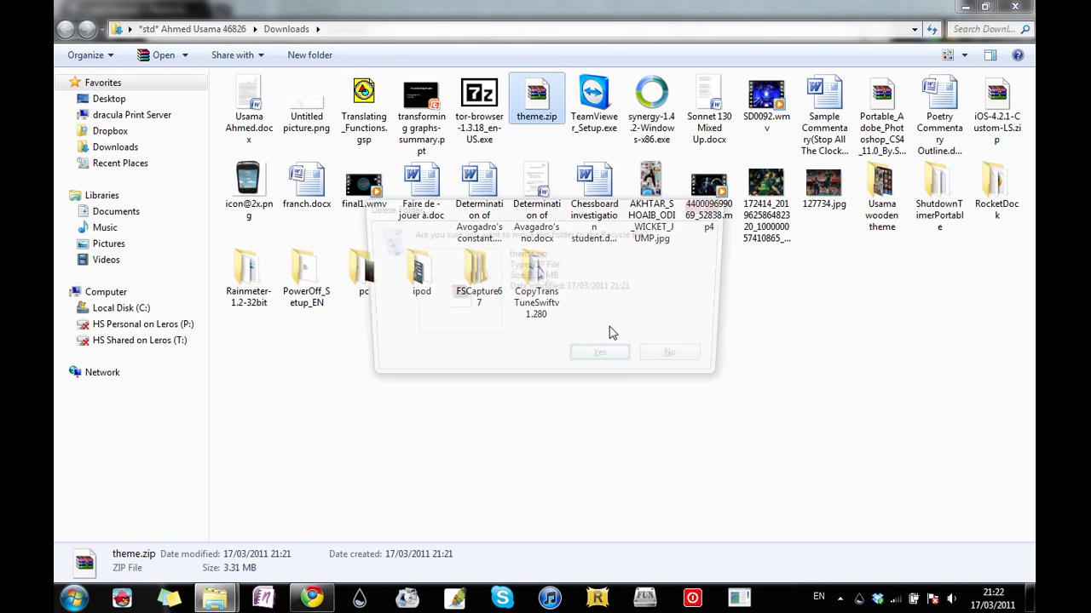
pyautogui.press('Delete')
pyautogui.click(604, 360)
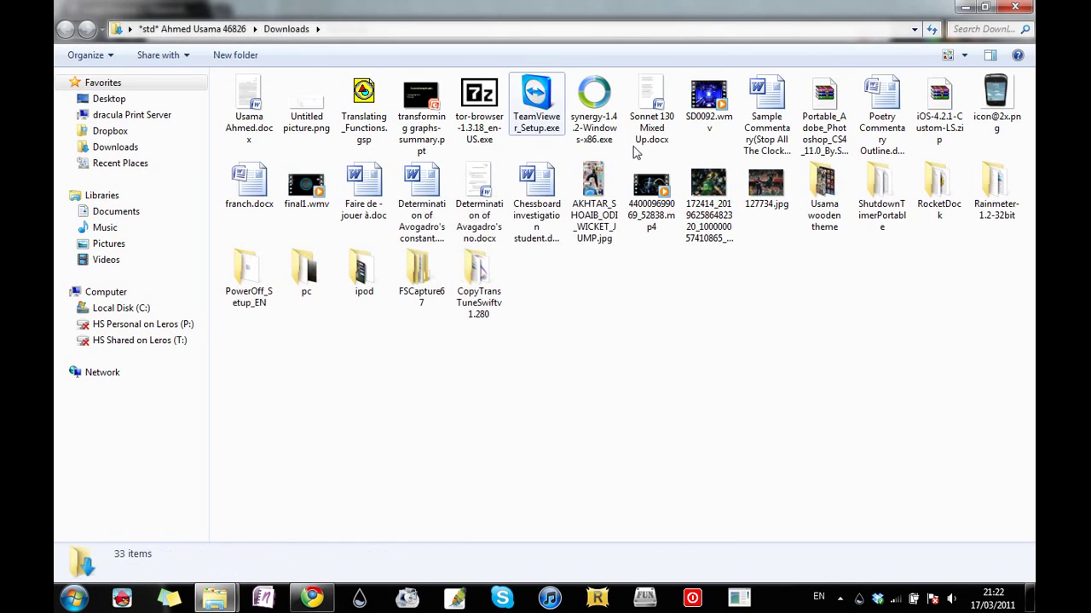
# Open the extracted wooden theme folder to view its contents
pyautogui.doubleClick(814, 199)
pyautogui.press('Down')
pyautogui.press('Up')
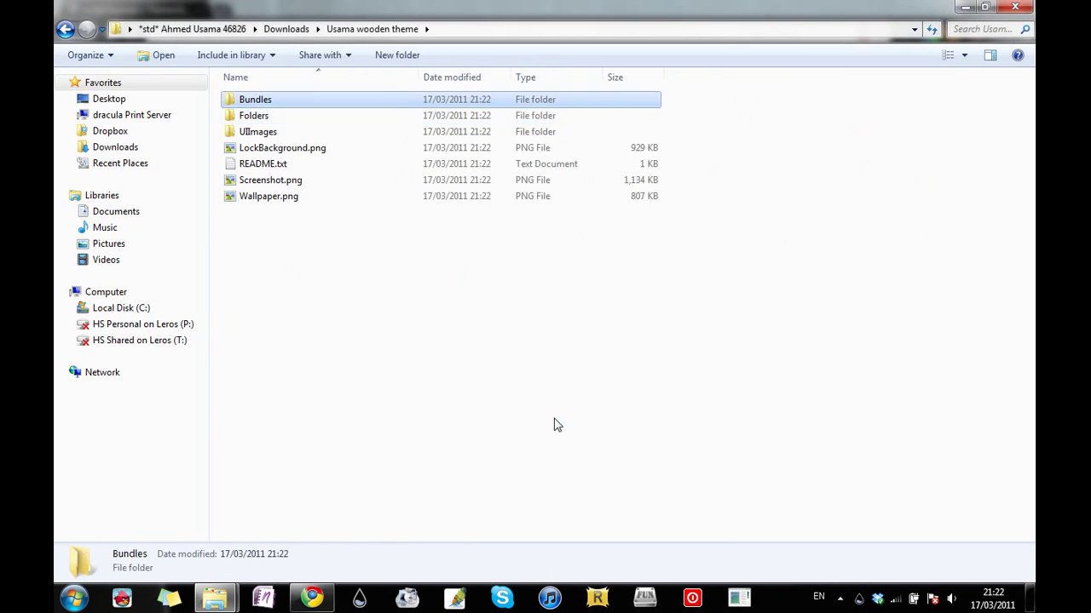
# Preview LockBackground.png from the theme folder and close the image viewer
pyautogui.press('Down')
pyautogui.press('Down')
pyautogui.press('Down')
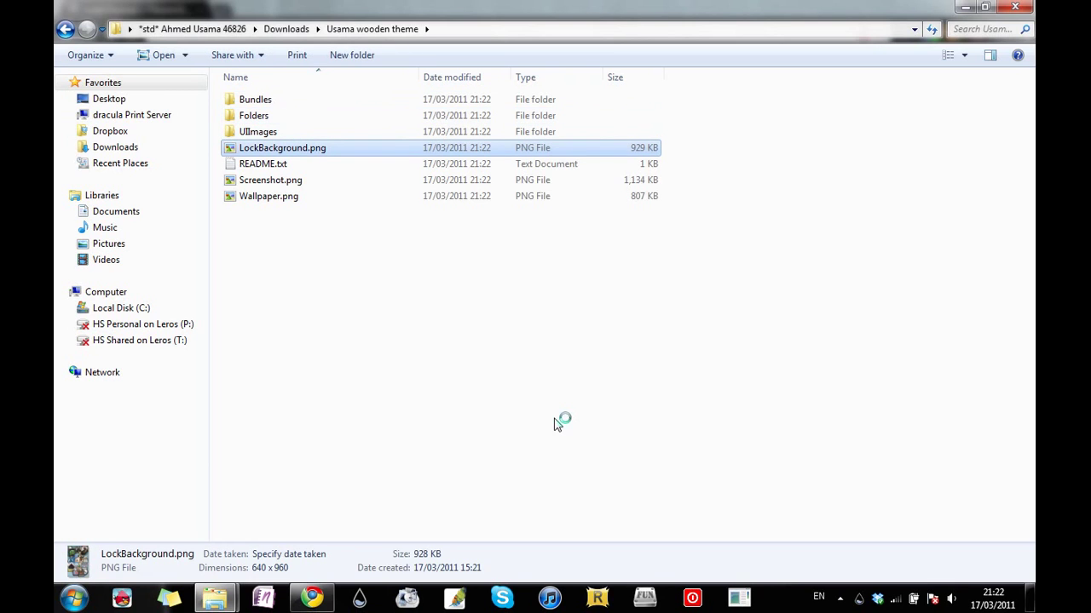
pyautogui.press('Return')
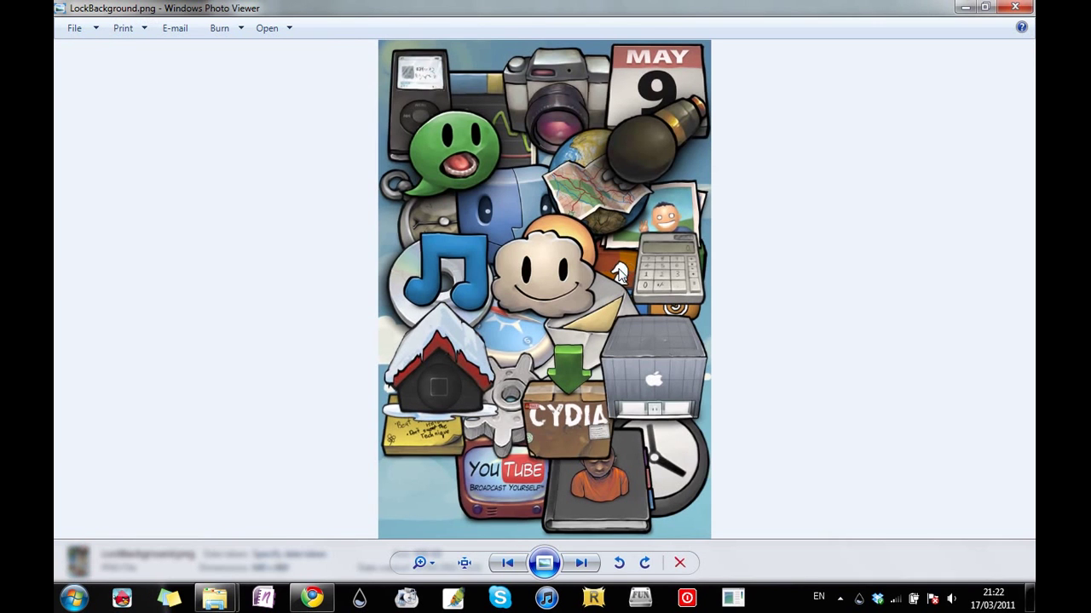
pyautogui.click(1014, 7)
# Preview Screenshot.png, flip through the neighbouring image in the theme folder, and close the viewer
pyautogui.press('Down')
pyautogui.press('Down')
pyautogui.press('Down')
pyautogui.press('Up')
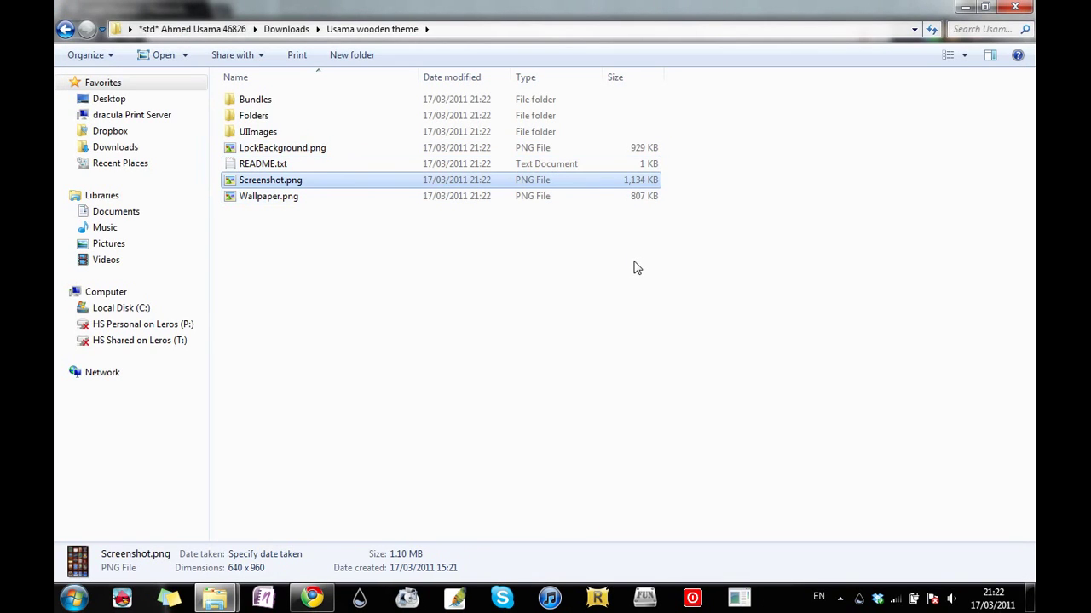
pyautogui.press('Return')
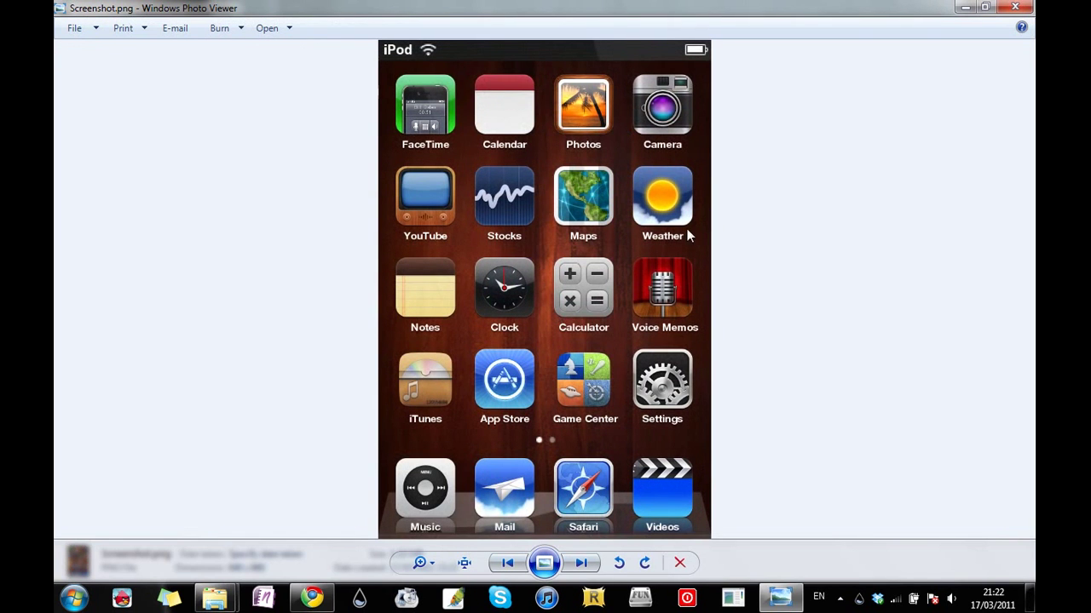
pyautogui.press('Right')
pyautogui.press('Left')
pyautogui.press('Right')
pyautogui.press('Escape')
# Leave the theme folder, return to the Downloads folder and clear the selection there
pyautogui.press('Up')
pyautogui.press('Up')
pyautogui.press('Up')
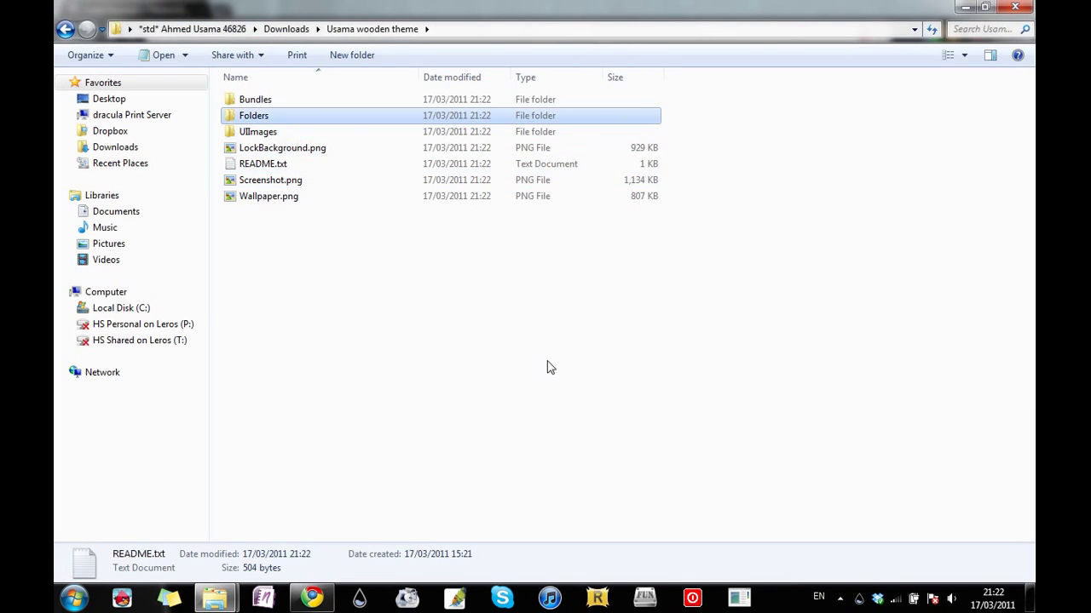
pyautogui.press('Up')
pyautogui.press('Up')
pyautogui.press('Return')
pyautogui.press('BackSpace')
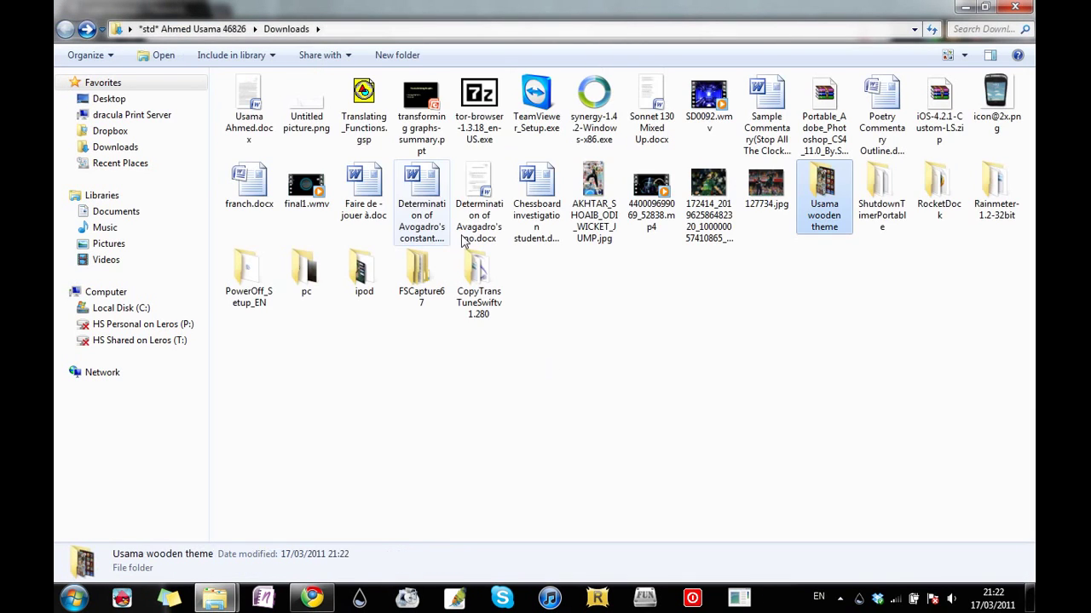
pyautogui.click(492, 360)
# Switch to Chrome and search the web for ifunbox
pyautogui.click(312, 599)
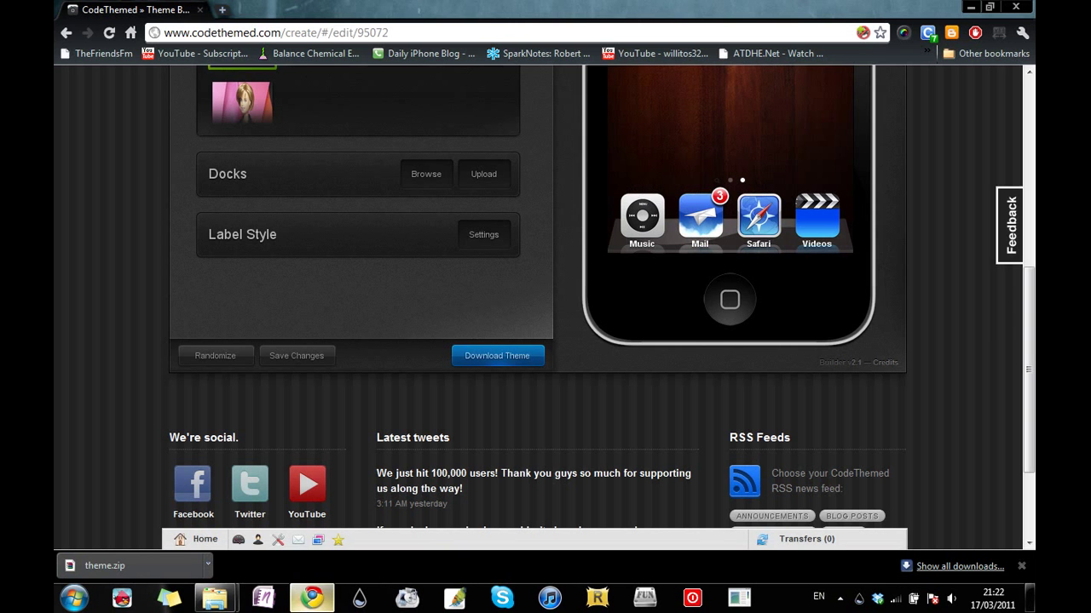
pyautogui.click(221, 34)
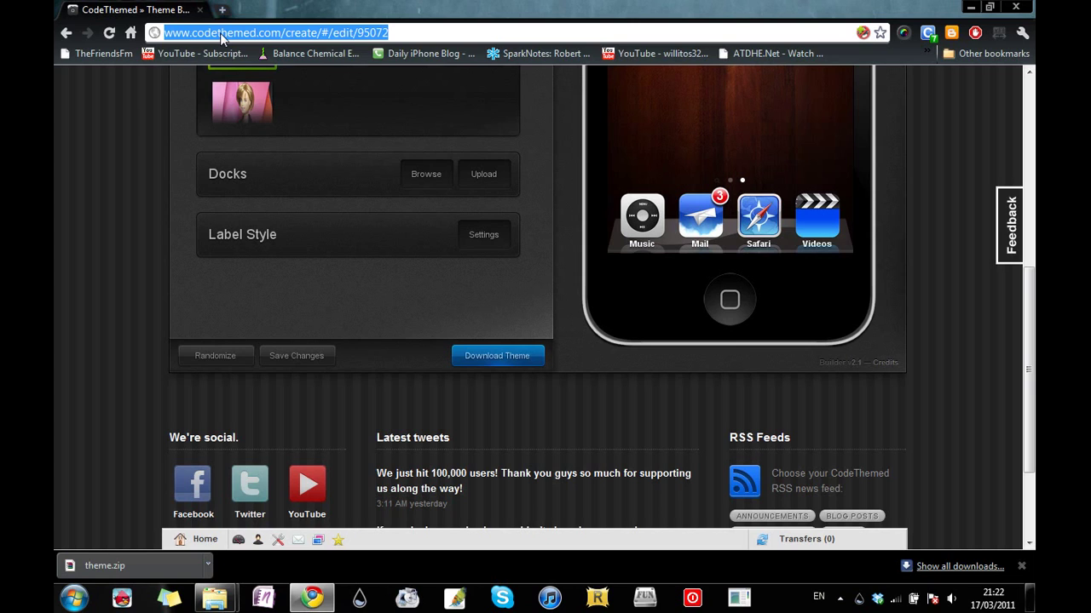
pyautogui.write('ifunbox')
pyautogui.press('Return')
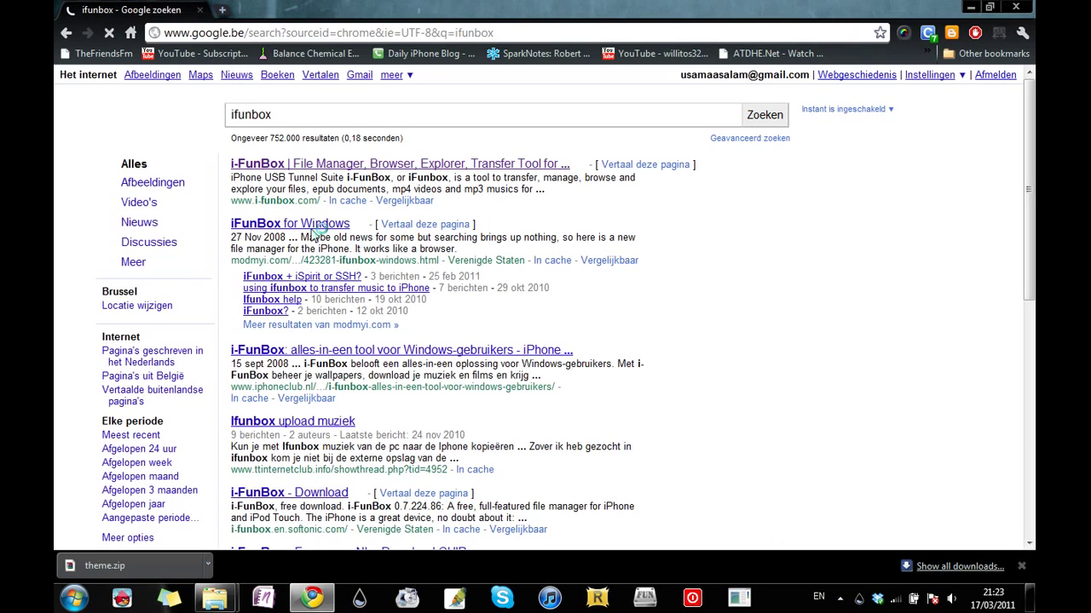
# Open the official i-FunBox website from the search results, look over its download section, and close the browser
pyautogui.click(297, 163)
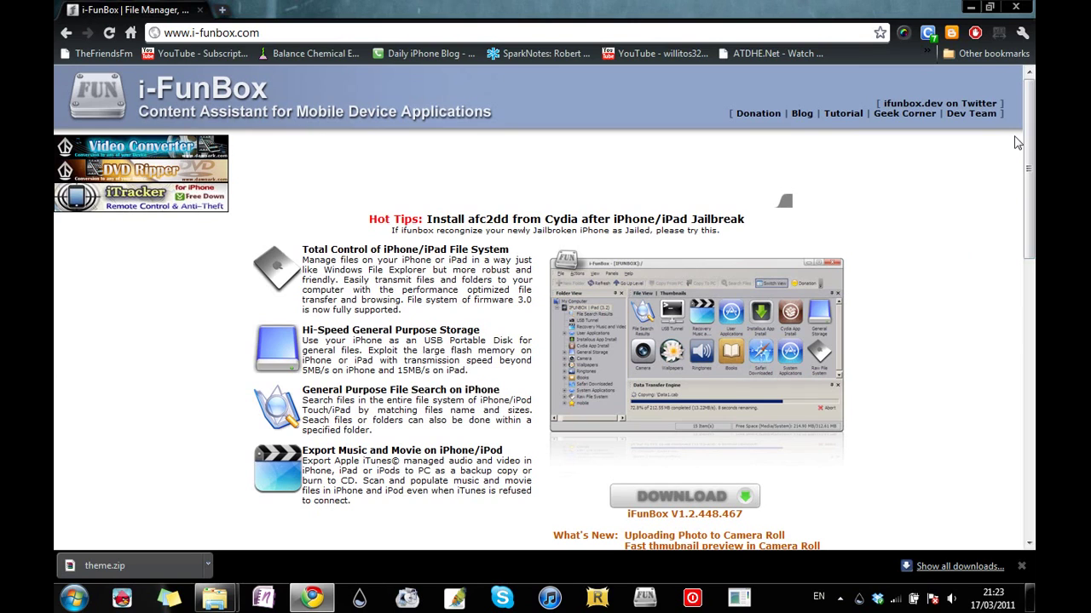
pyautogui.moveTo(1030, 145); pyautogui.dragTo(1029, 183)
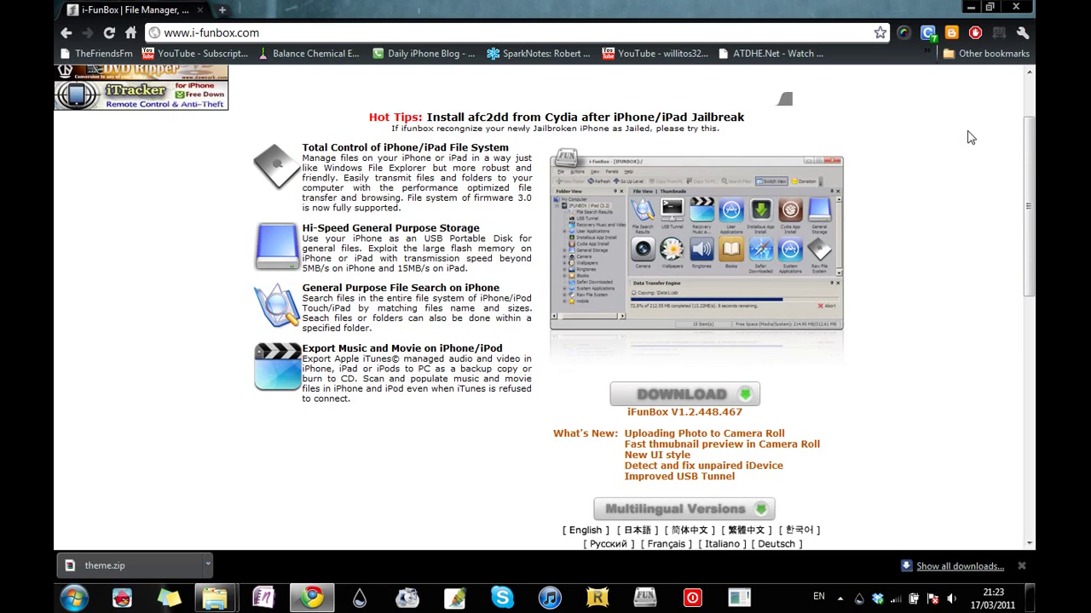
pyautogui.moveTo(1033, 136); pyautogui.dragTo(1030, 85)
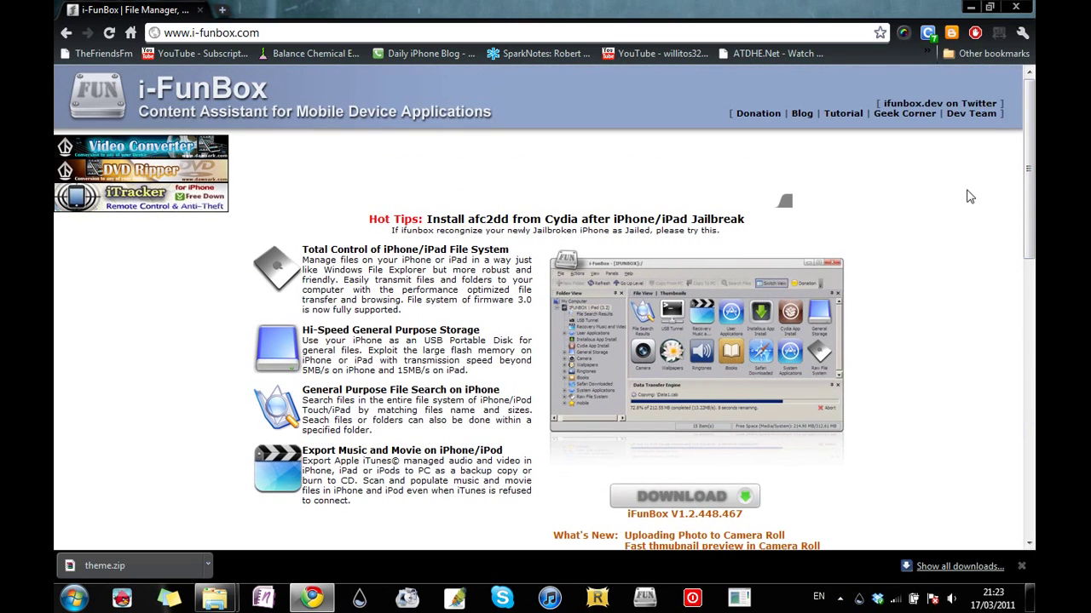
pyautogui.click(1015, 6)
# Launch i-FunBox and open the Raw File System of the connected iPod Touch 4G
pyautogui.moveTo(633, 301); pyautogui.dragTo(678, 312)
pyautogui.click(645, 598)
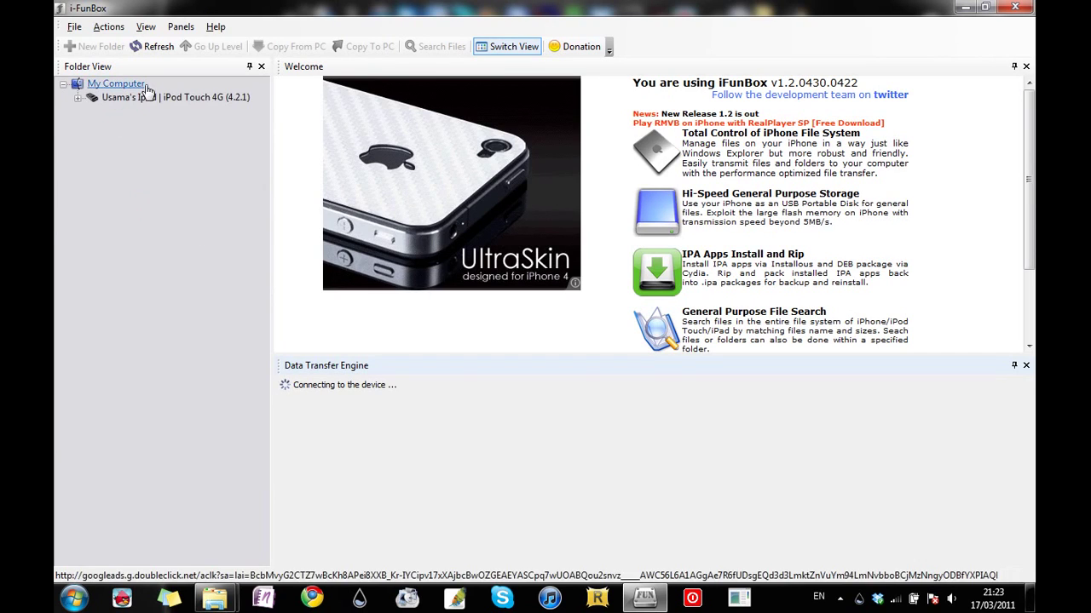
pyautogui.click(145, 99)
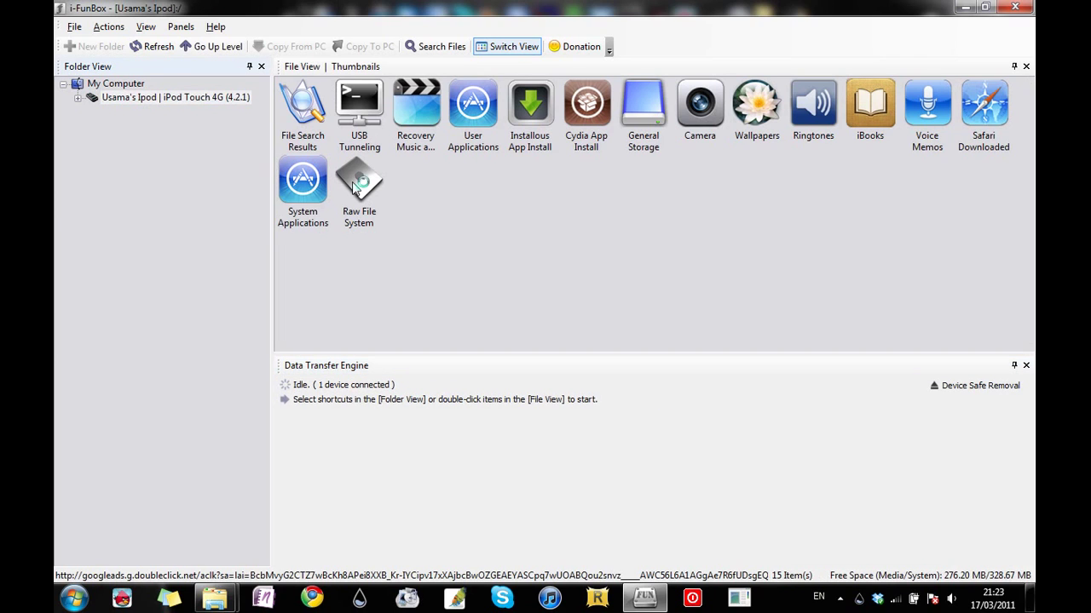
pyautogui.click(355, 186)
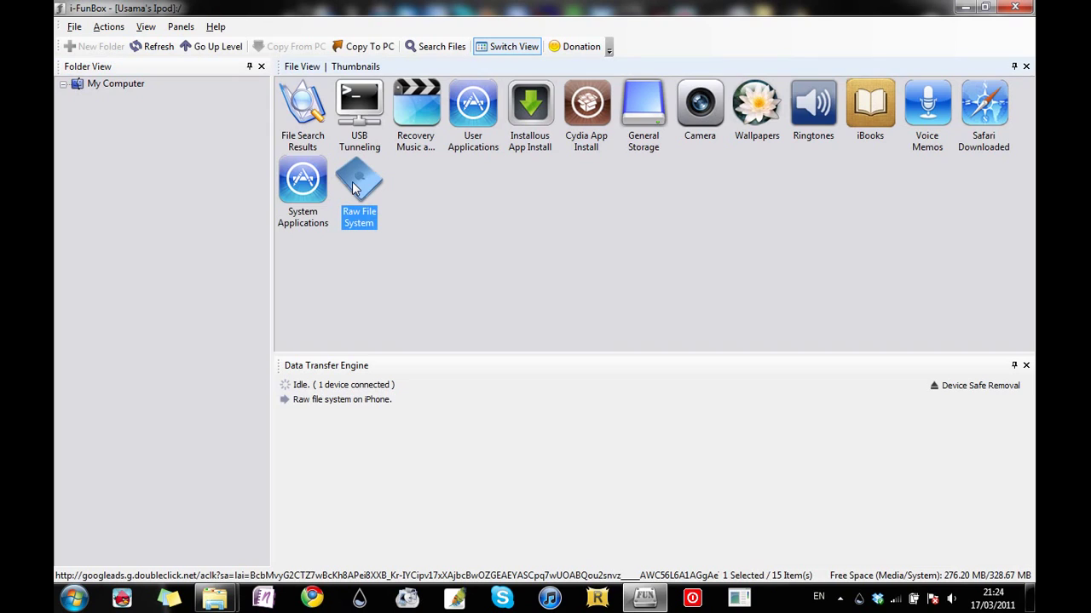
pyautogui.doubleClick(354, 189)
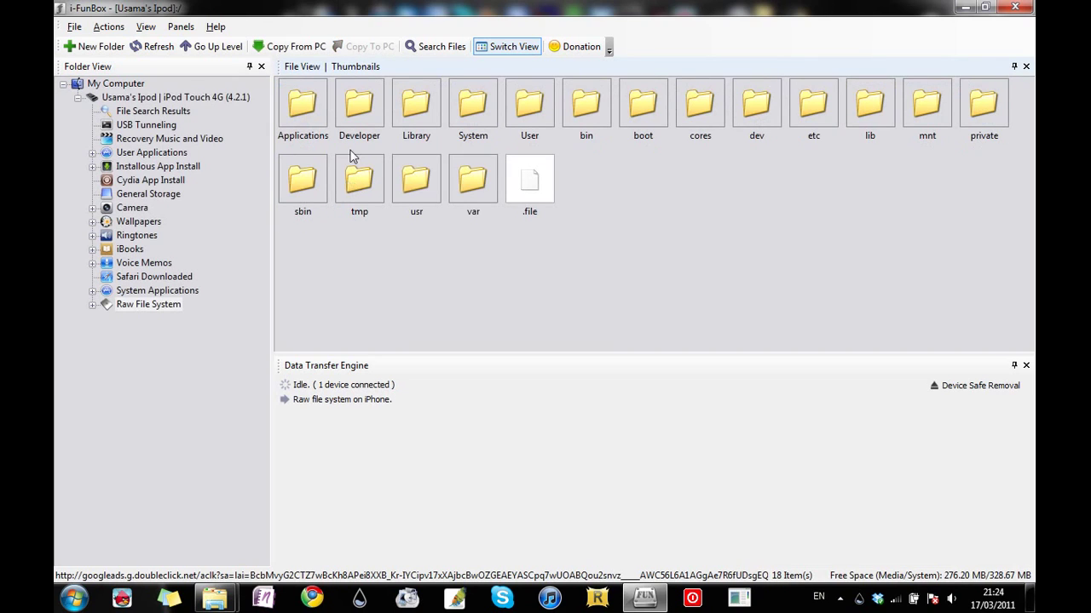
# Open the Themes folder inside Library on the iPod and look over the installed themes
pyautogui.click(406, 109)
pyautogui.doubleClick(406, 109)
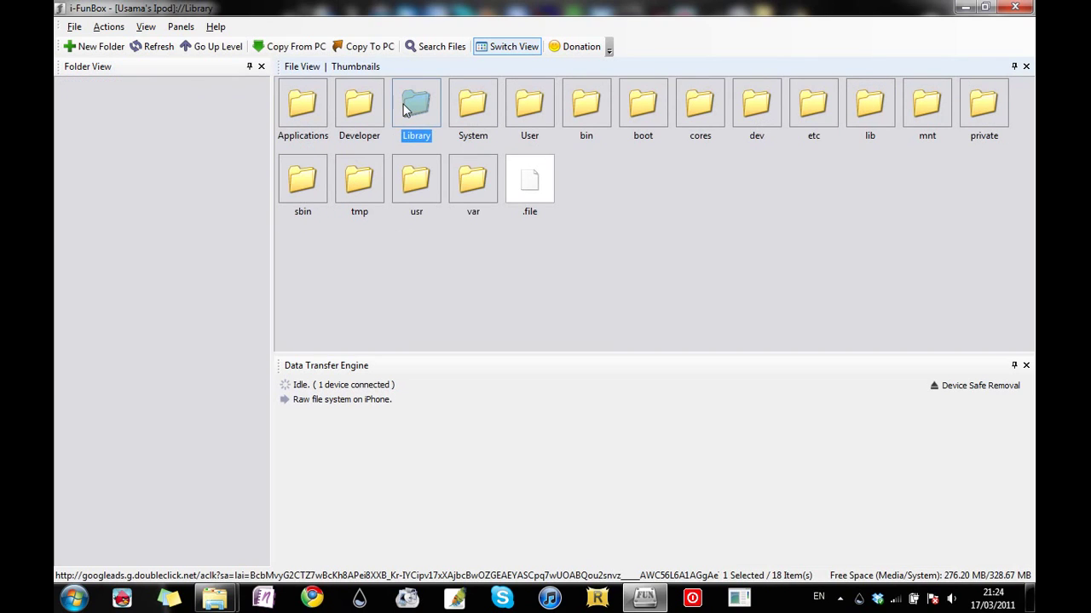
pyautogui.click(422, 219)
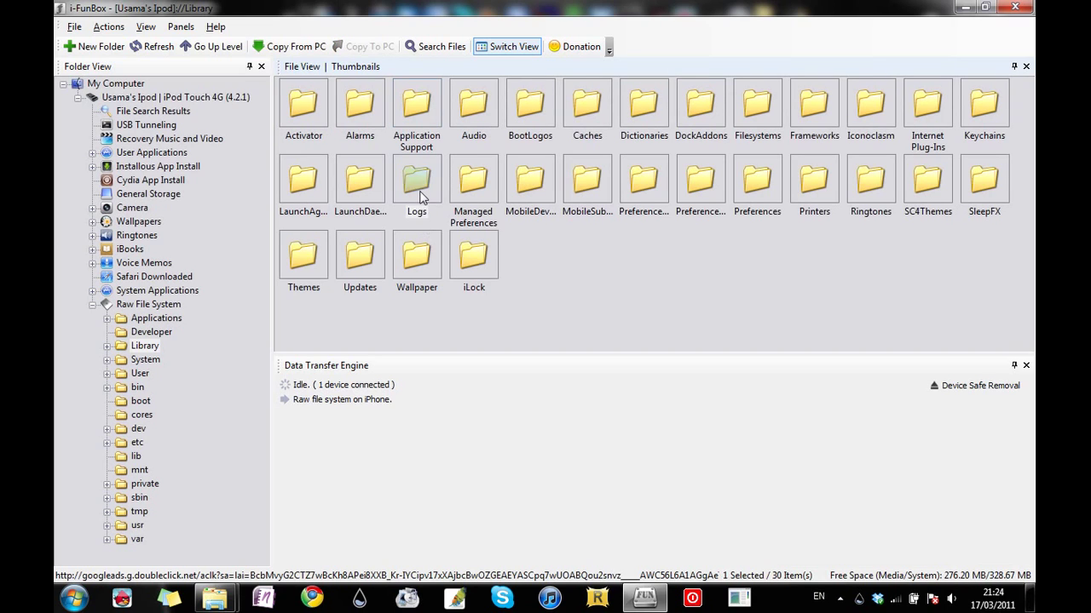
pyautogui.press('t')
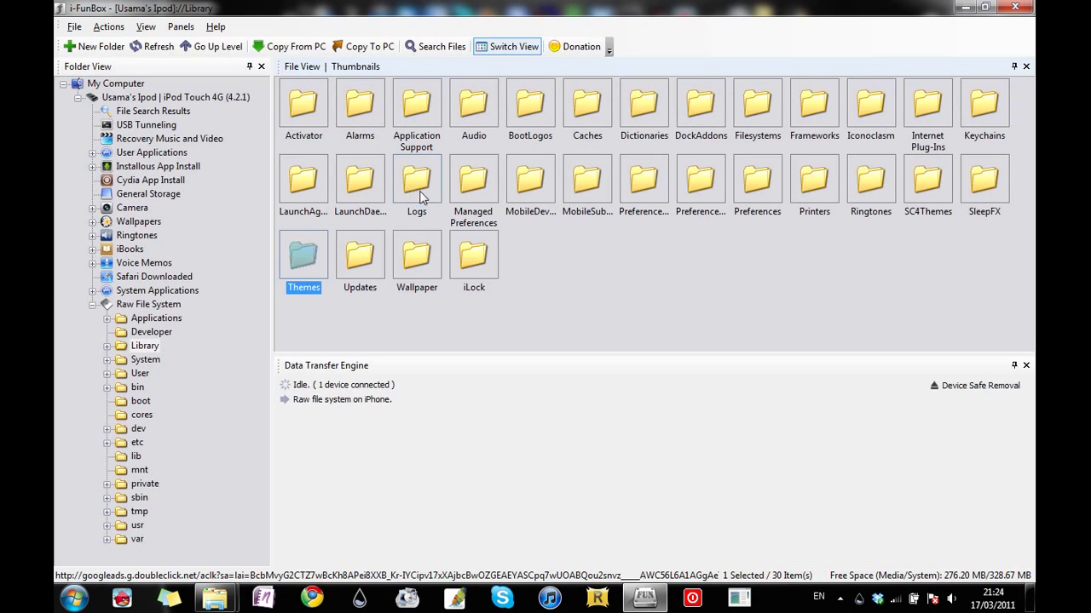
pyautogui.doubleClick(304, 261)
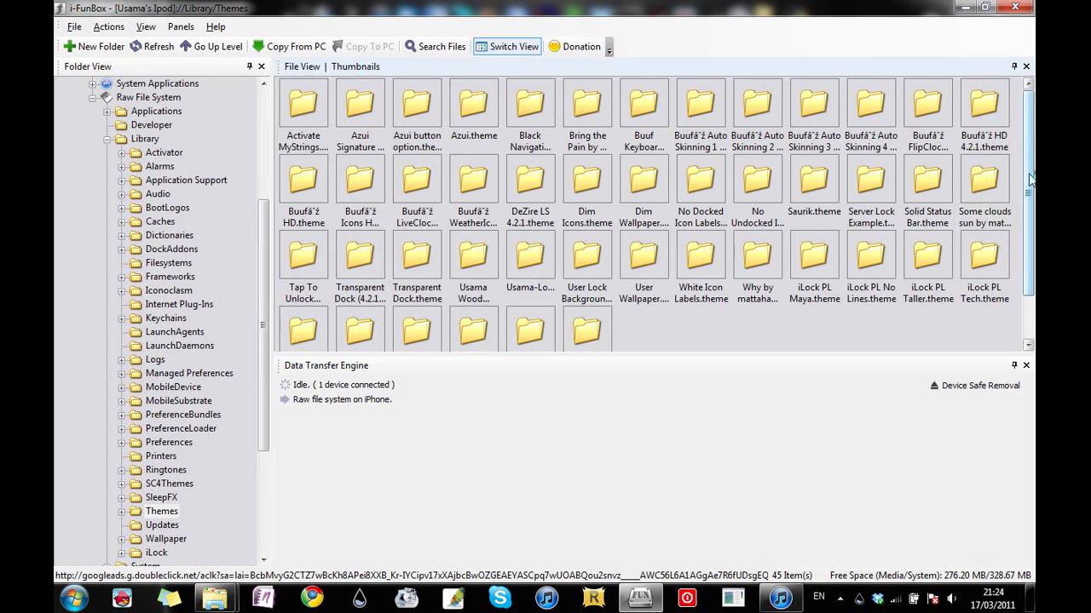
pyautogui.scroll(-1, 1030, 177)
pyautogui.scroll(1, 761, 550)
# Dismiss the AutoPlay dialog for the iPod and close the iTunes window
pyautogui.rightClick(780, 598)
pyautogui.click(741, 556)
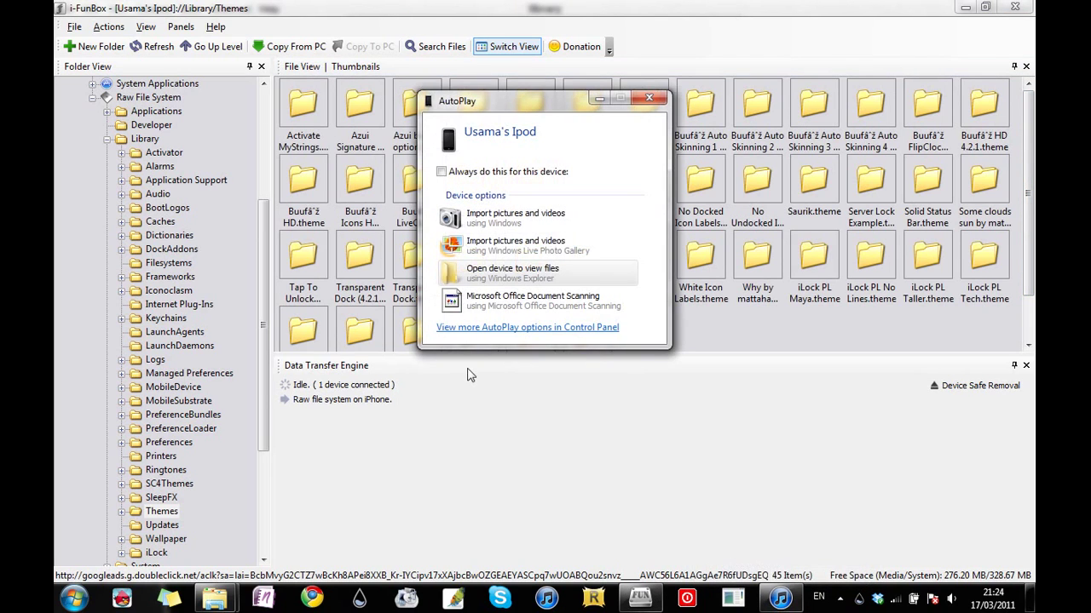
pyautogui.click(648, 99)
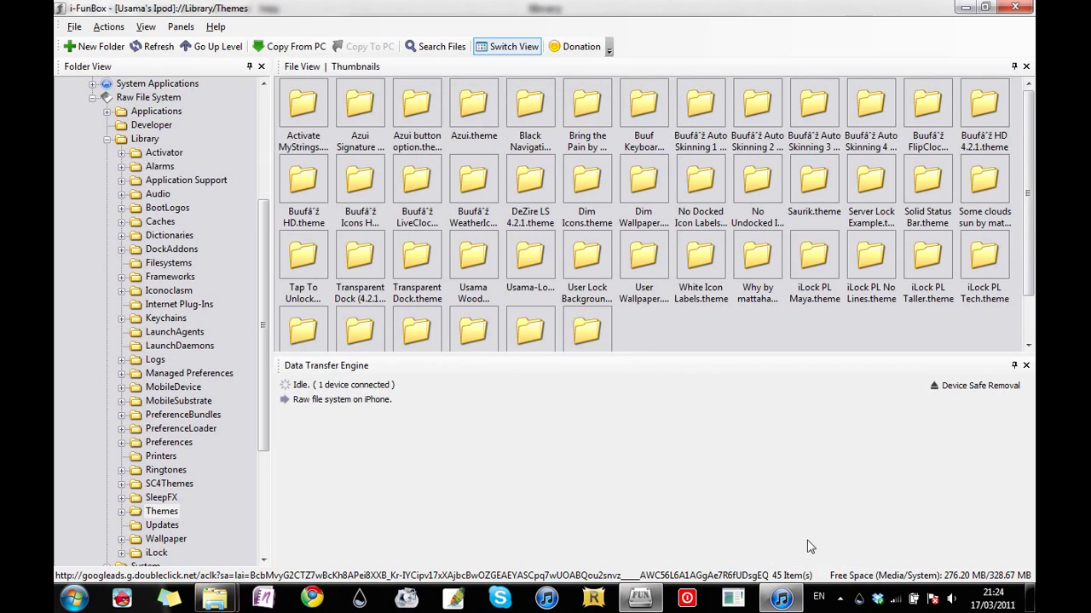
pyautogui.rightClick(779, 598)
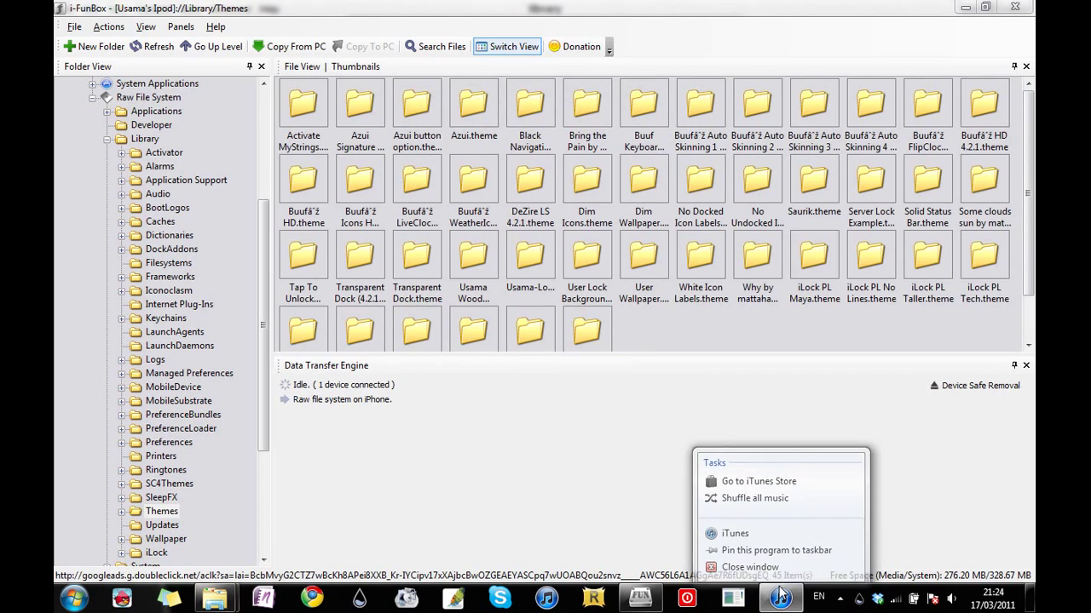
pyautogui.click(772, 557)
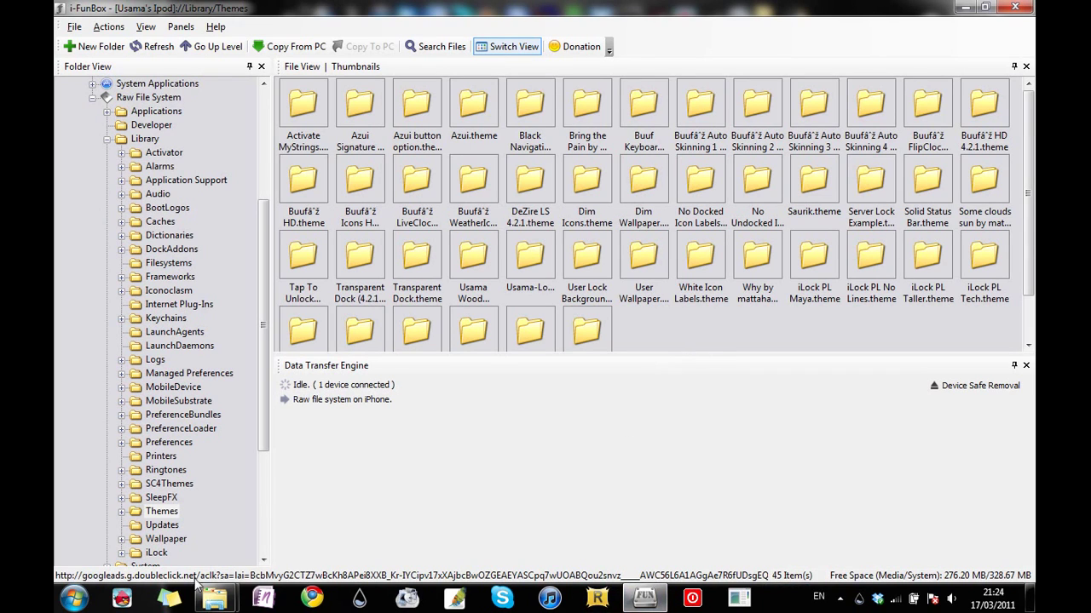
# Copy the wooden theme folder from Downloads in Windows Explorer into the iPod's Library/Themes folder in i-FunBox
pyautogui.moveTo(215, 599)
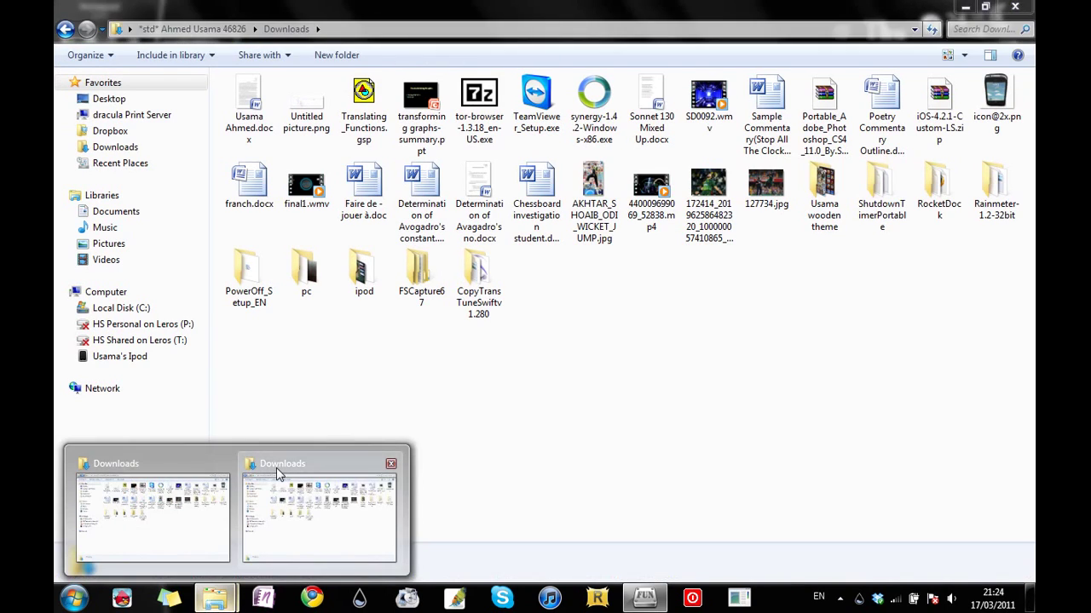
pyautogui.click(277, 474)
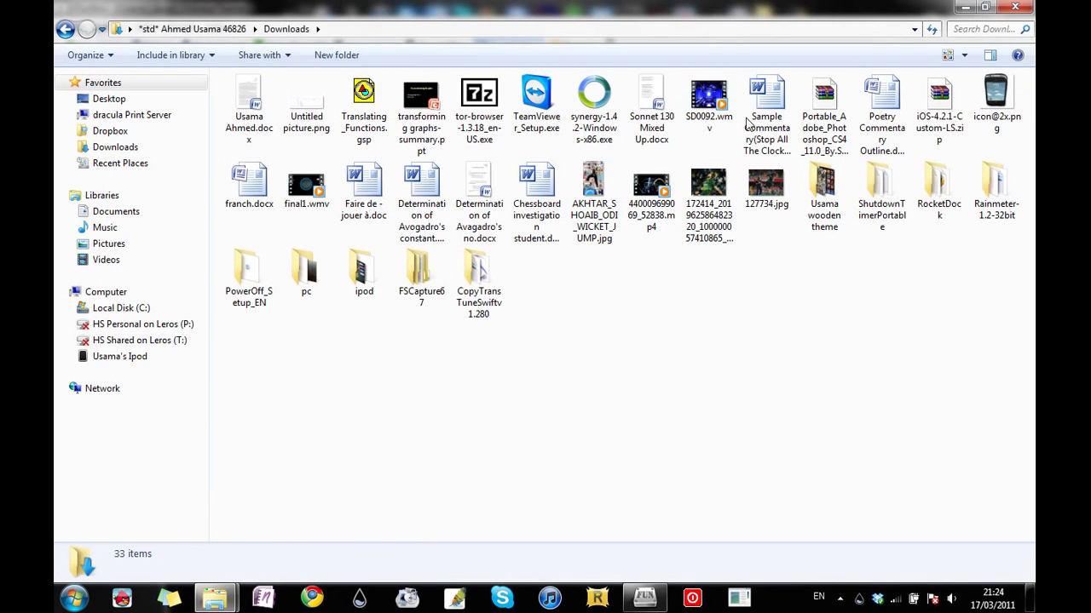
pyautogui.click(809, 196)
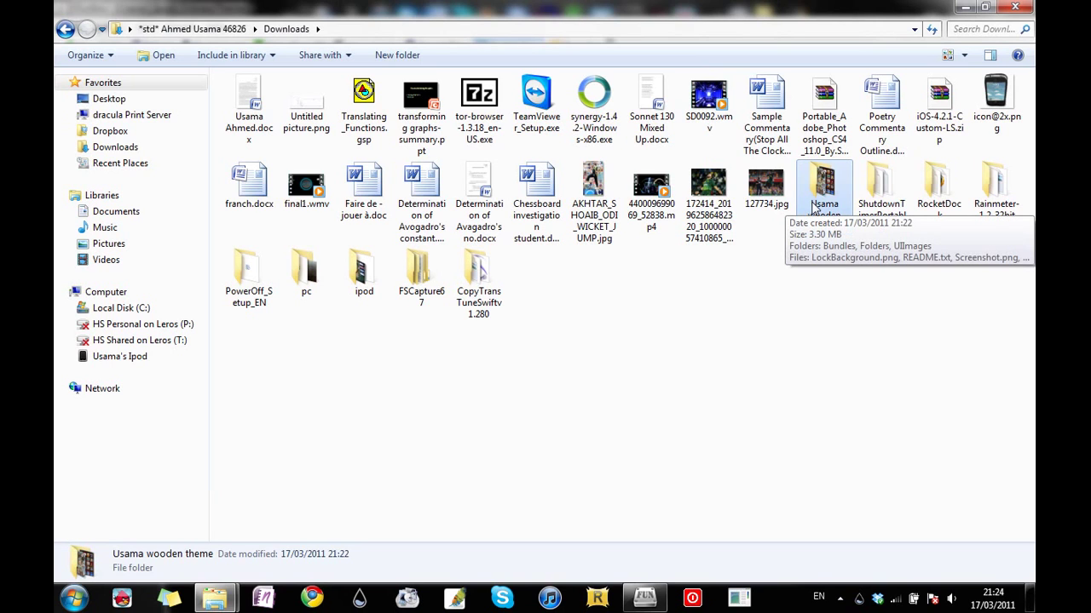
pyautogui.click(645, 599)
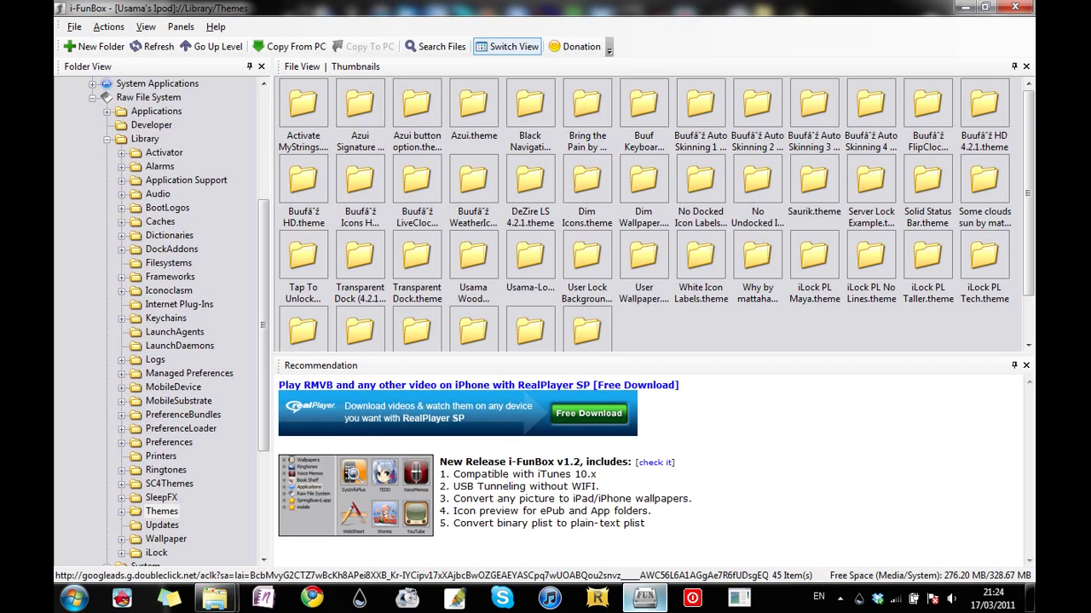
pyautogui.moveTo(215, 599)
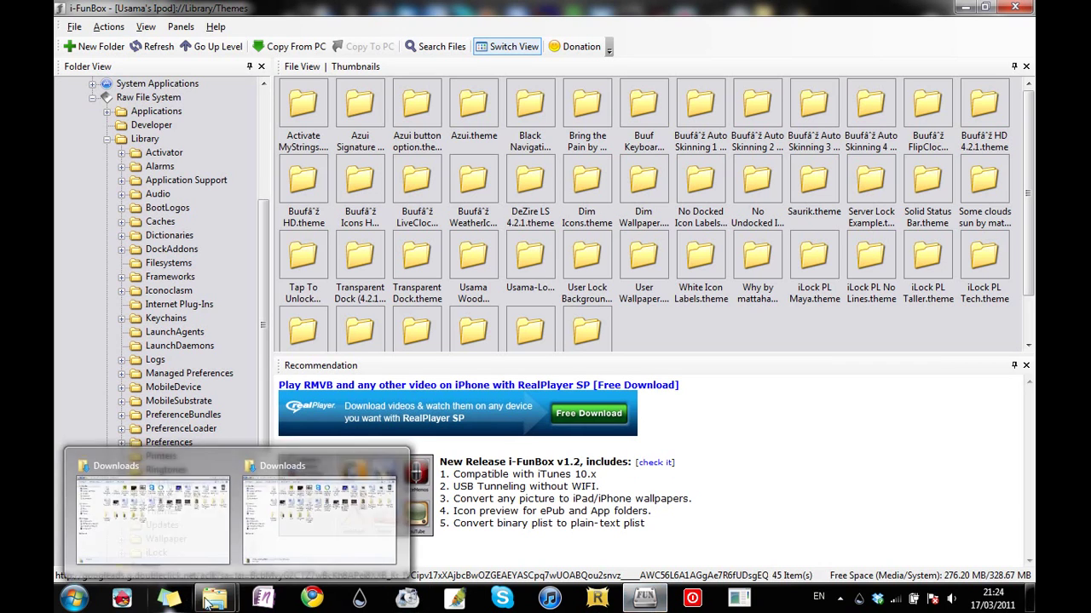
pyautogui.click(298, 521)
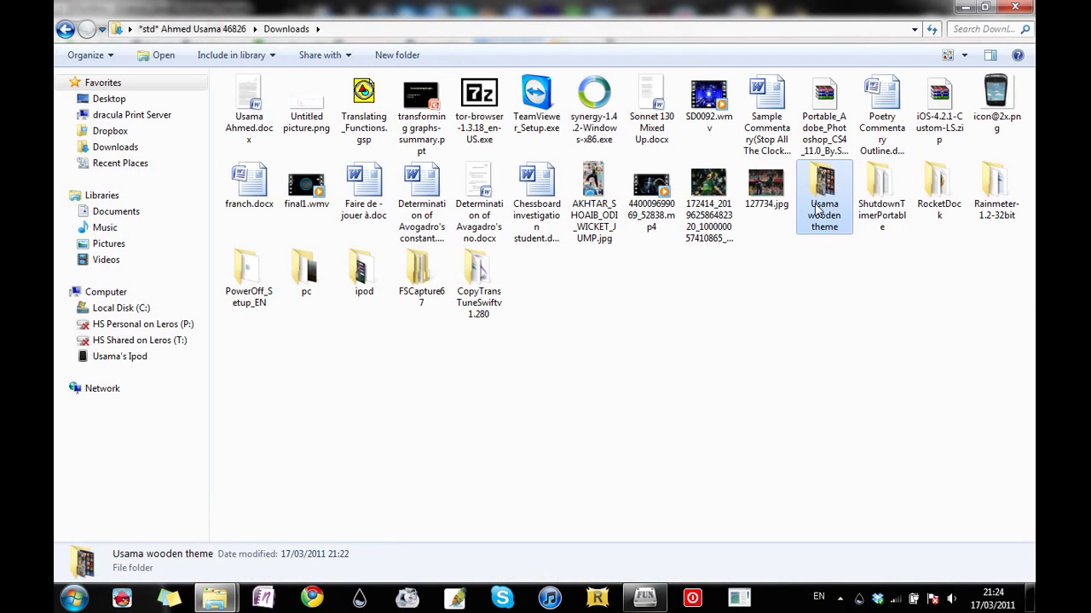
pyautogui.moveTo(815, 211); pyautogui.dragTo(712, 339)
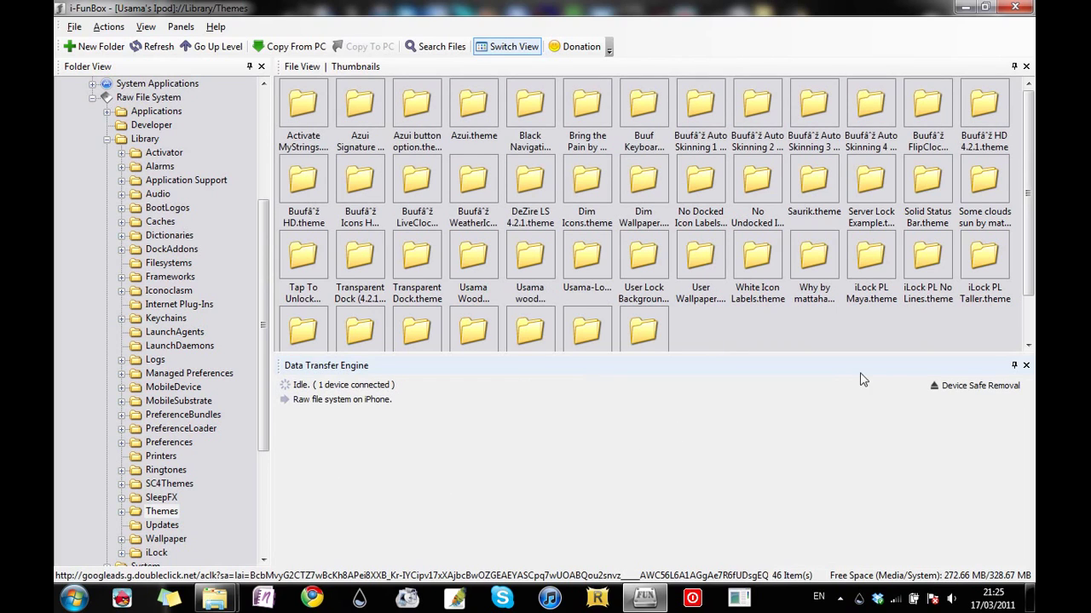
# Safely remove the iPod Touch 4G in i-FunBox and close the open i-FunBox, browser and Downloads windows
pyautogui.click(971, 385)
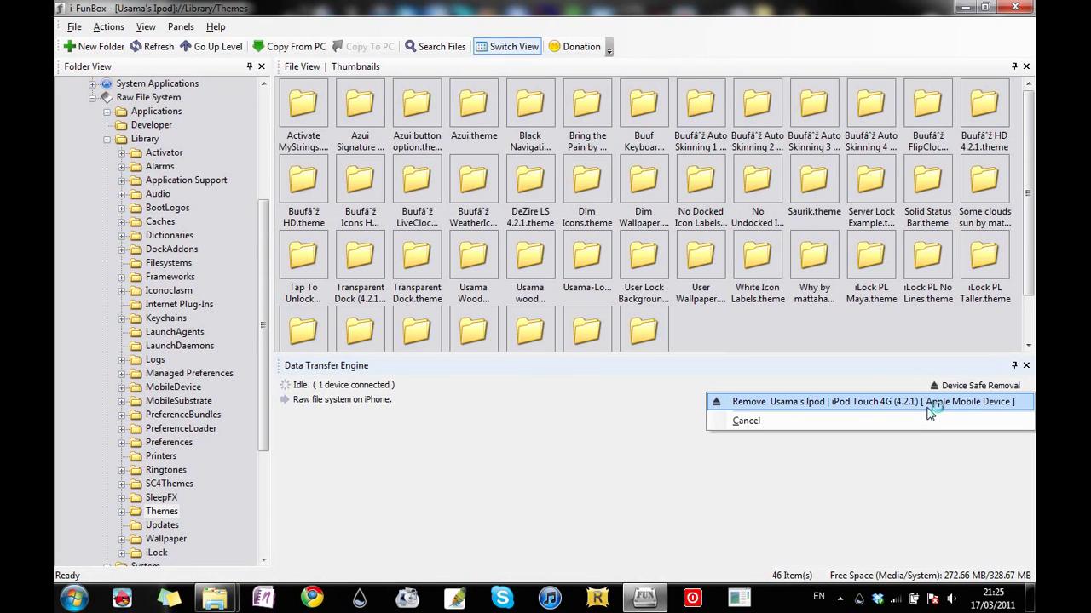
pyautogui.click(930, 402)
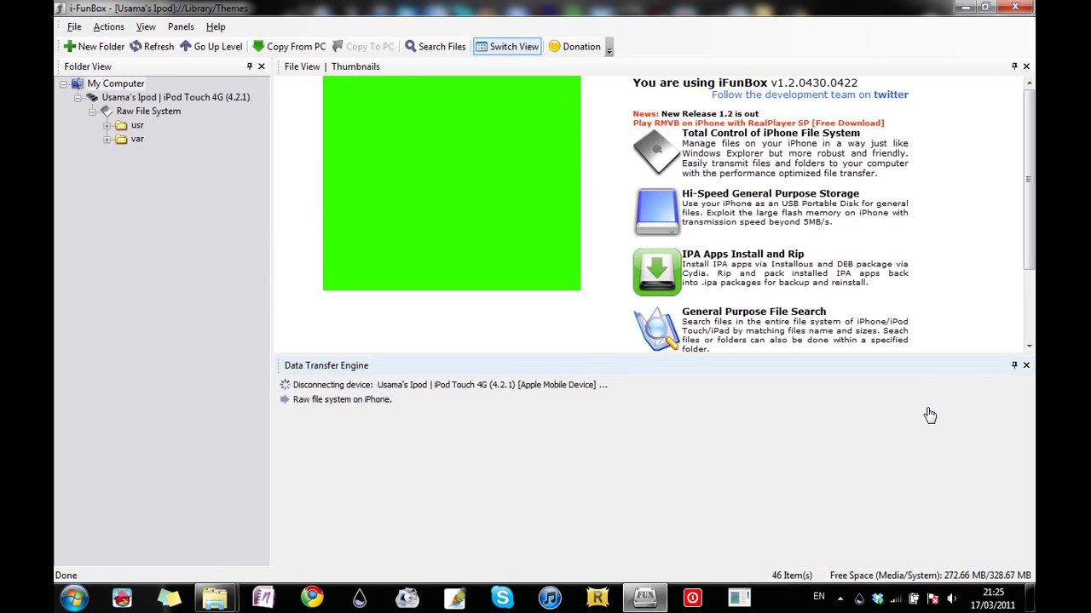
pyautogui.click(1029, 7)
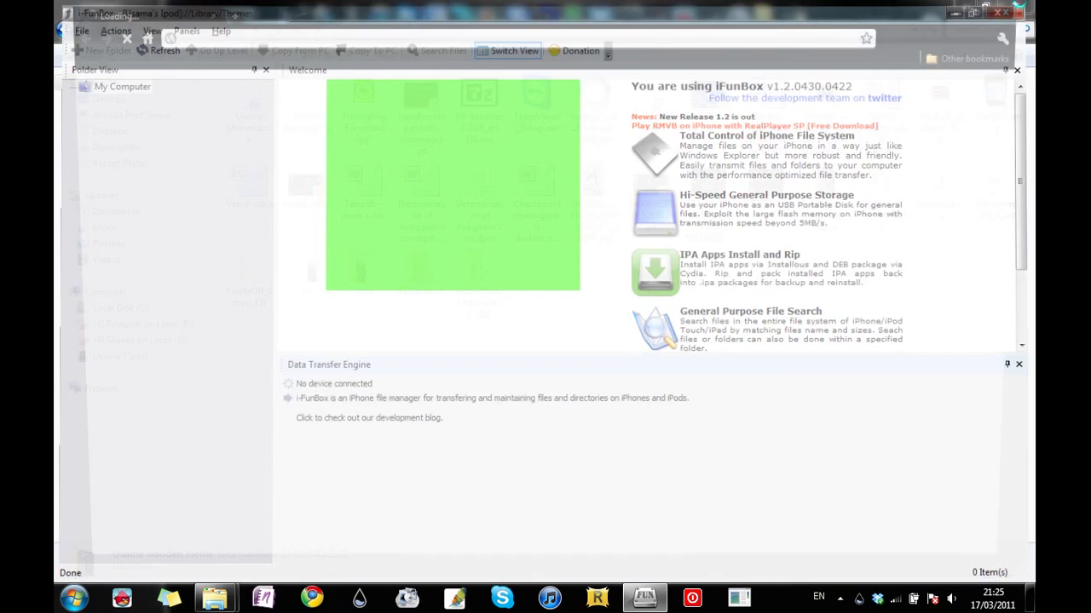
pyautogui.click(1031, 7)
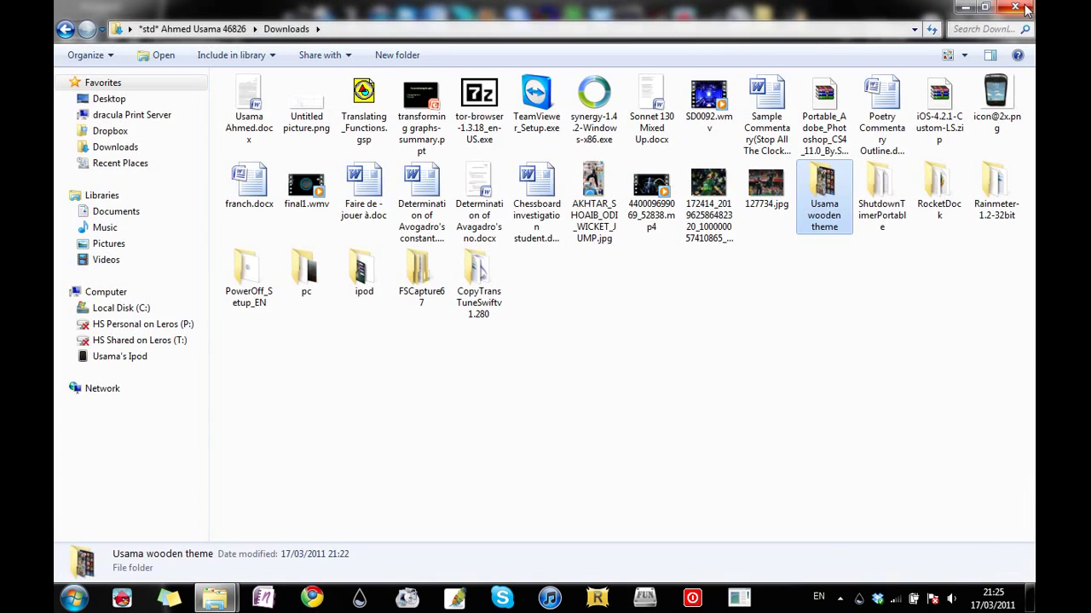
pyautogui.click(1015, 7)
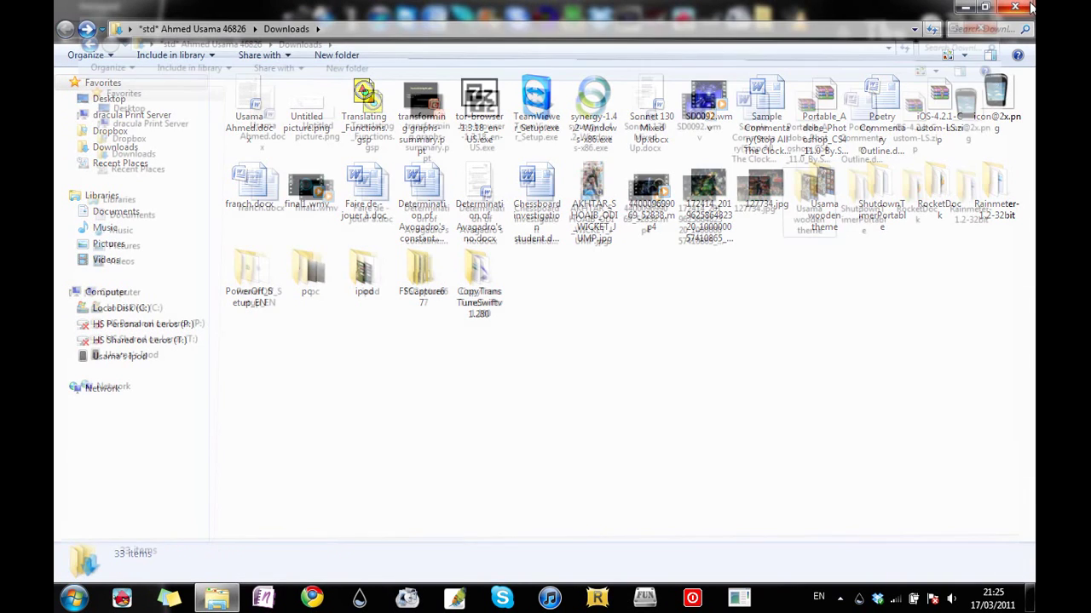